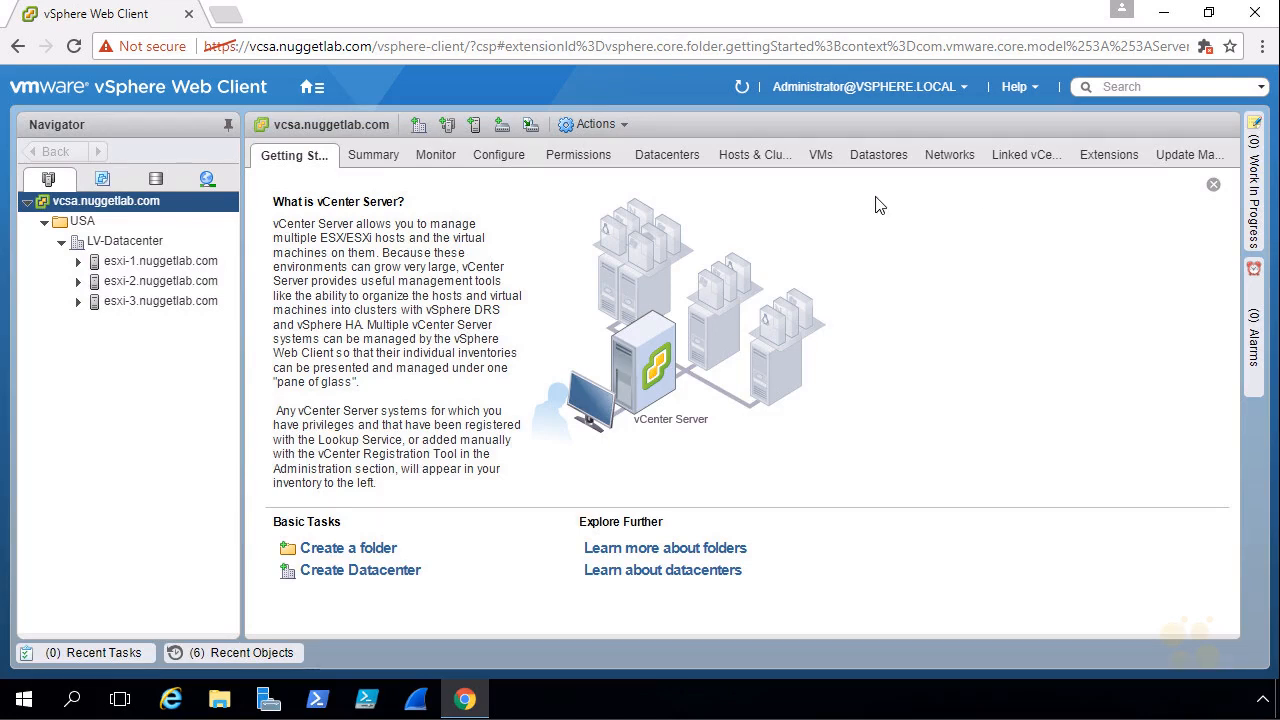
- Switch the browser window showing the vCenter inventory to full screen
click(1263, 54)
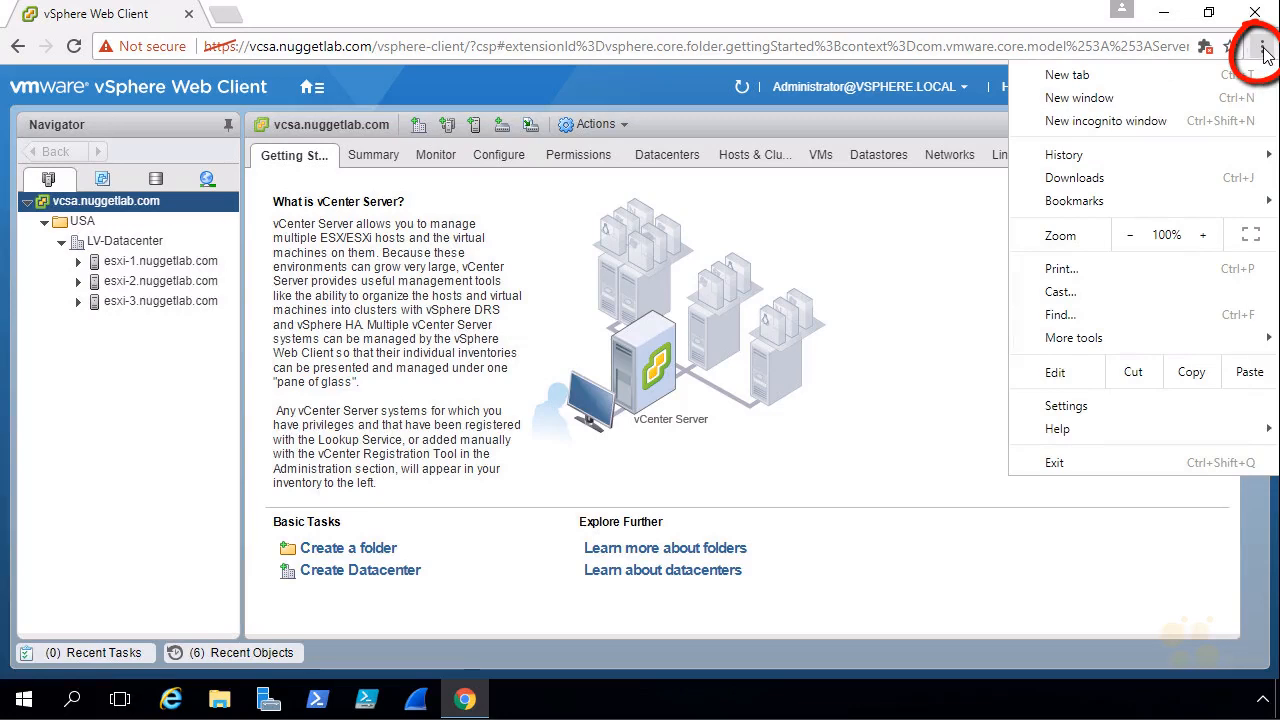
click(1252, 238)
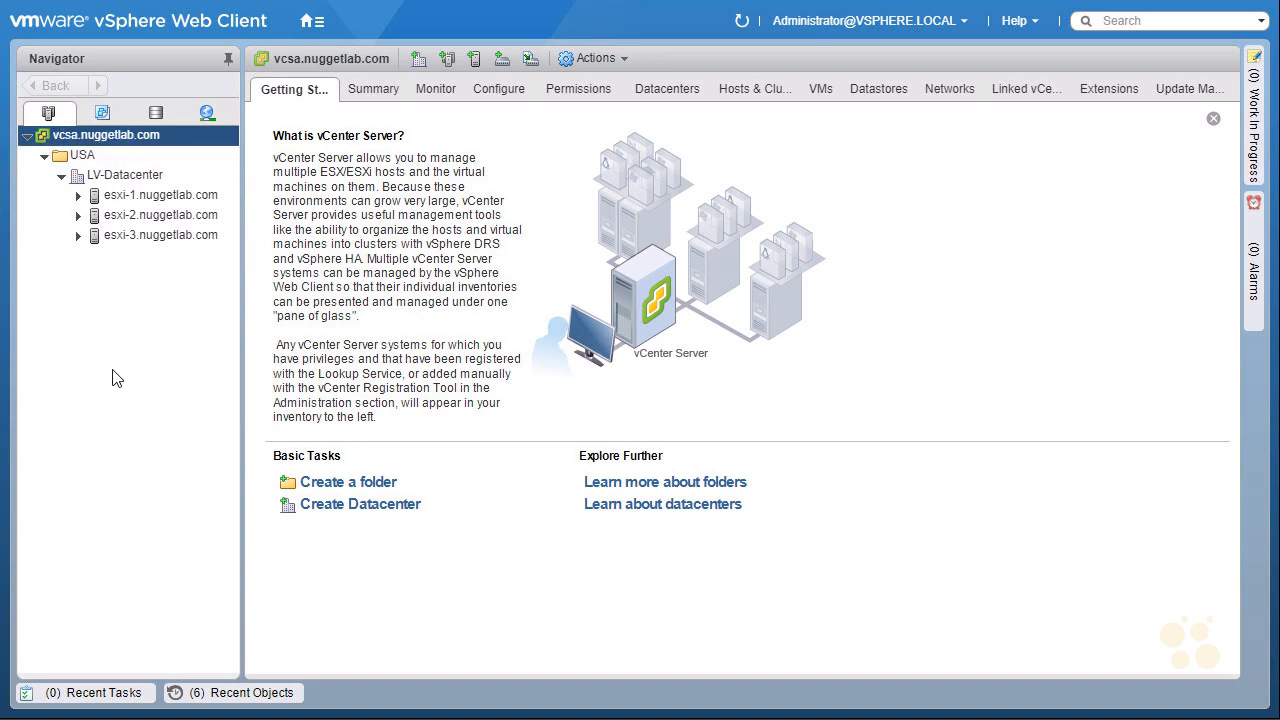
- Start creating a new virtual machine from scratch in LV-Datacenter and name it Linux-1
right_click(162, 174)
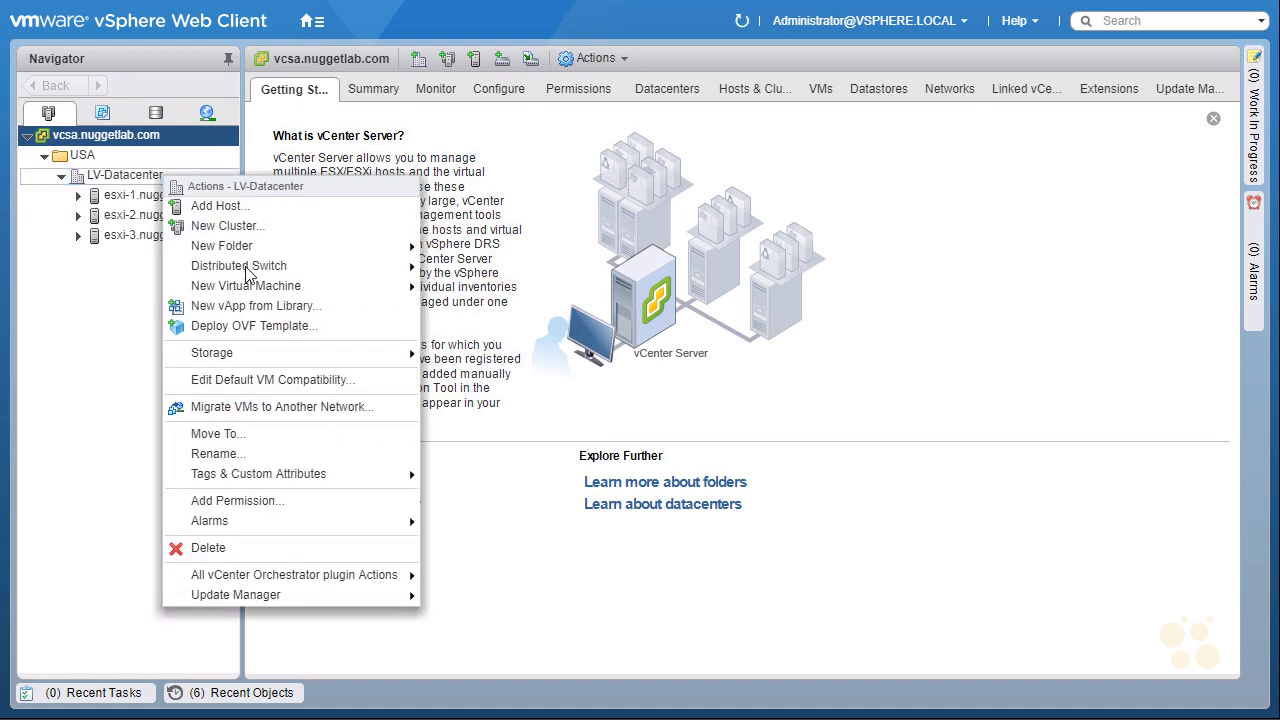
mouse_move(302, 287)
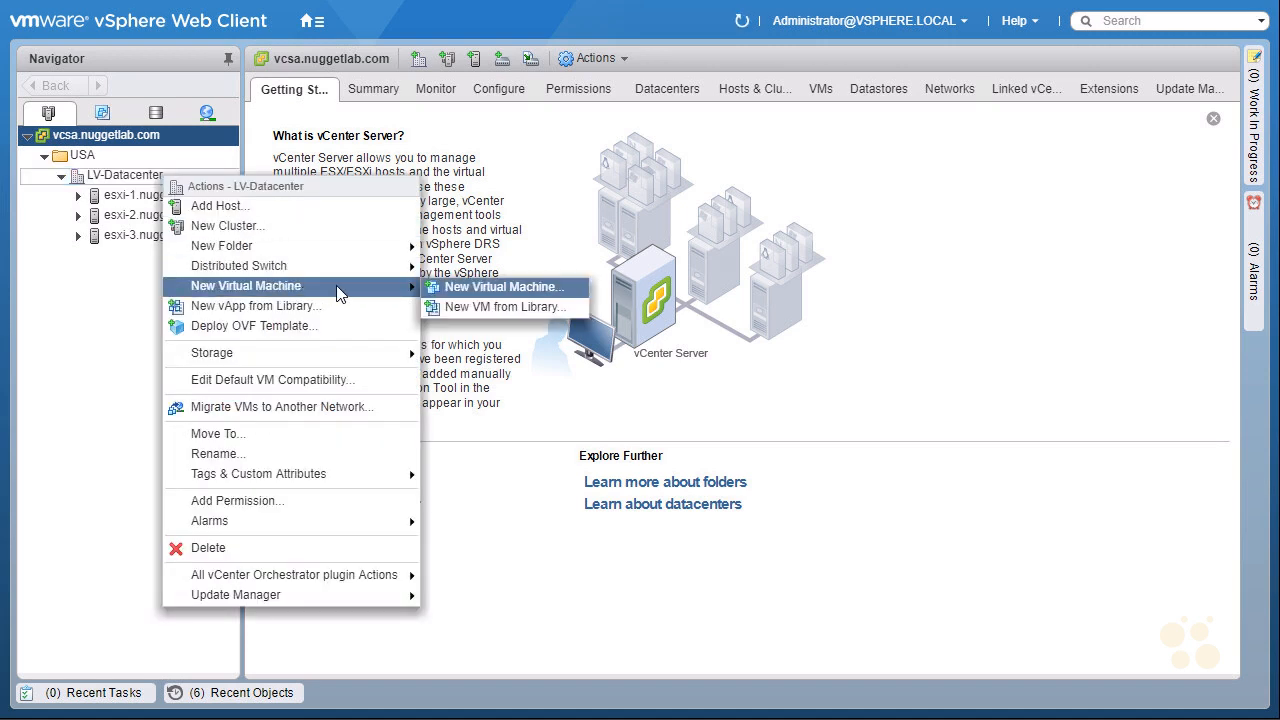
click(562, 293)
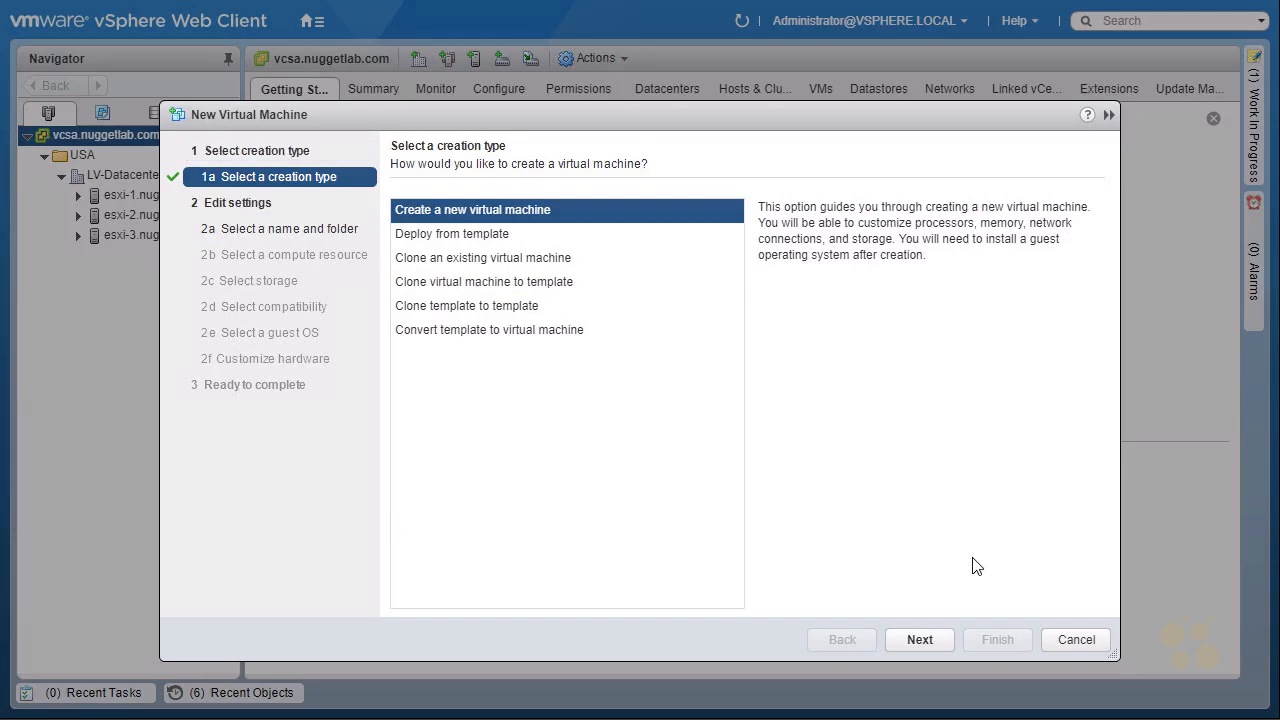
click(919, 639)
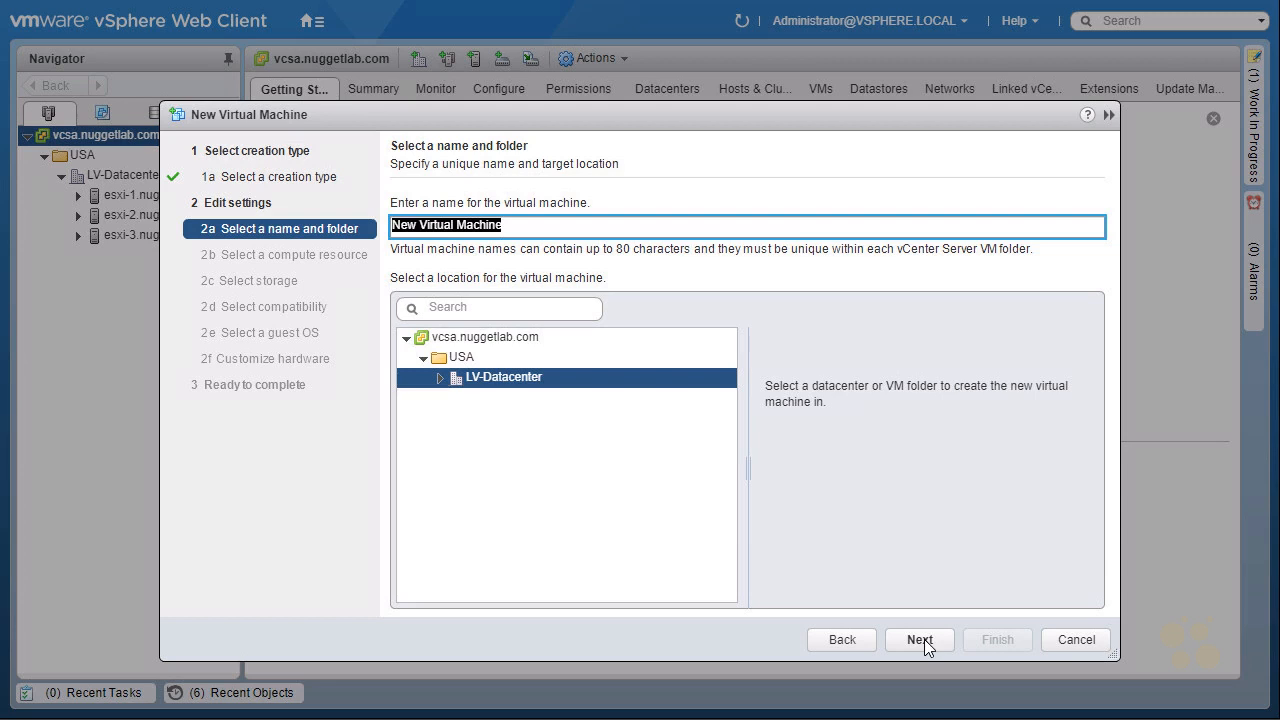
text(Linux-1)
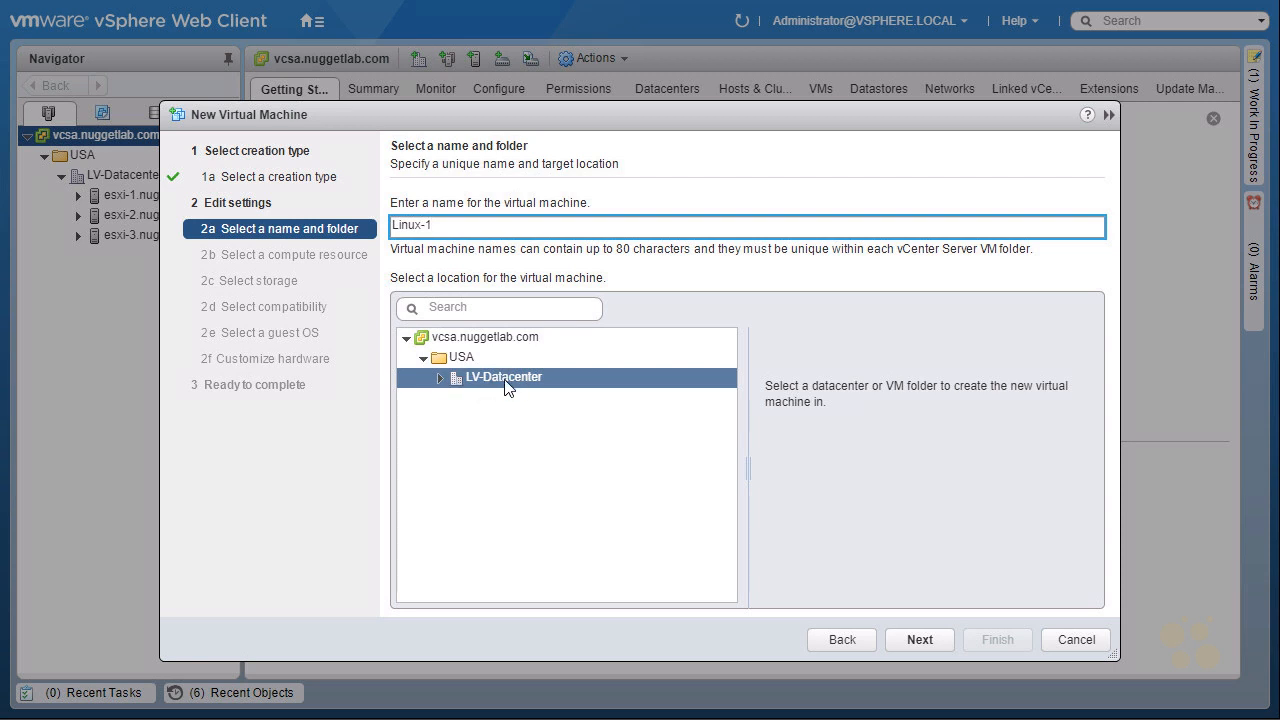
click(920, 639)
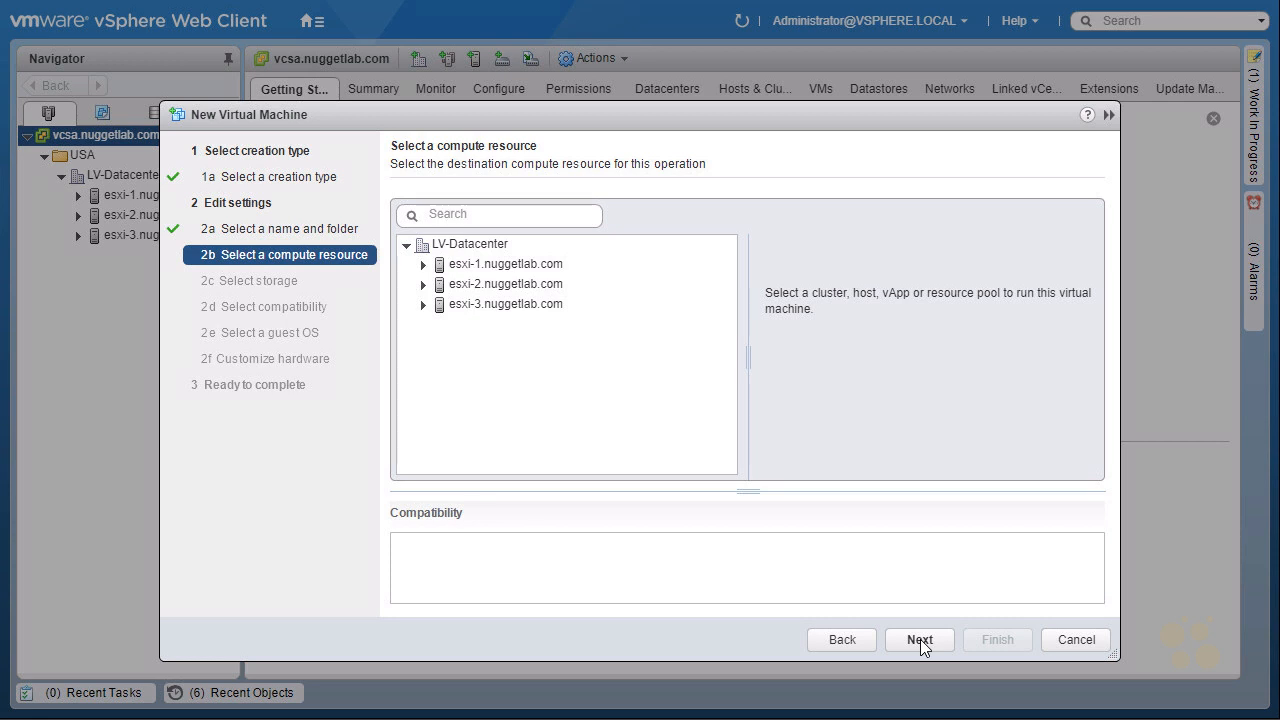
- Choose host esxi-2.nuggetlab.com as the compute resource and esxi-2_Datastore as the storage for the virtual machine
click(511, 285)
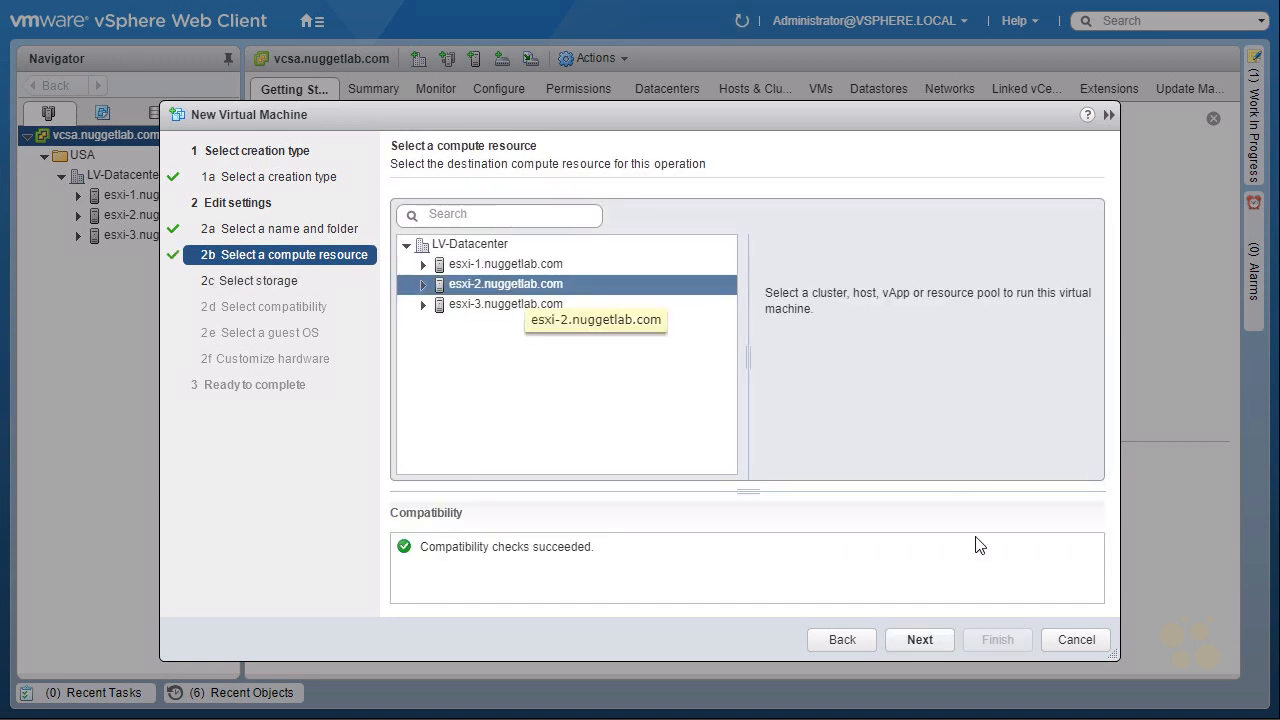
click(927, 640)
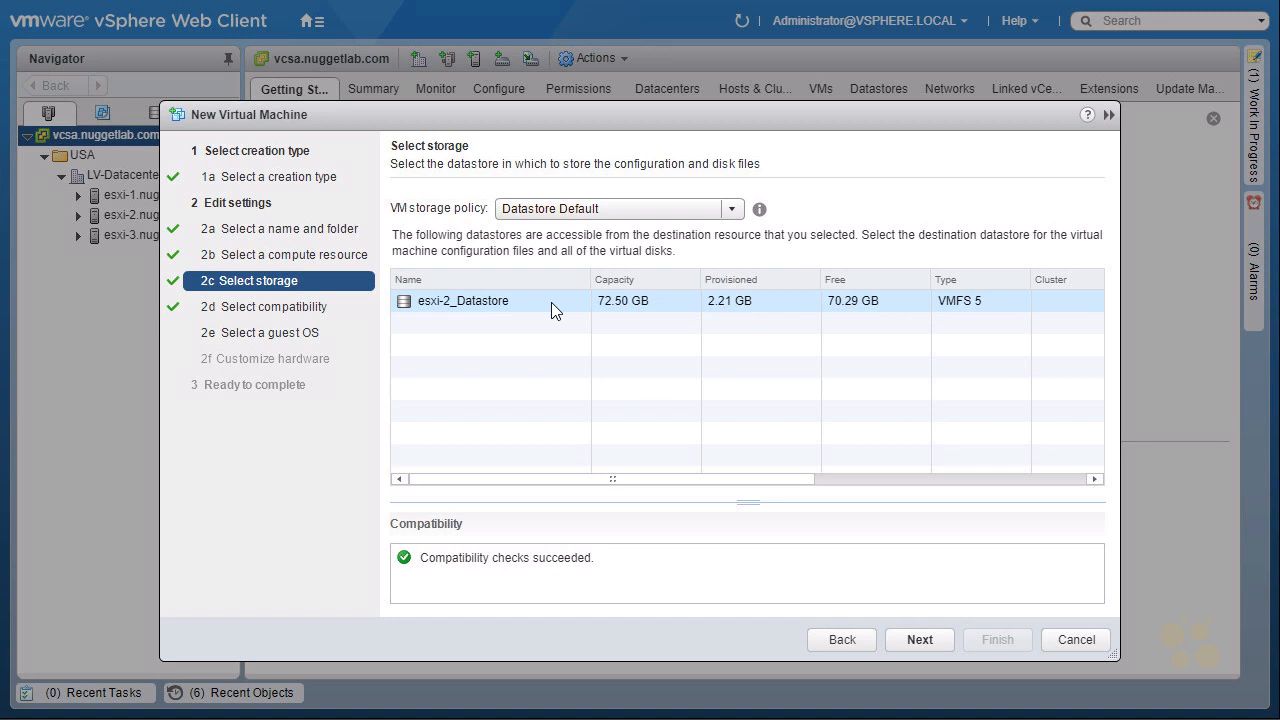
click(931, 642)
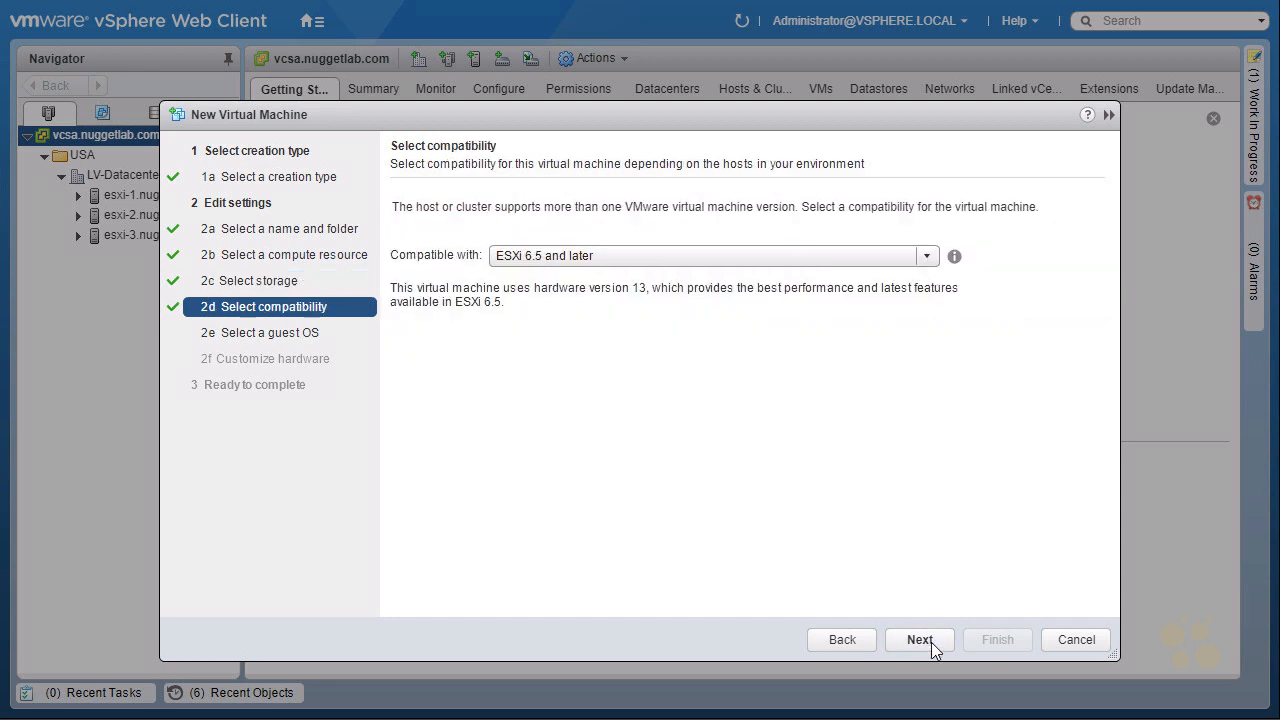
- Choose ESXi 6.5 and later as the virtual machine's compatibility level and accept it
click(926, 255)
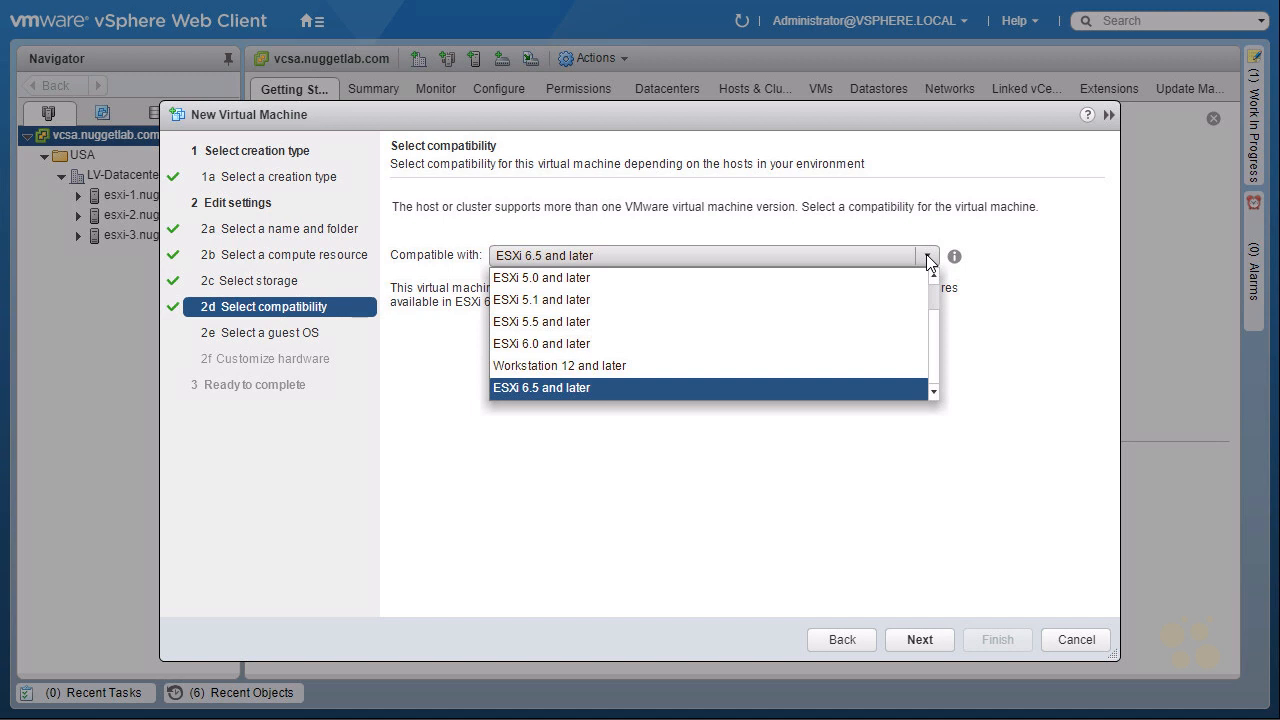
click(566, 389)
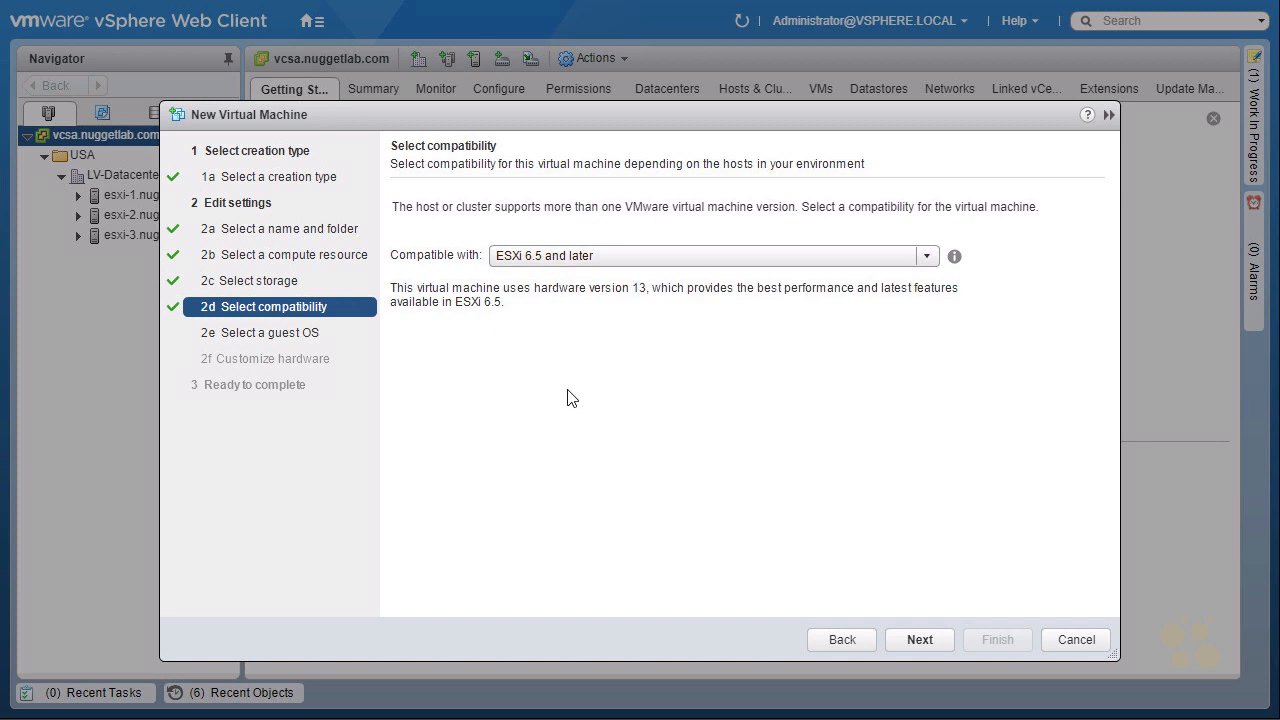
click(919, 640)
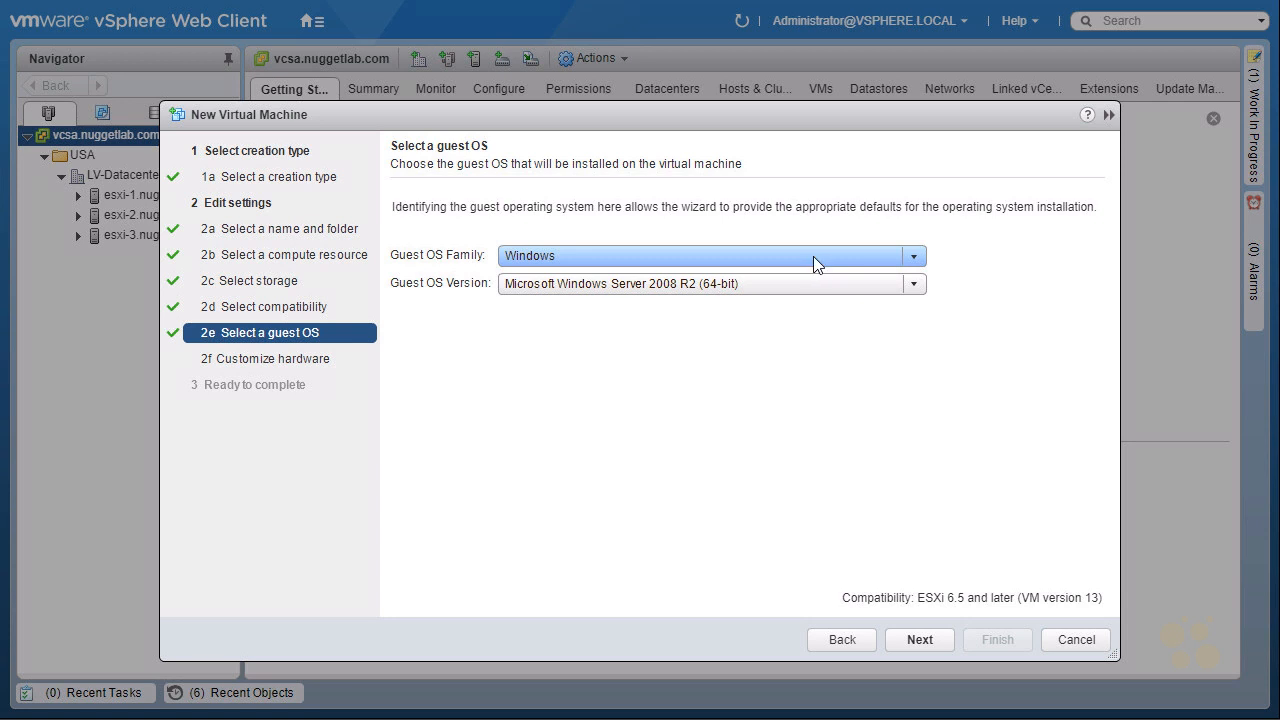
- Set the guest OS family to Linux and the version to Ubuntu Linux (32-bit), and continue to hardware customization
click(813, 256)
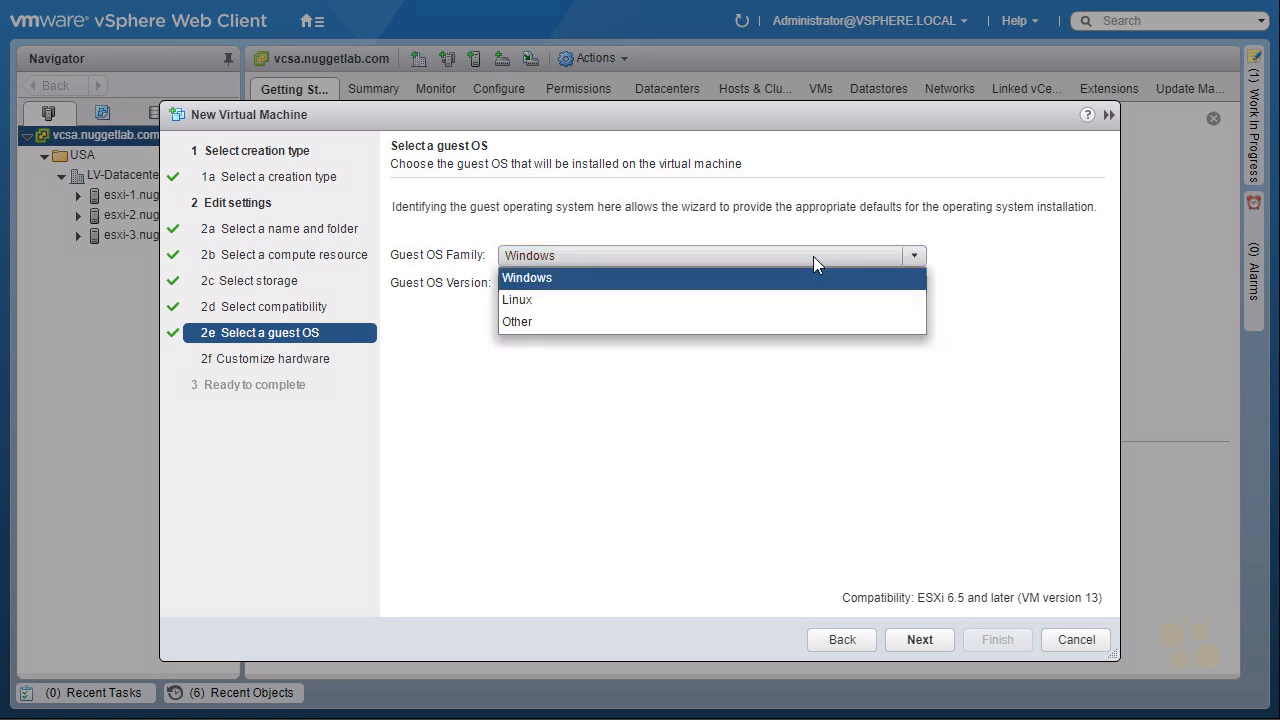
click(545, 300)
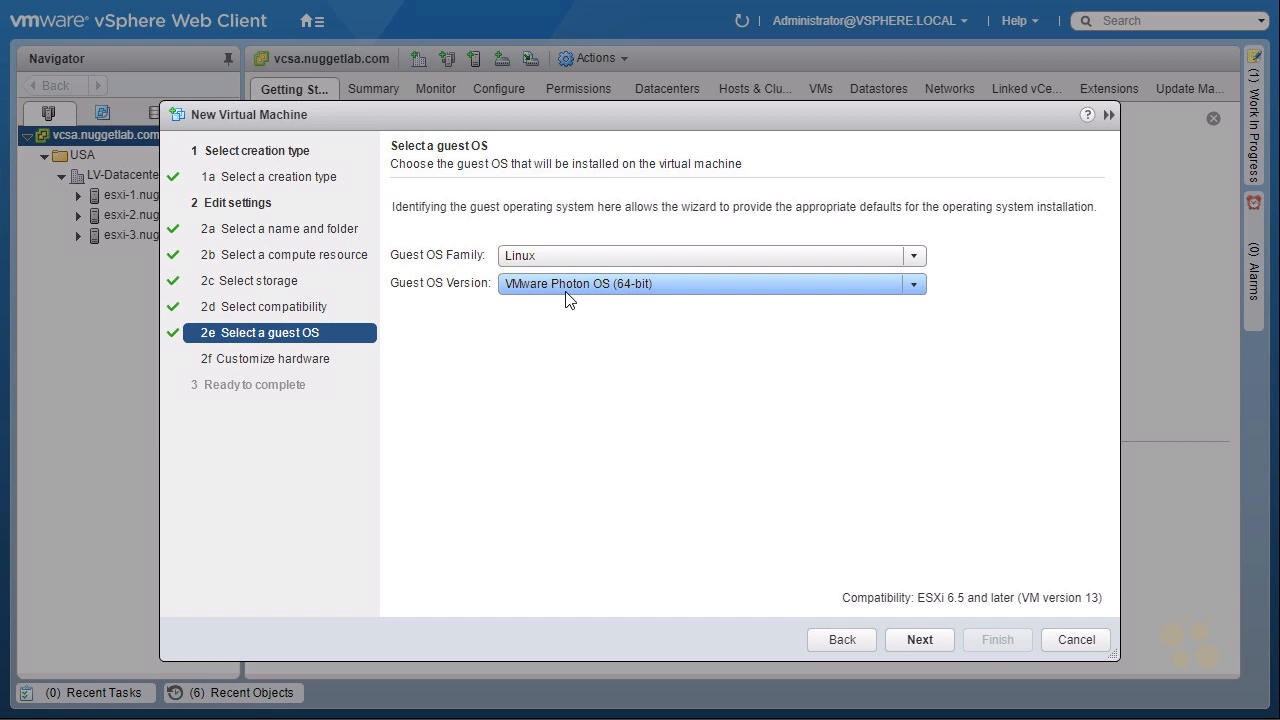
click(633, 284)
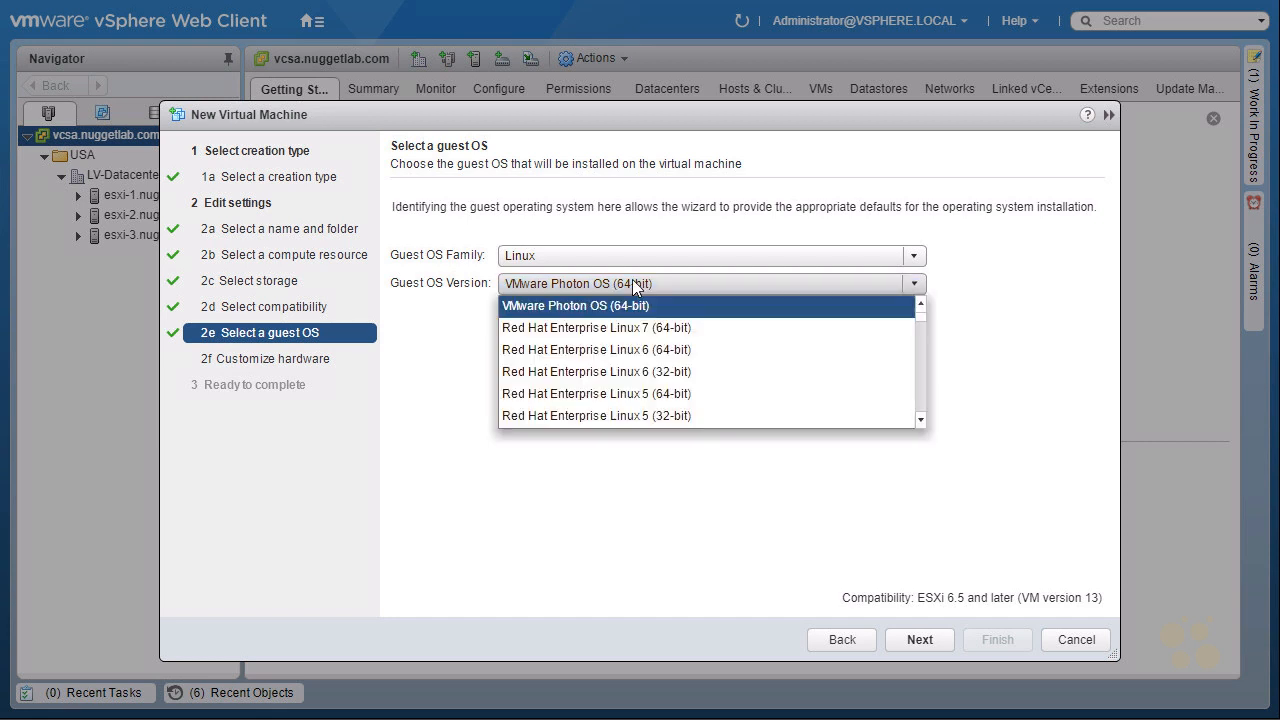
scroll(657, 320, down, 10)
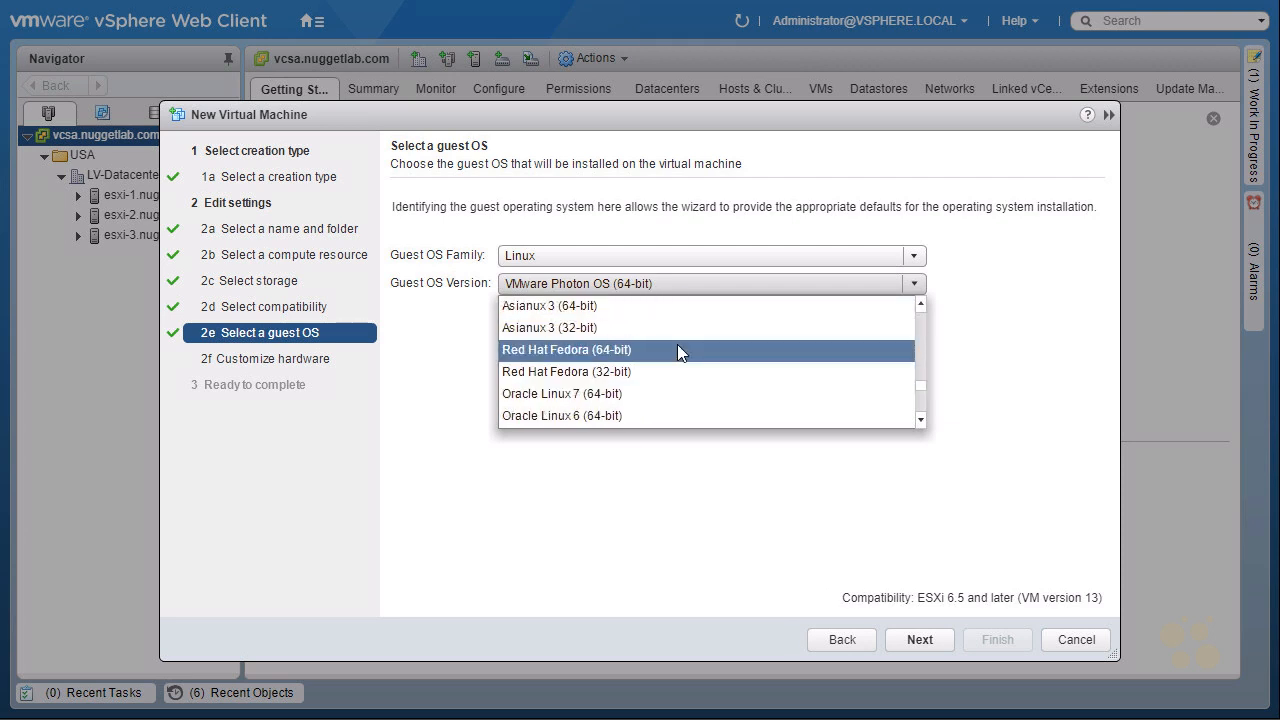
scroll(677, 344, down, 5)
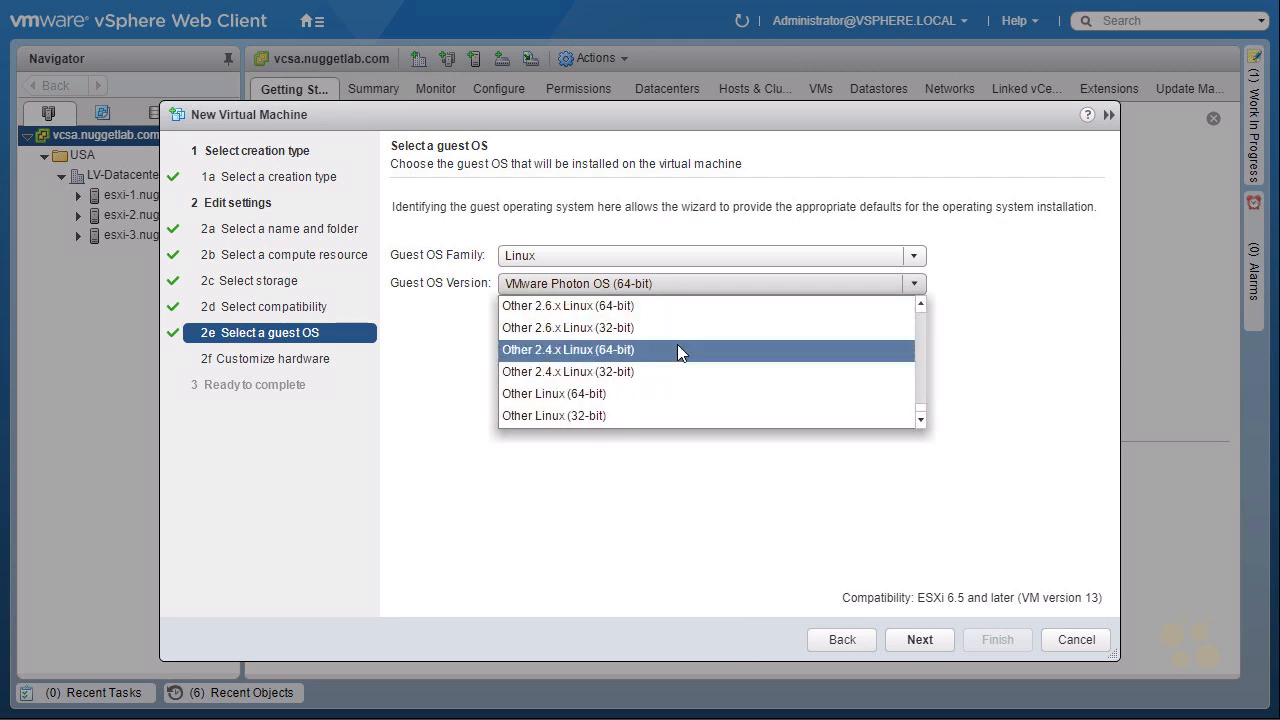
click(921, 303)
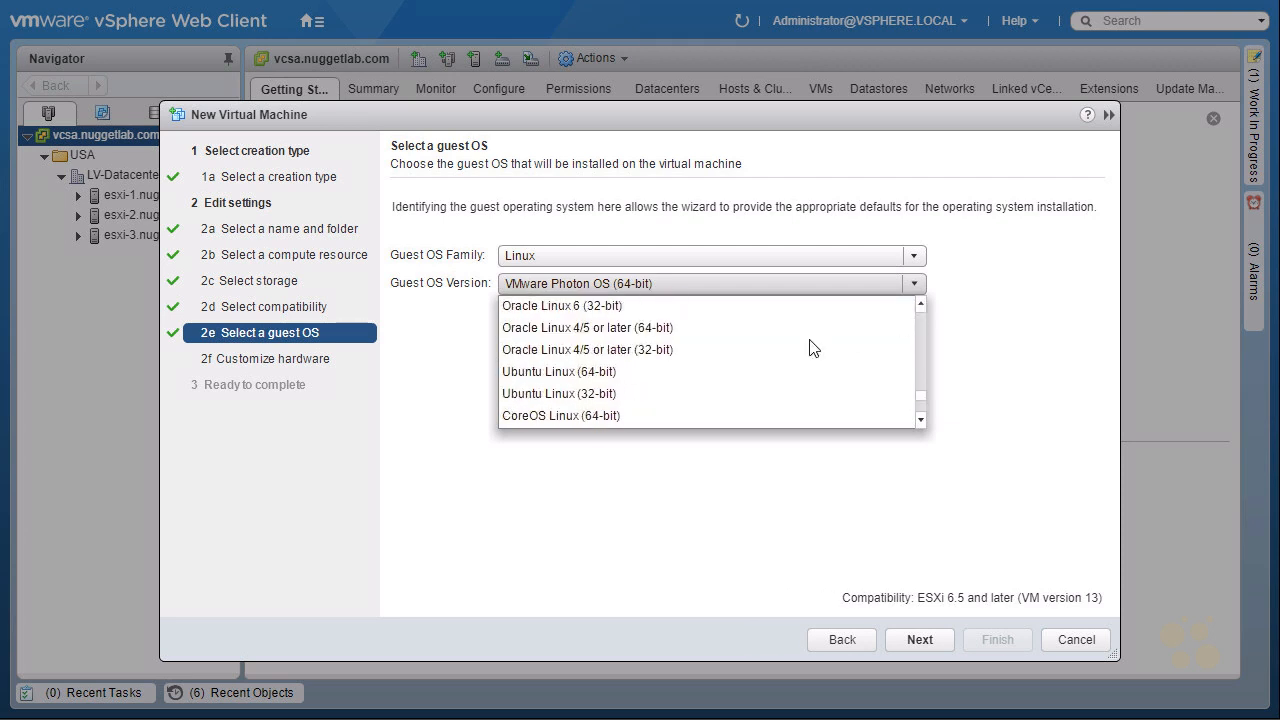
click(612, 395)
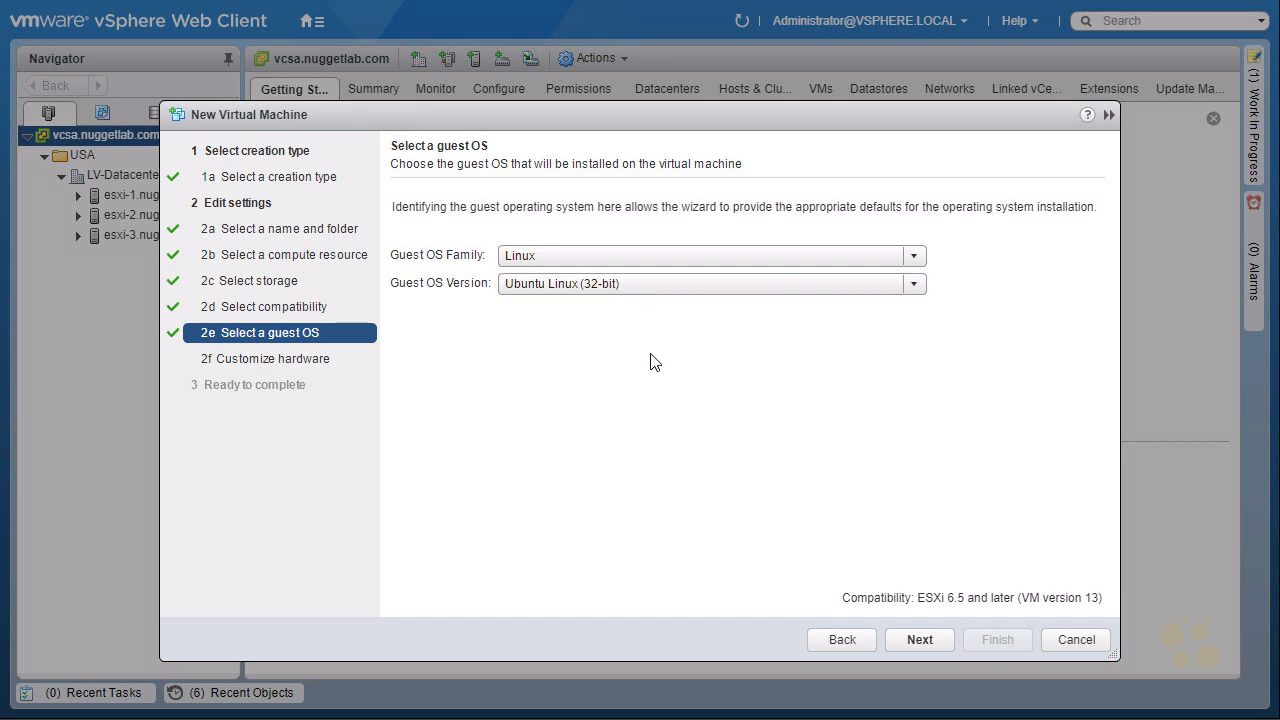
click(915, 641)
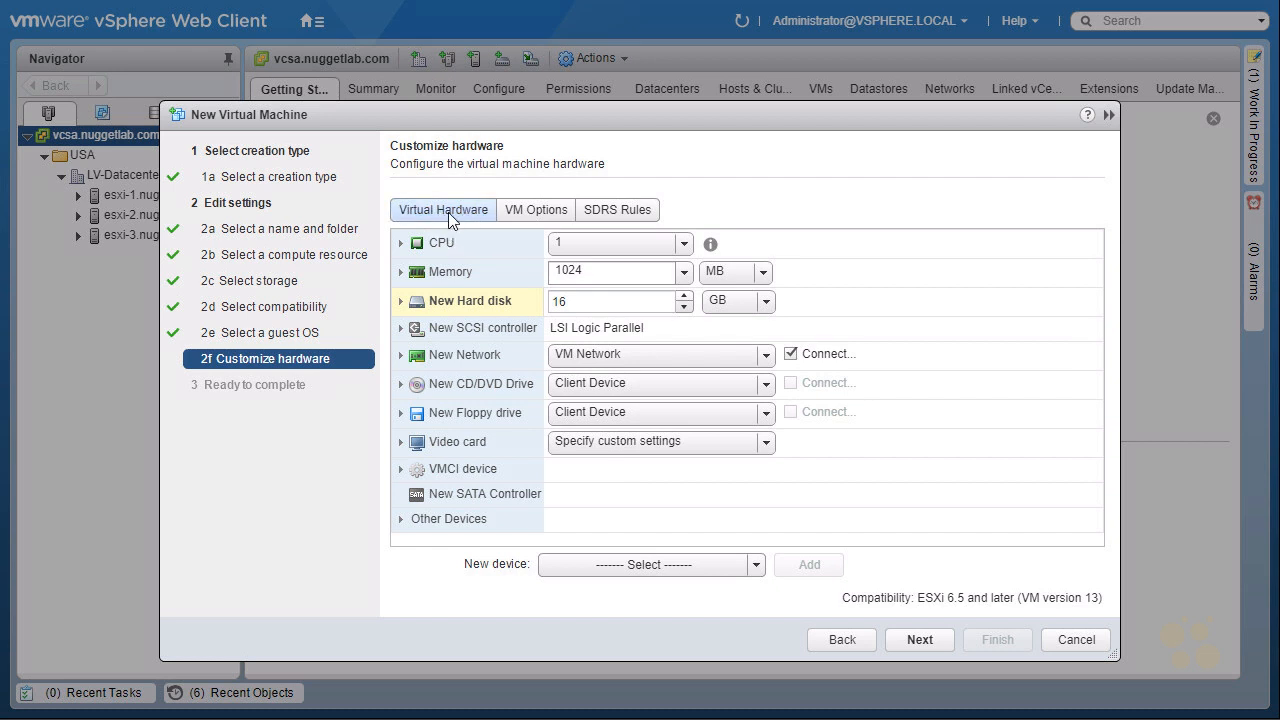
- Look over the detailed CPU options and set the new 16 GB hard disk's provisioning to Thin provision
click(401, 243)
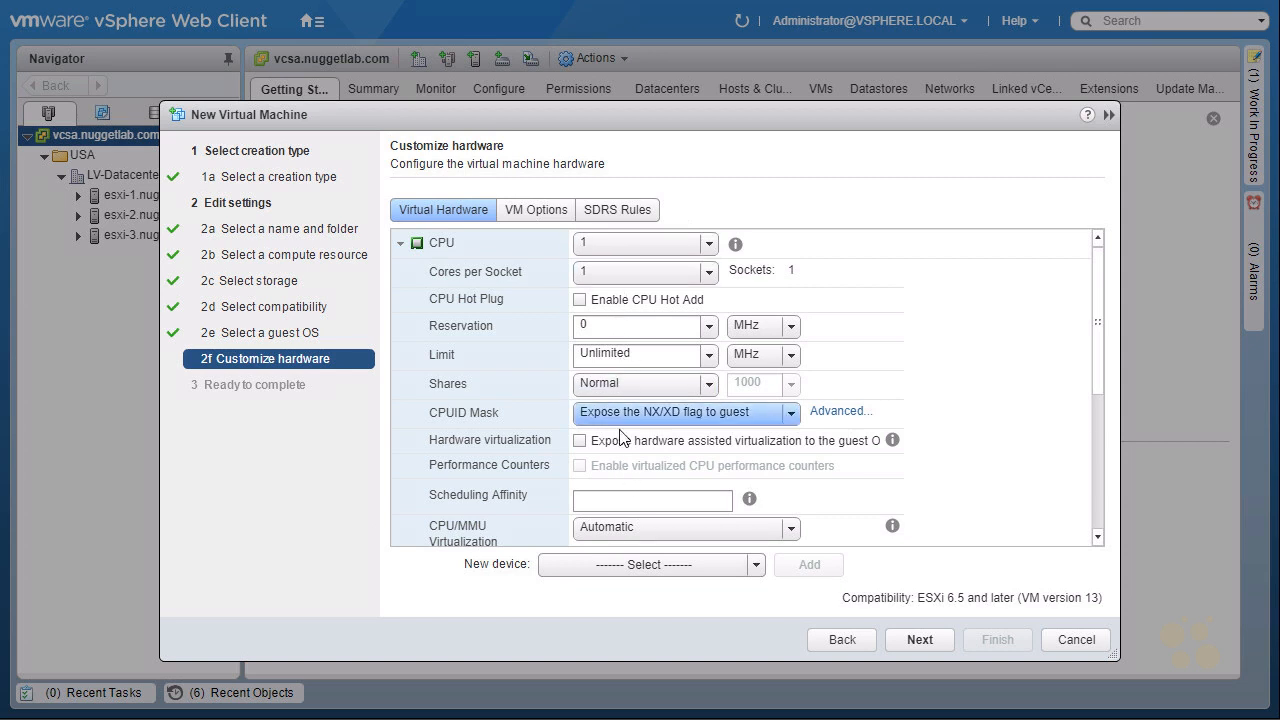
click(401, 244)
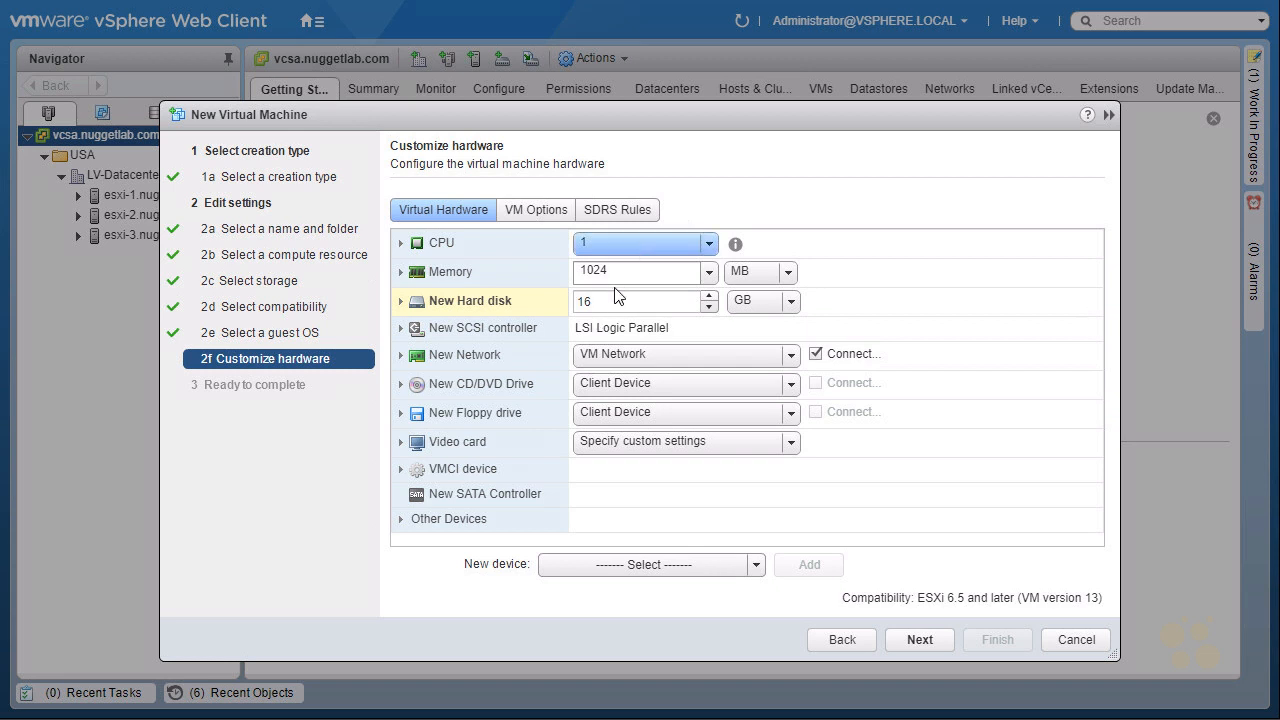
click(401, 302)
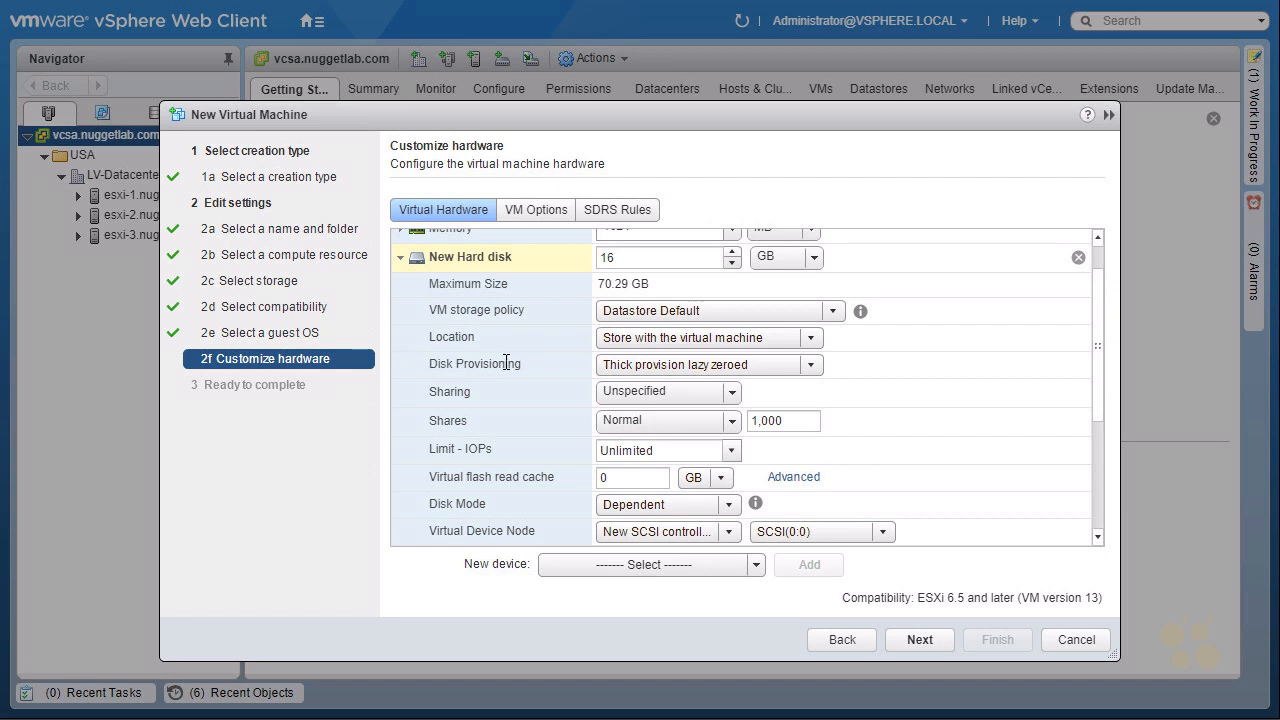
drag(430, 364, 523, 364)
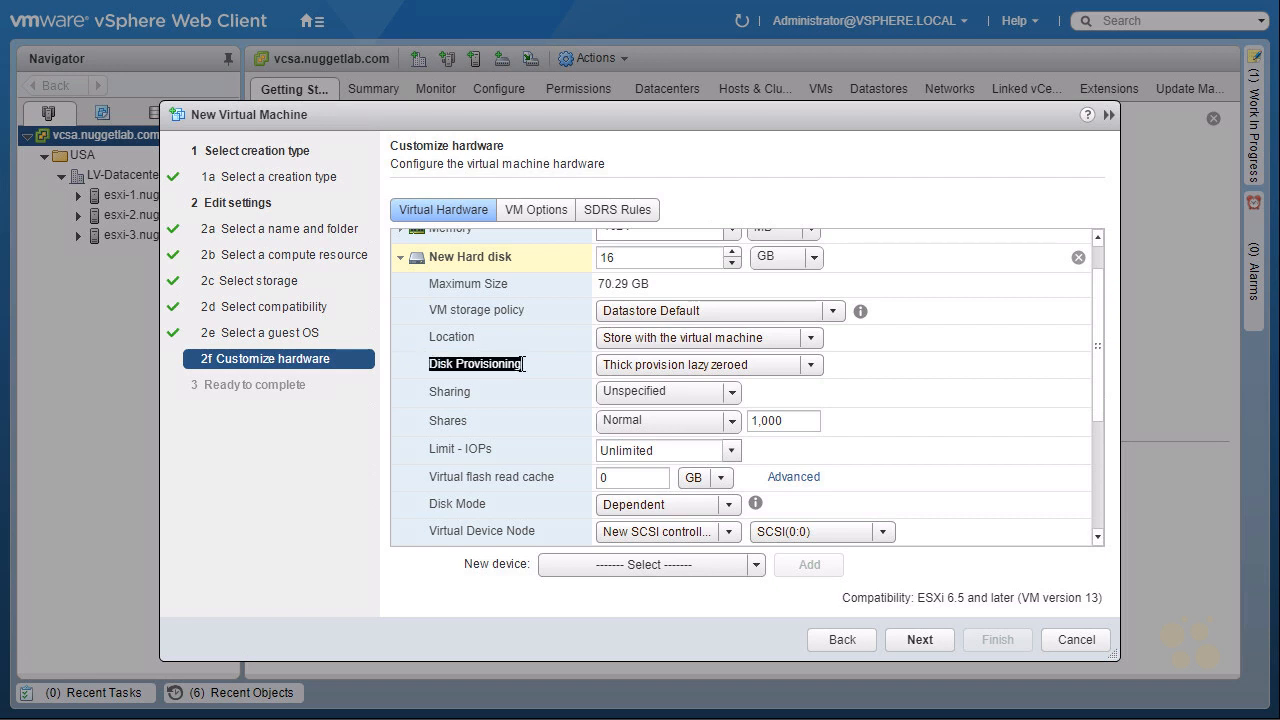
click(815, 367)
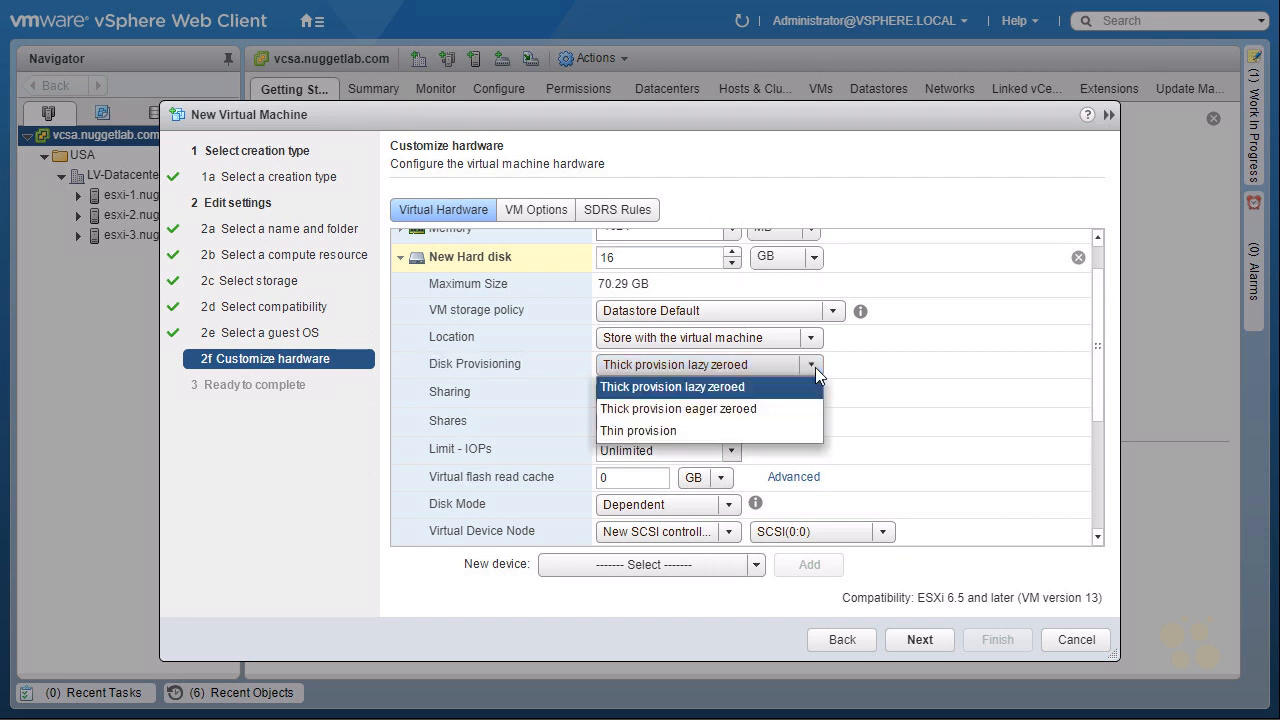
click(665, 435)
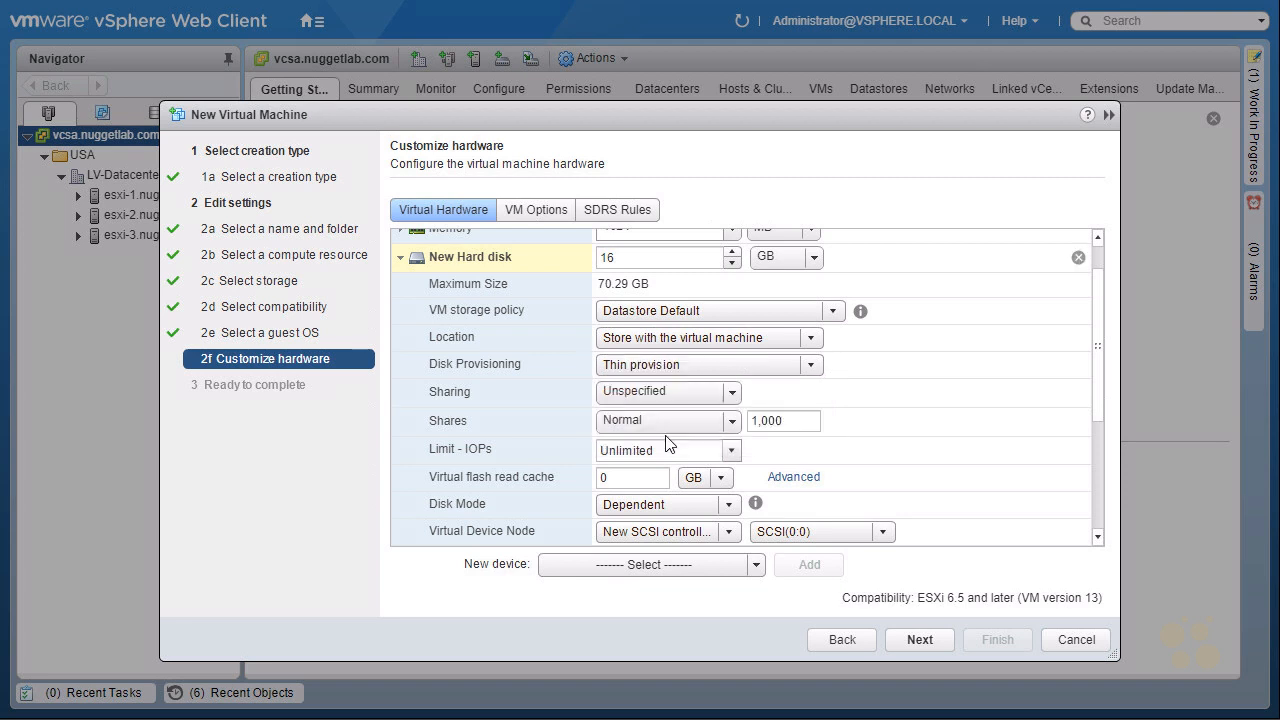
click(652, 258)
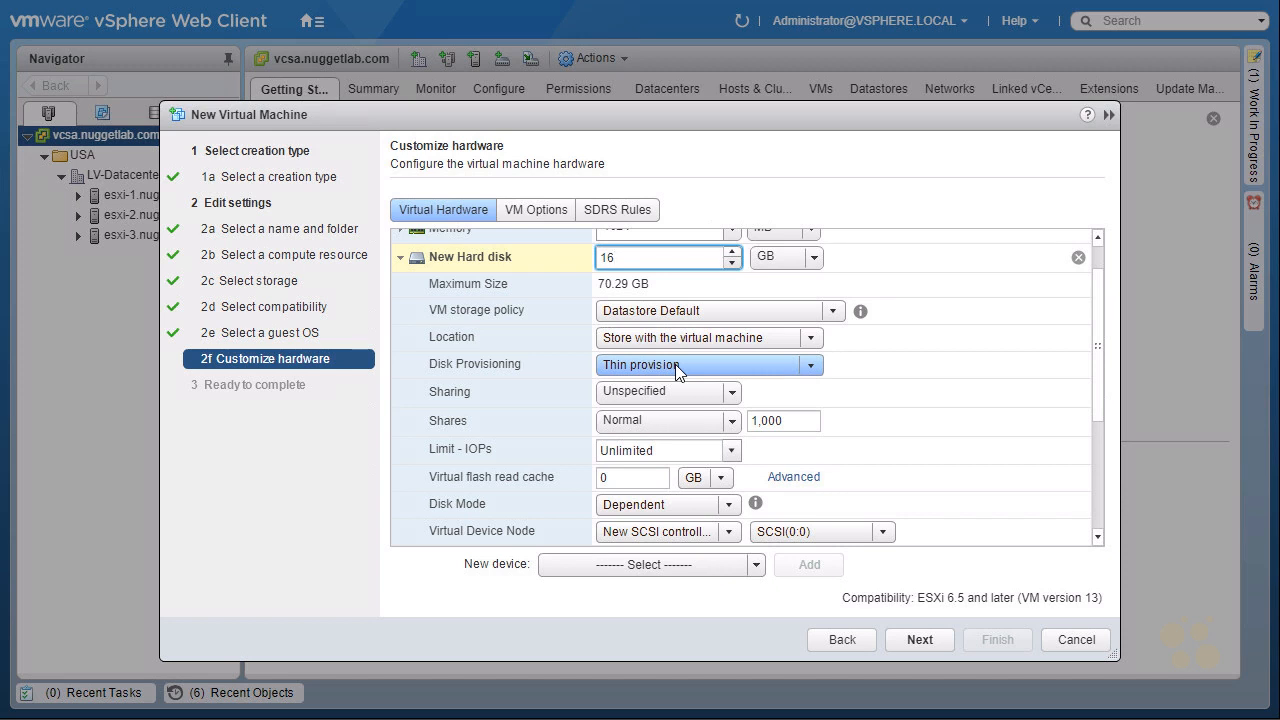
click(400, 259)
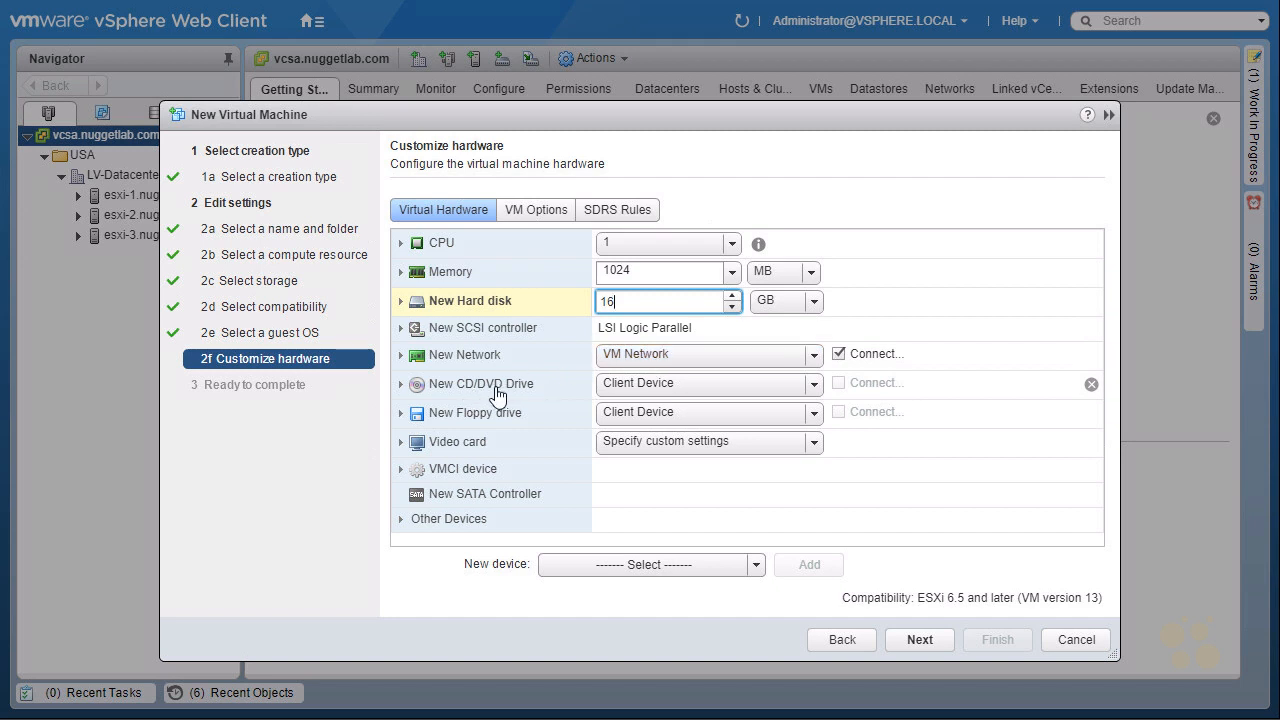
- Attach the datastore ISO file xubuntu-16.04.2-desktop-i386.iso from the ISO images folder on esxi-2_Datastore to the new CD/DVD drive
click(814, 385)
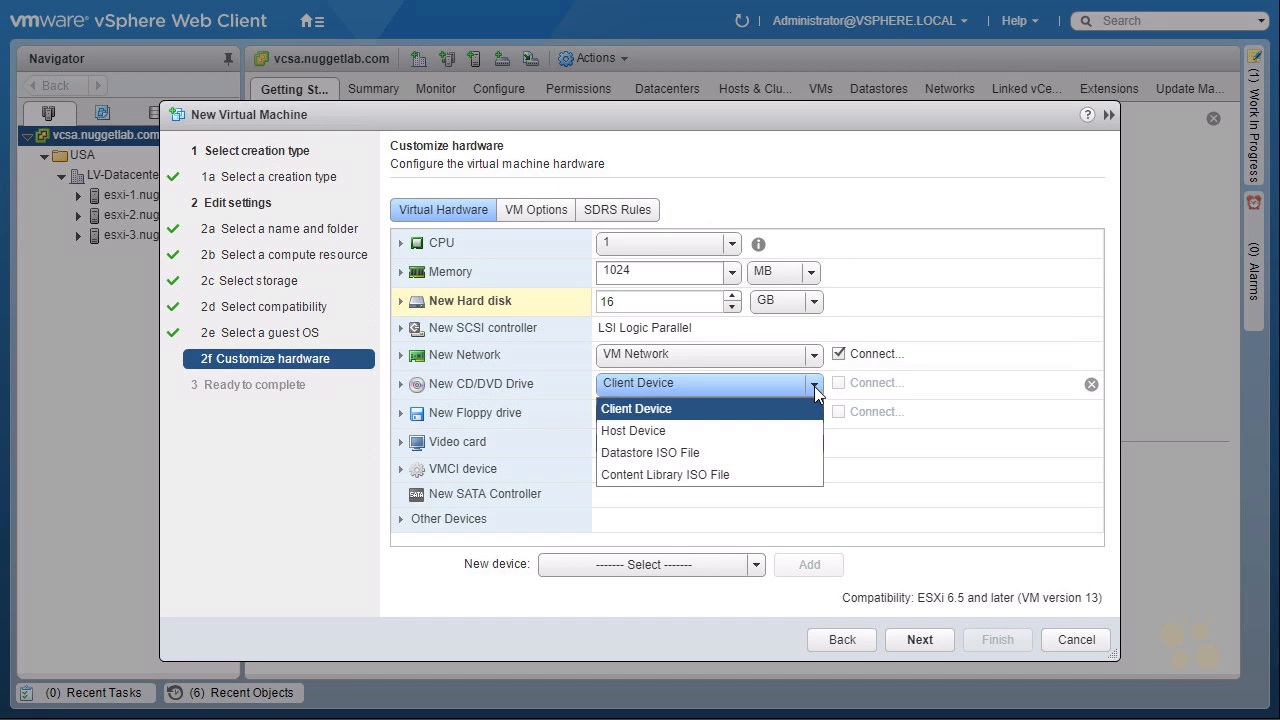
click(700, 455)
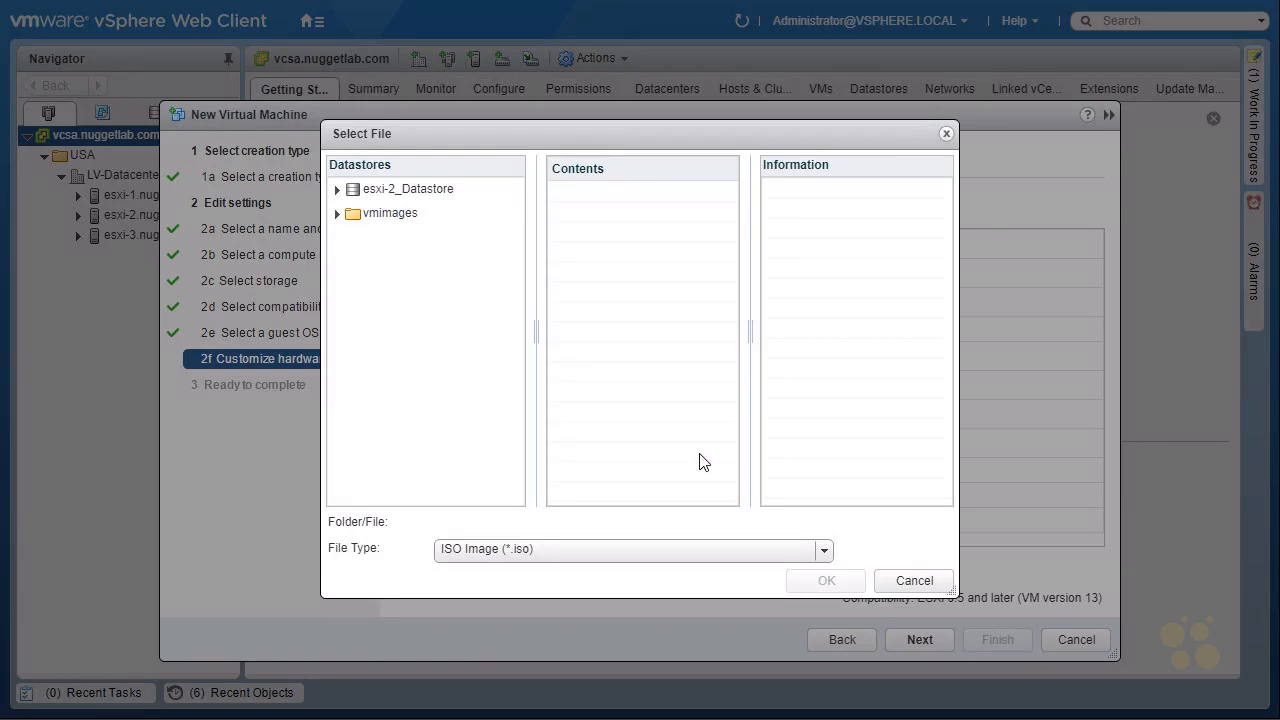
click(400, 197)
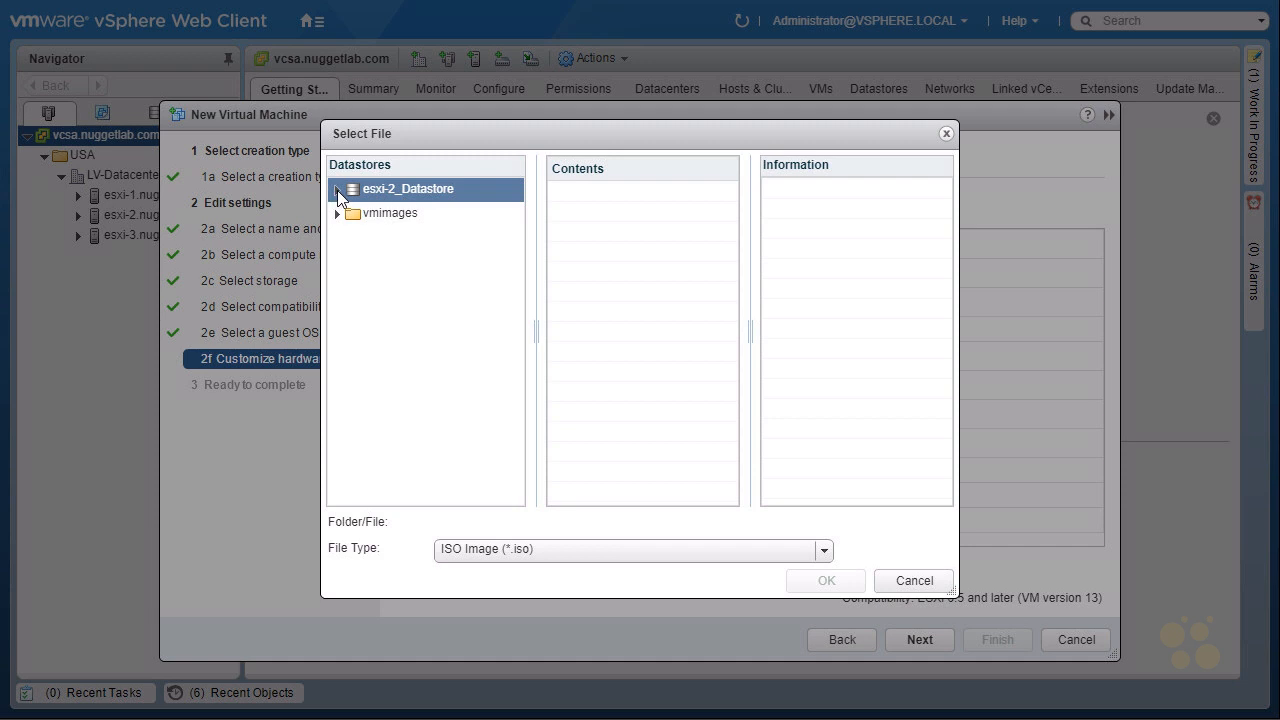
click(337, 190)
click(414, 241)
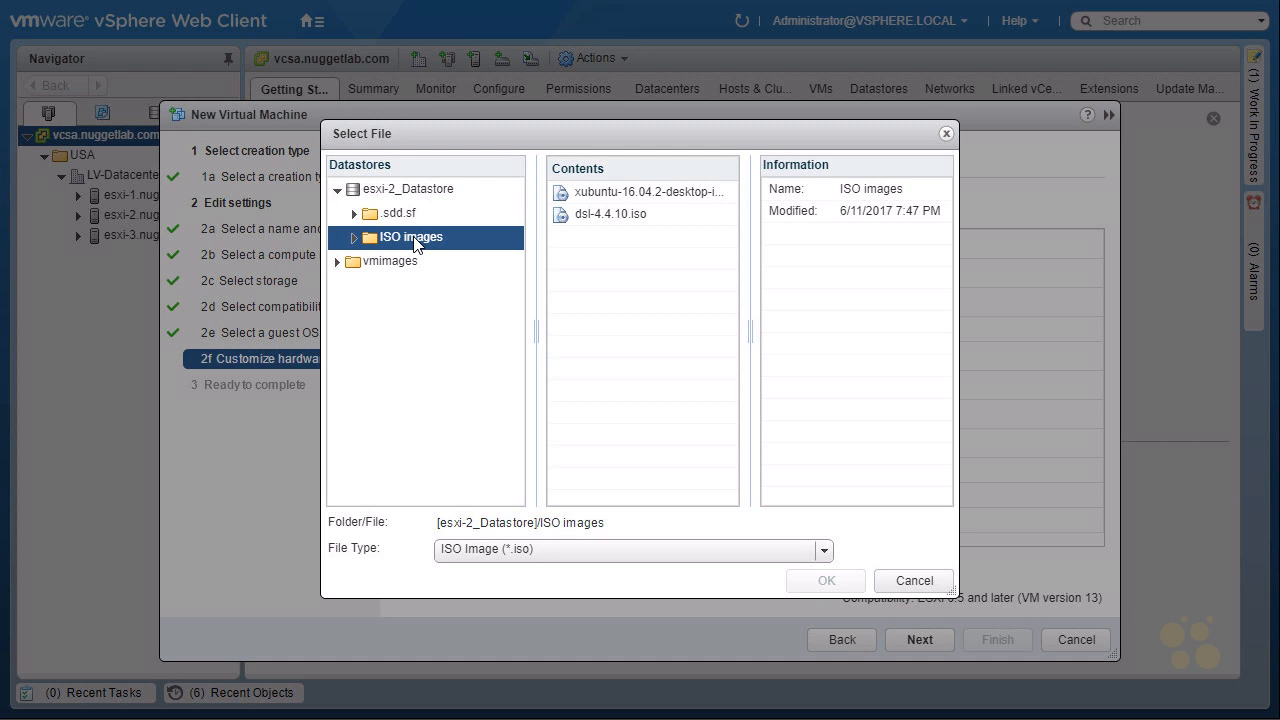
click(612, 194)
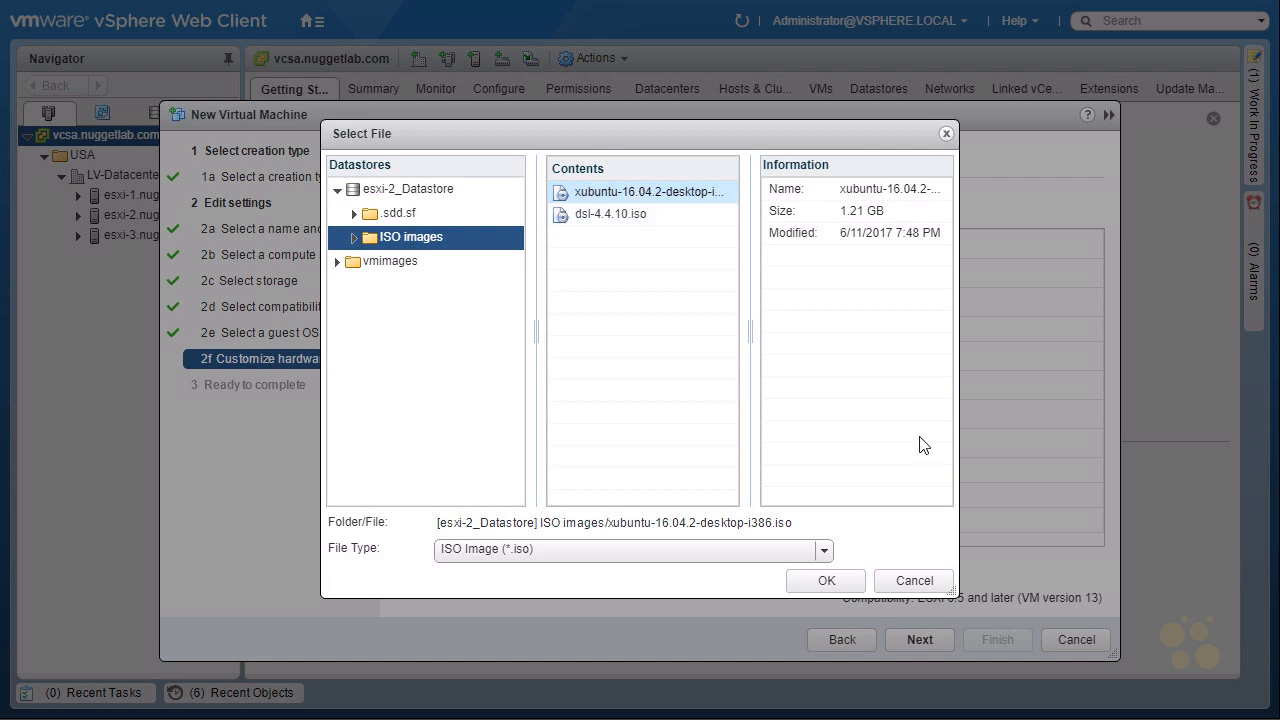
click(826, 581)
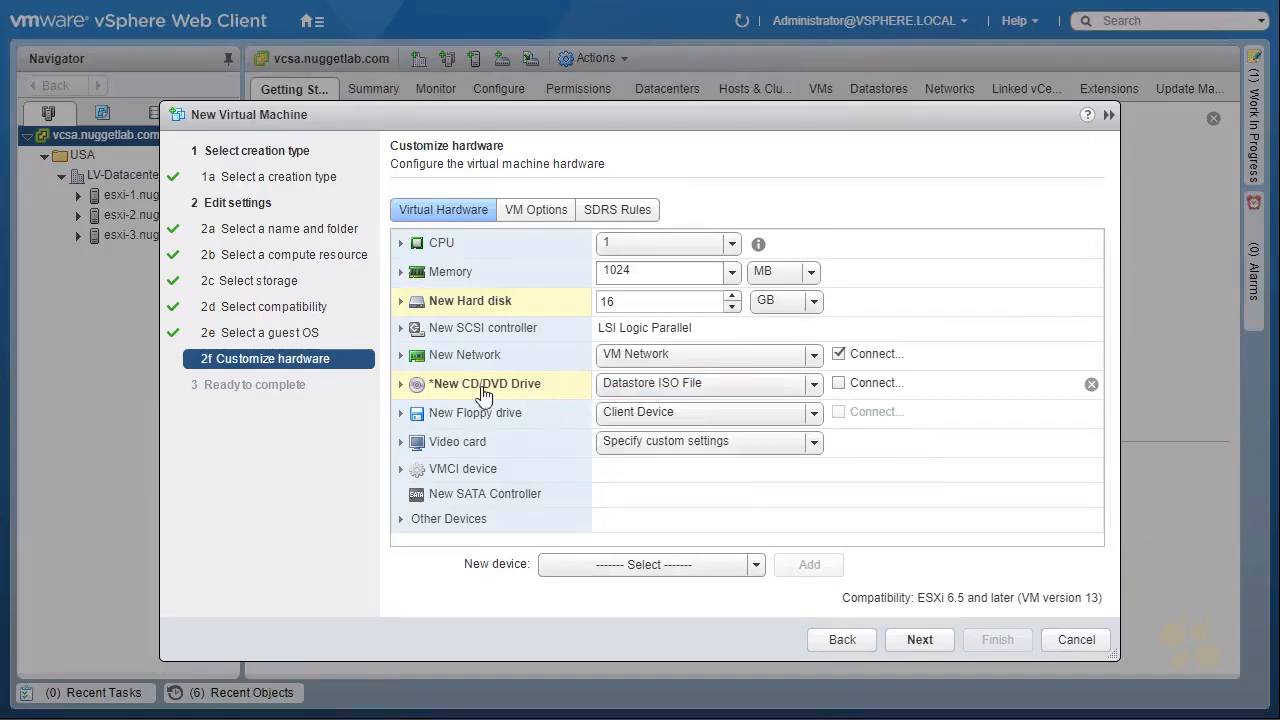
- Review the new CD/DVD drive's details and enable Connect At Power On for it
click(401, 386)
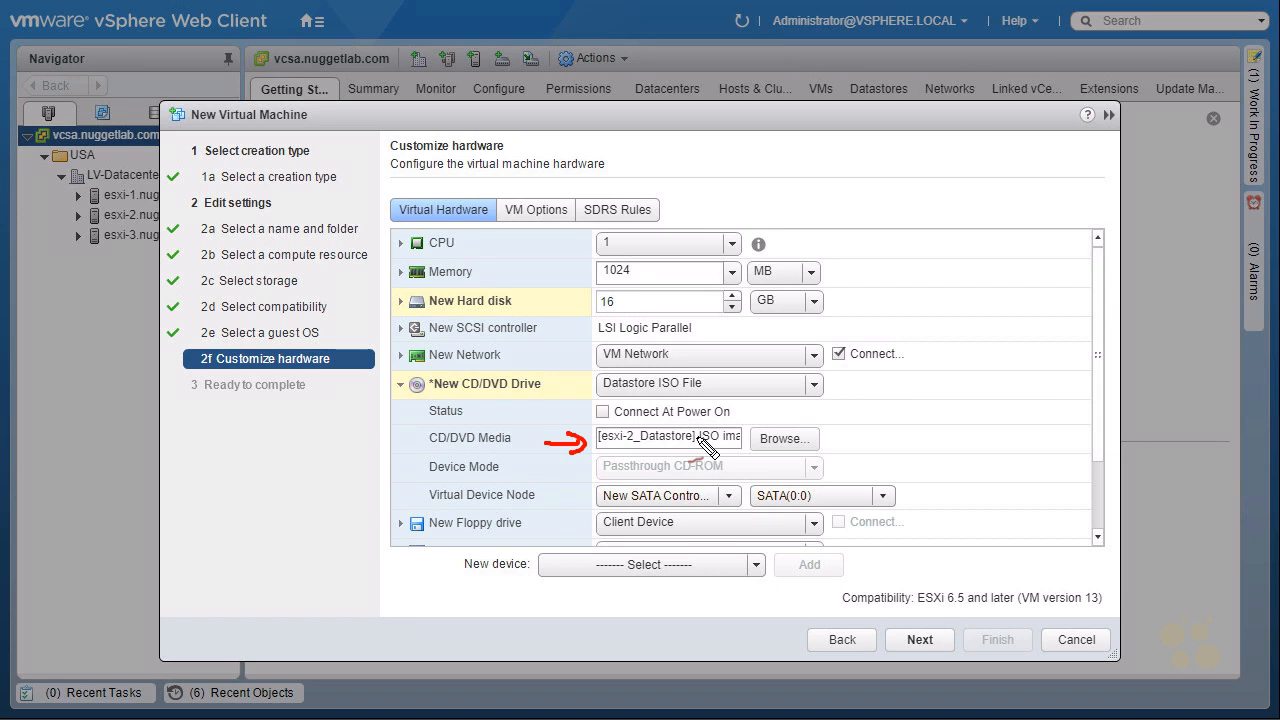
key(Escape)
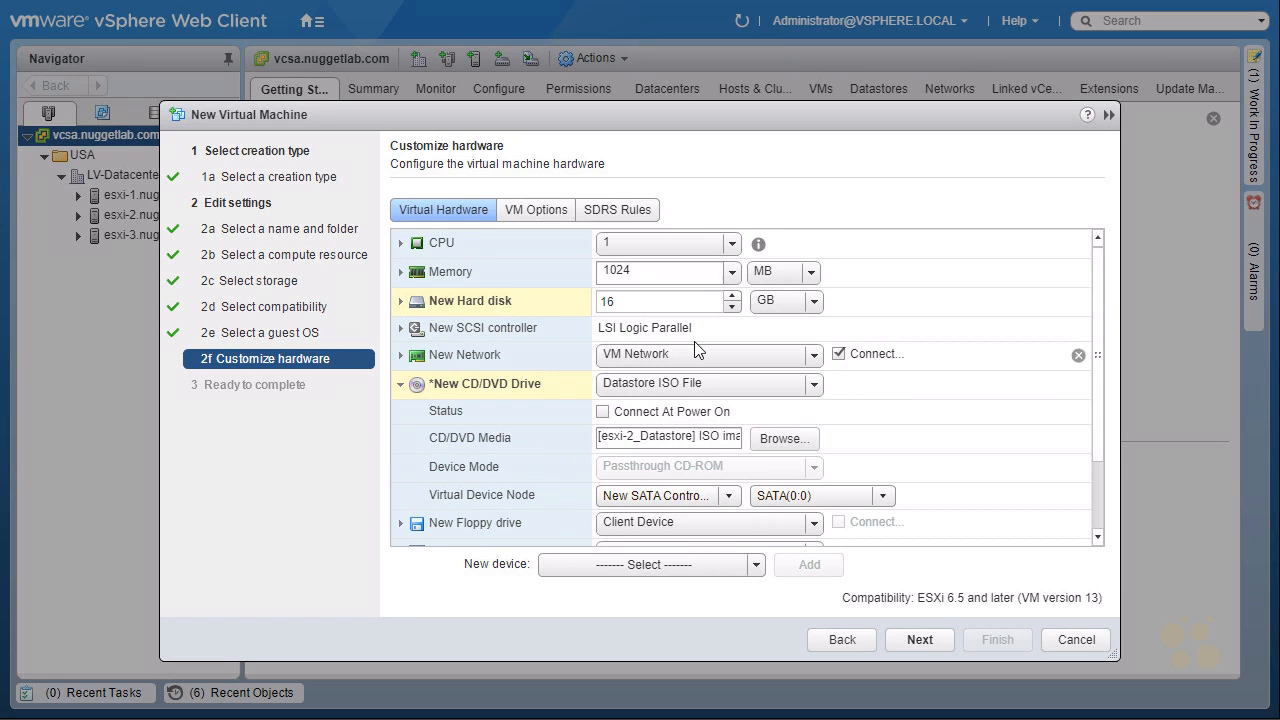
click(603, 412)
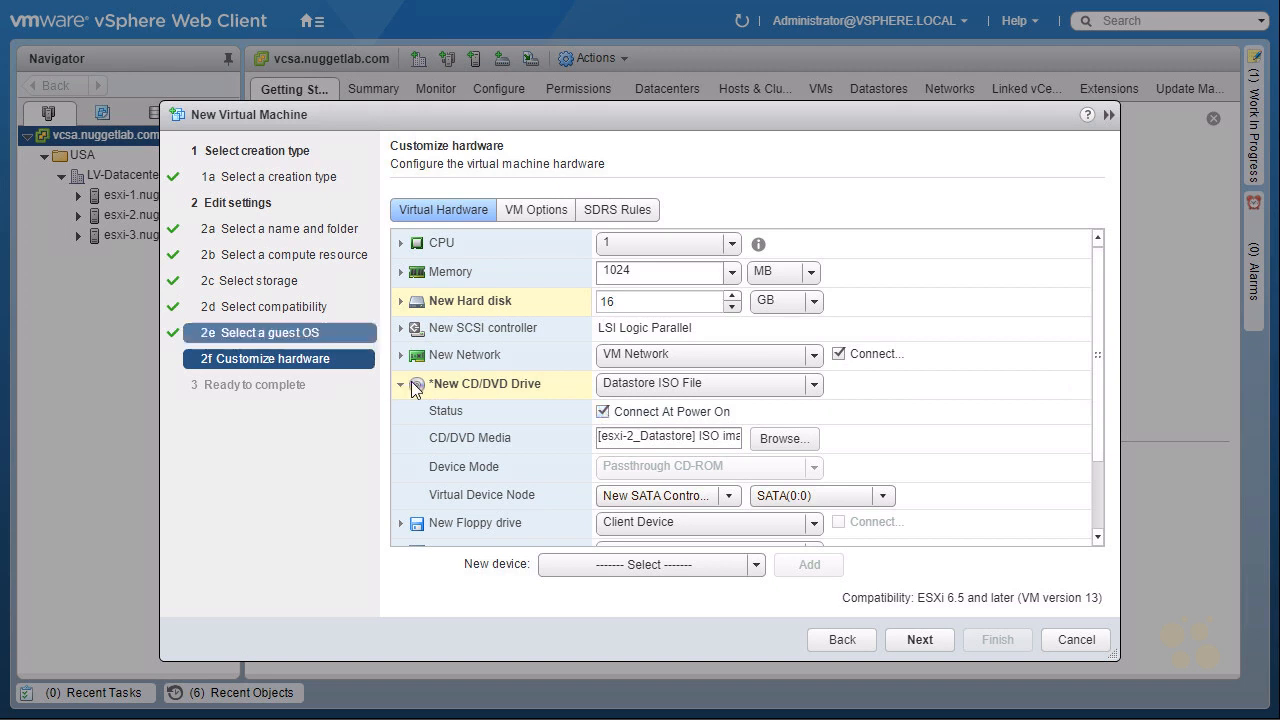
click(401, 385)
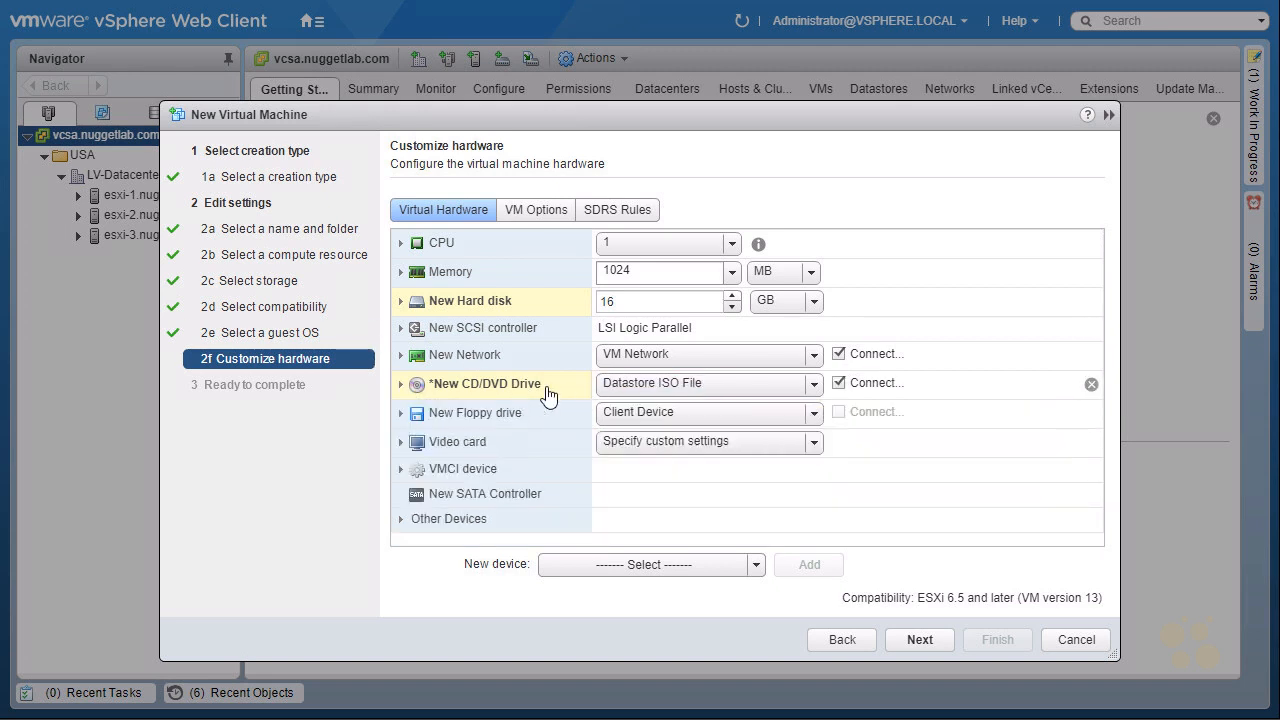
click(840, 386)
click(839, 383)
- Accept the hardware settings and finish the wizard to create the Linux-1 virtual machine
mouse_move(422, 406)
mouse_down()
mouse_move(577, 387)
mouse_move(460, 418)
mouse_up()
mouse_move(426, 323)
mouse_down()
mouse_move(537, 287)
mouse_move(443, 332)
mouse_up()
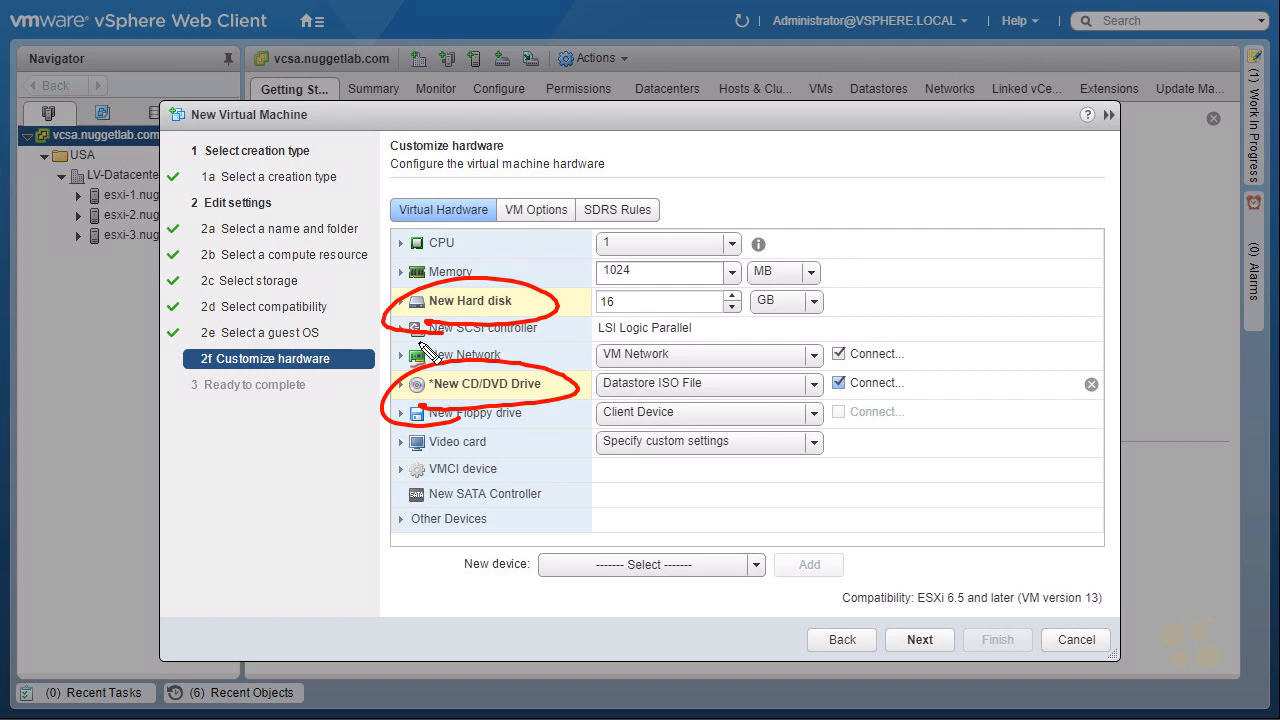
key(Escape)
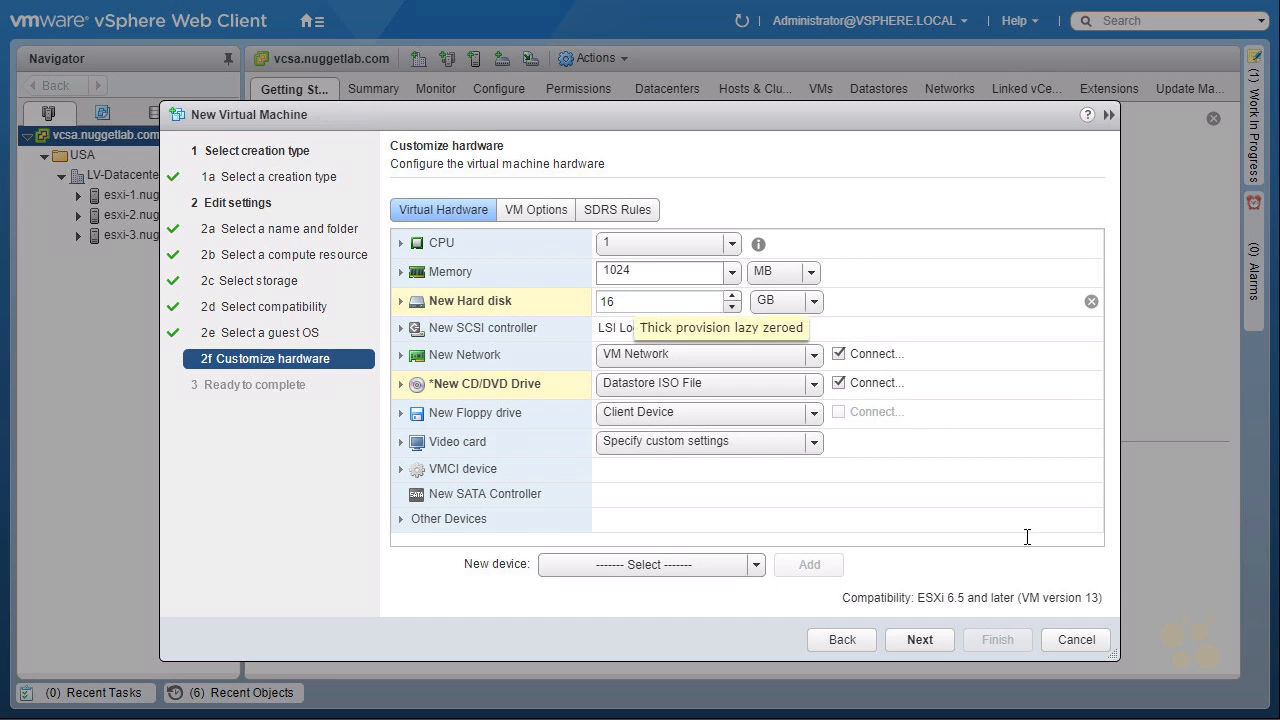
click(921, 640)
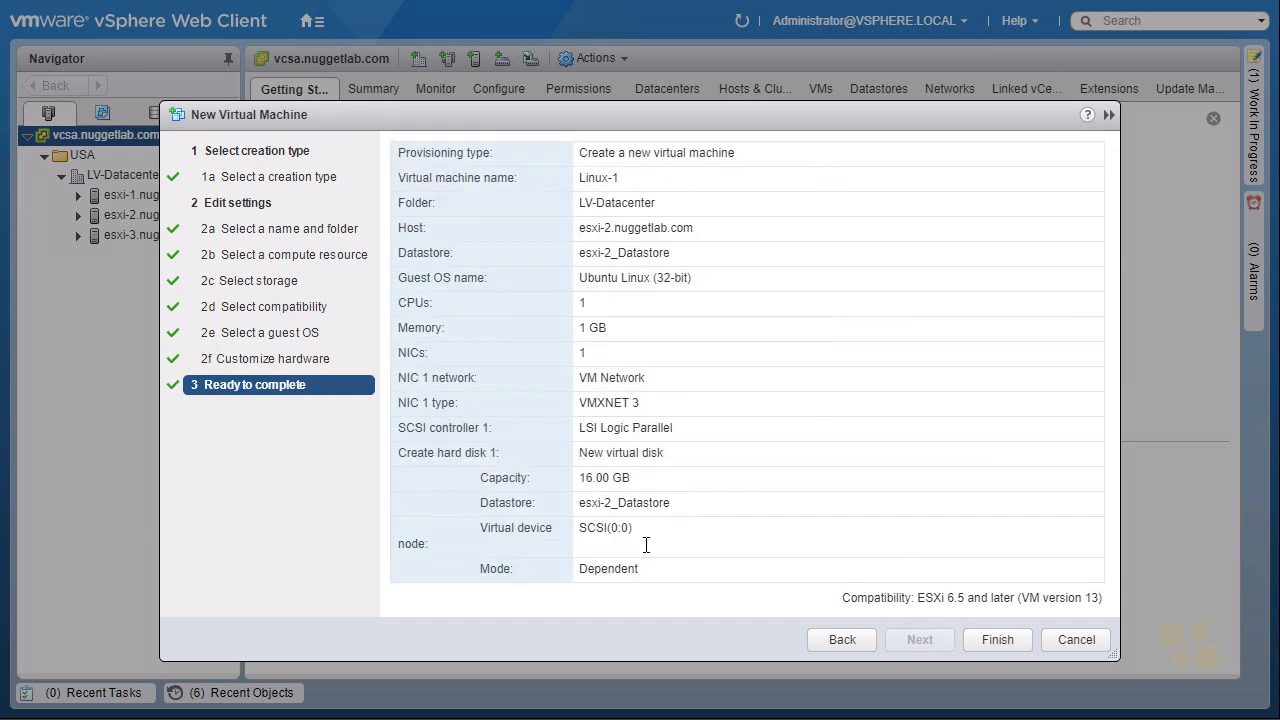
click(995, 640)
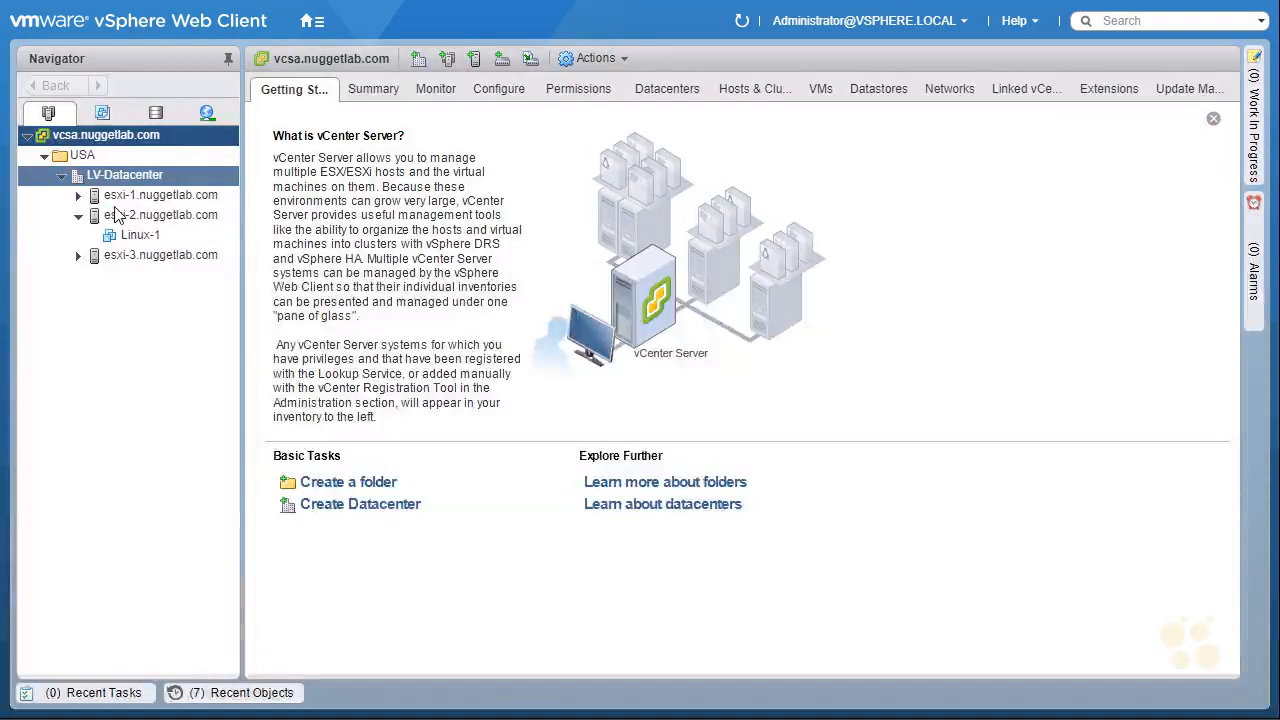
- Show the Linux-1 virtual machine and hide all Getting Started pages
click(140, 236)
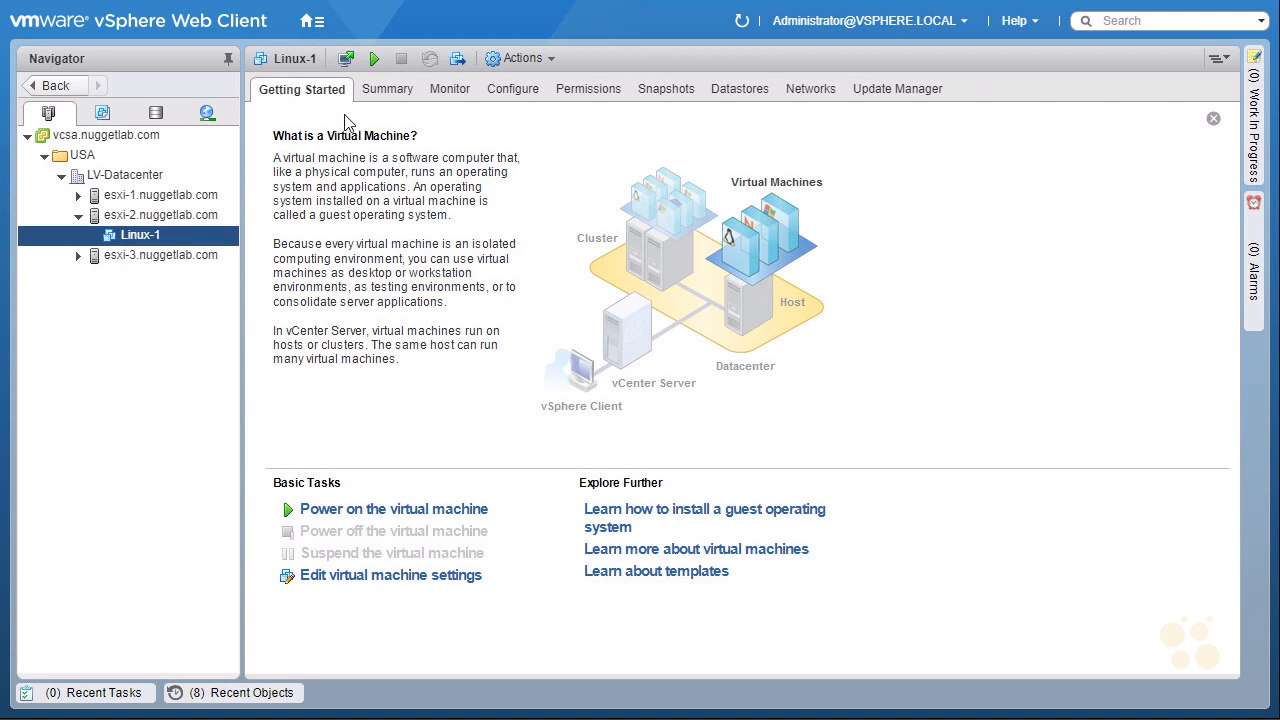
click(1030, 21)
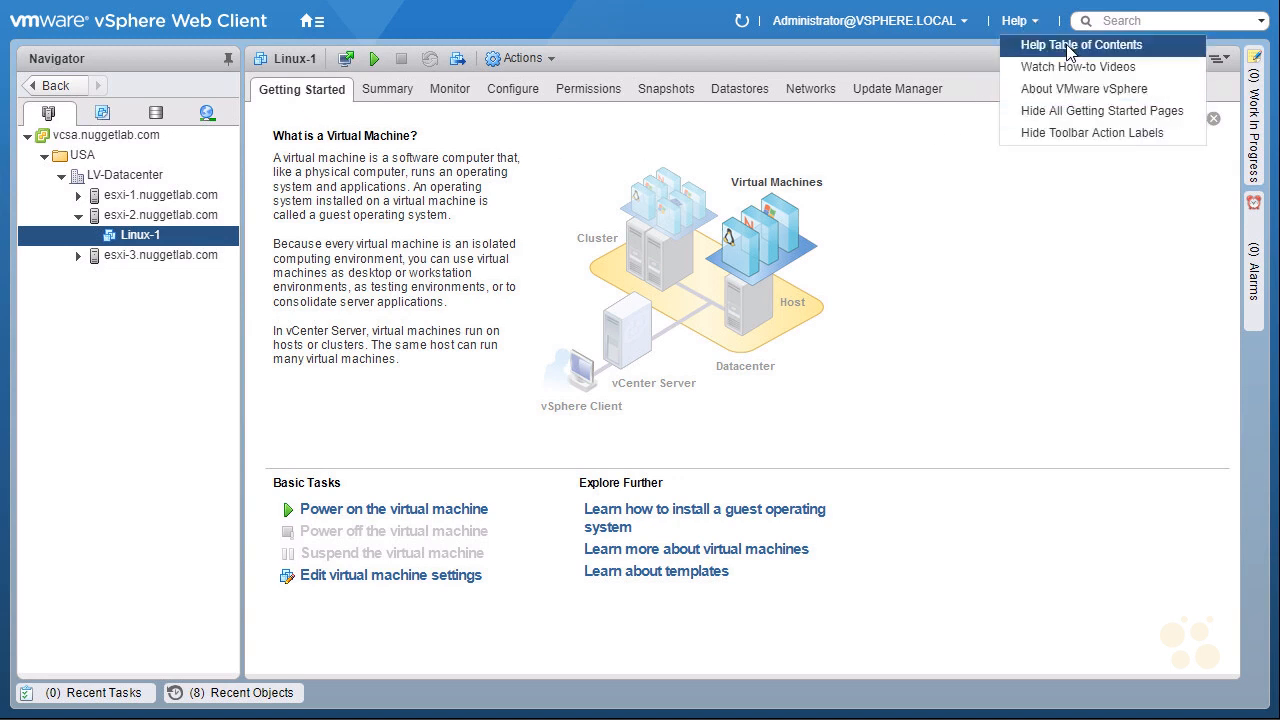
click(1157, 112)
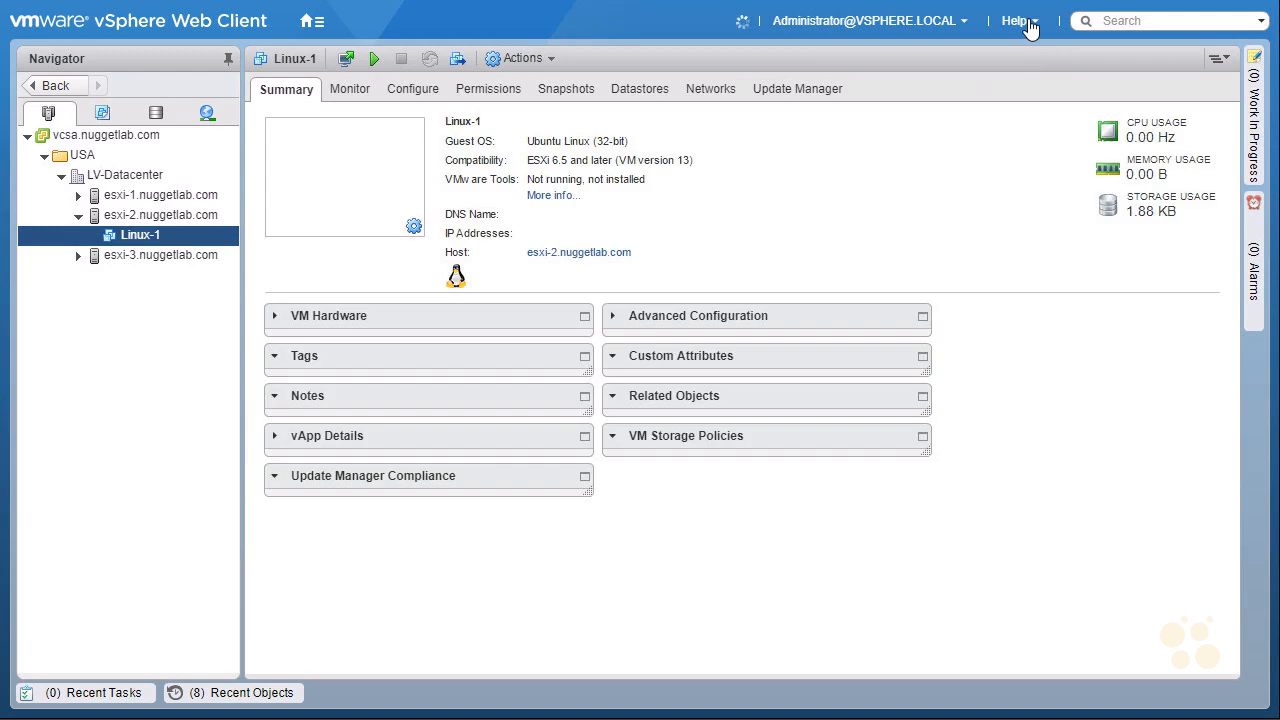
click(1030, 22)
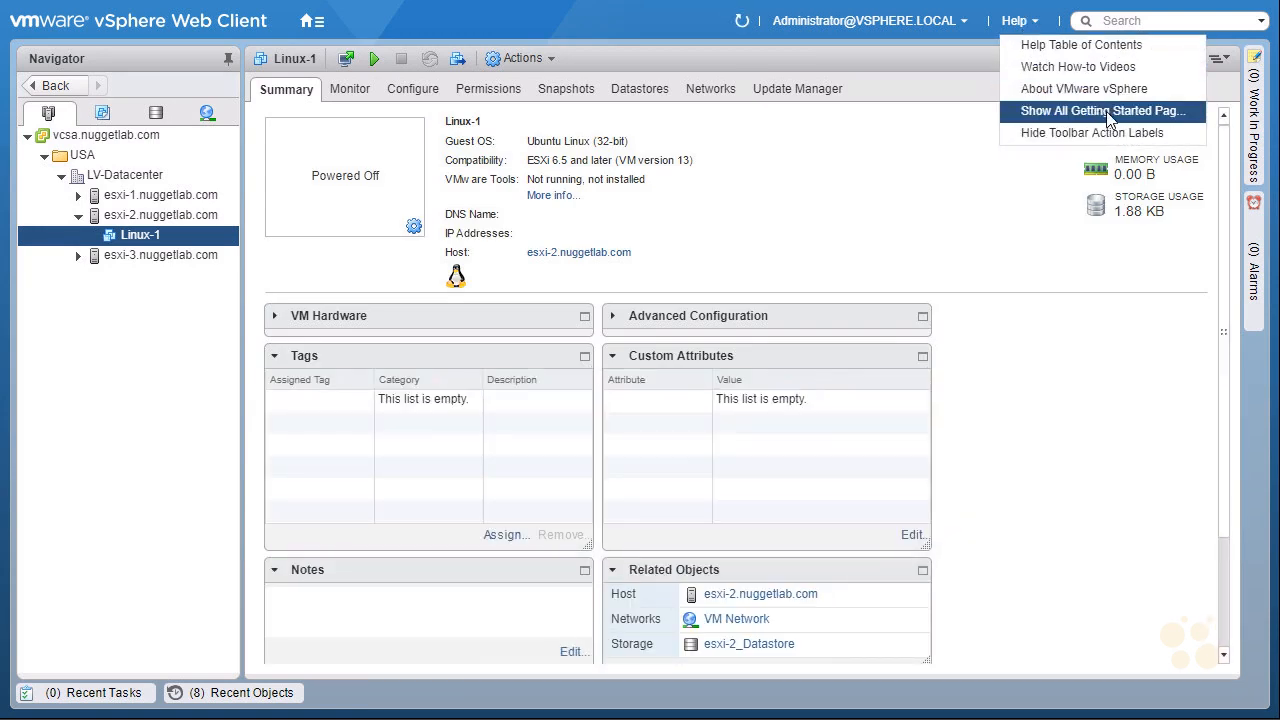
click(888, 124)
- Expand the VM Hardware details in Linux-1's summary and move the Related Objects portlet above Custom Attributes
click(137, 235)
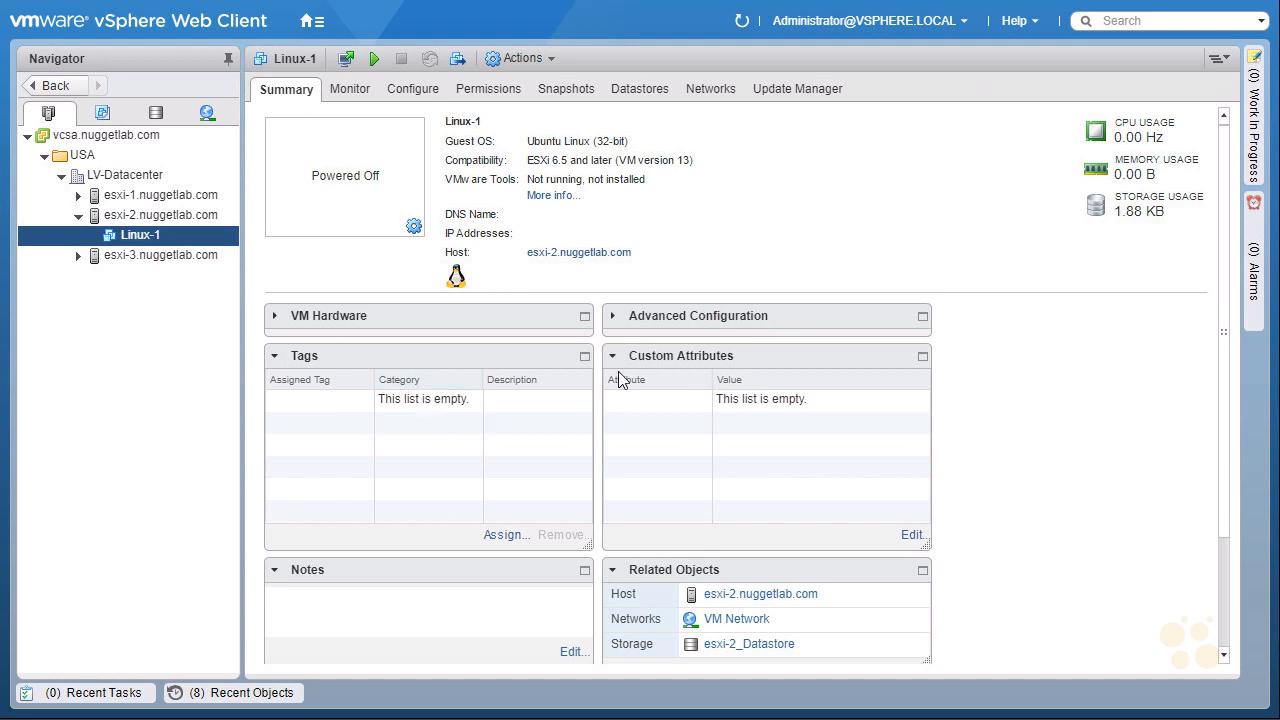
click(275, 318)
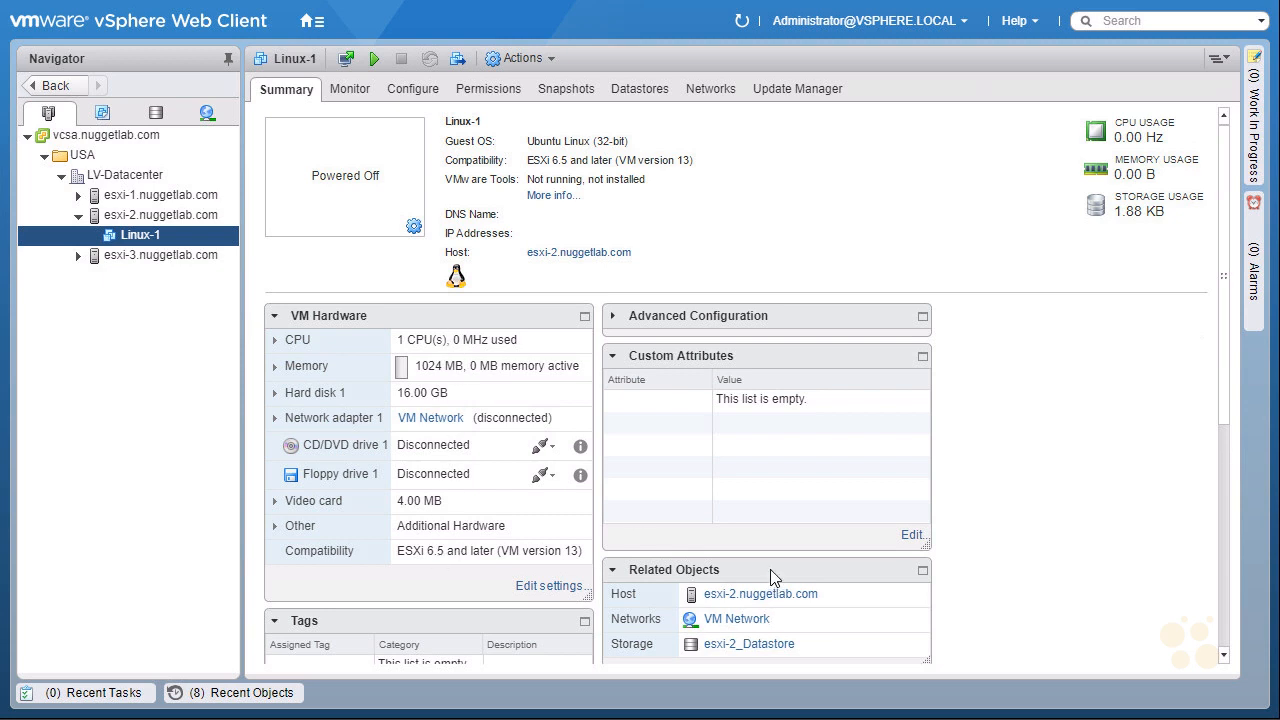
drag(766, 569, 769, 309)
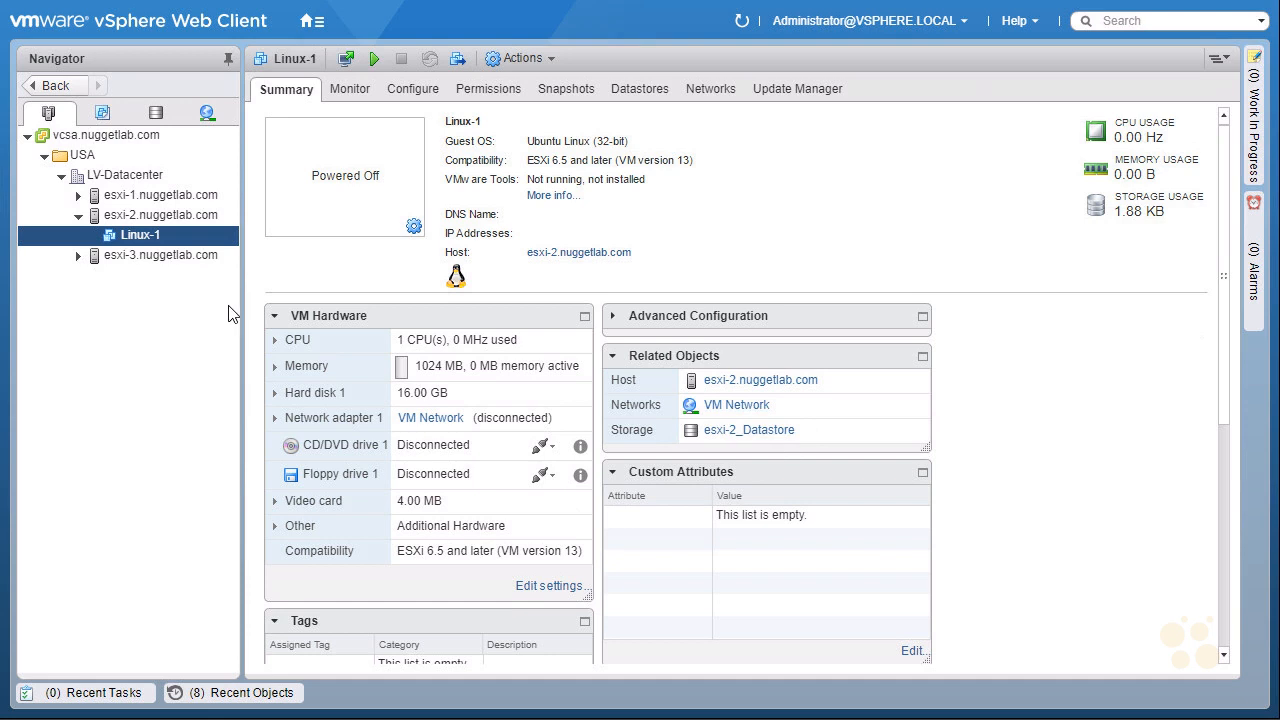
- Look over the power options for Linux-1 and power on the virtual machine
right_click(141, 244)
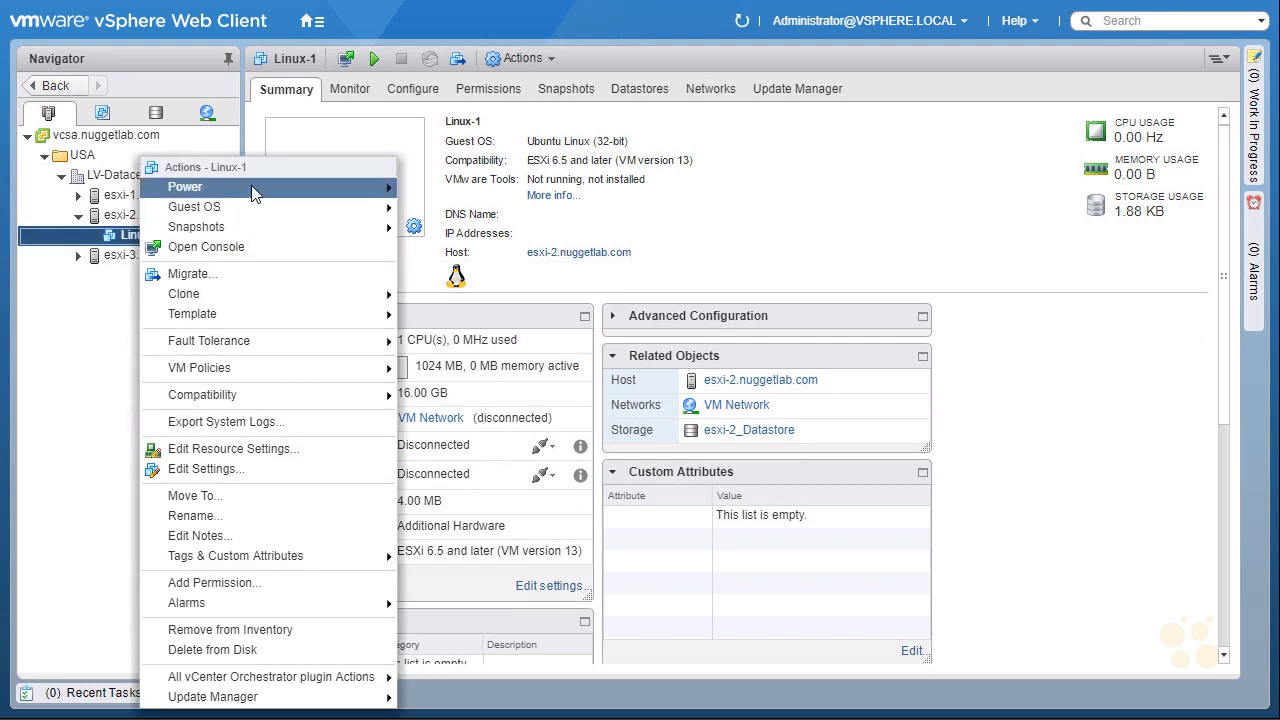
mouse_move(254, 193)
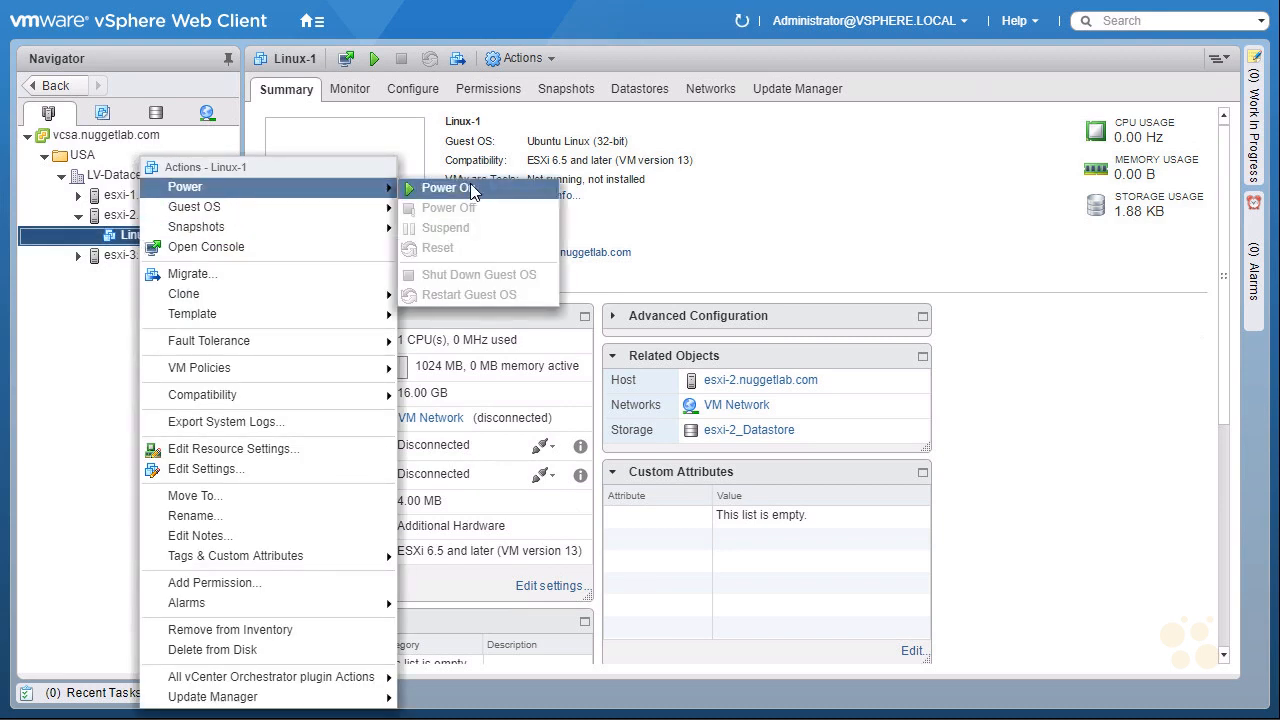
click(71, 237)
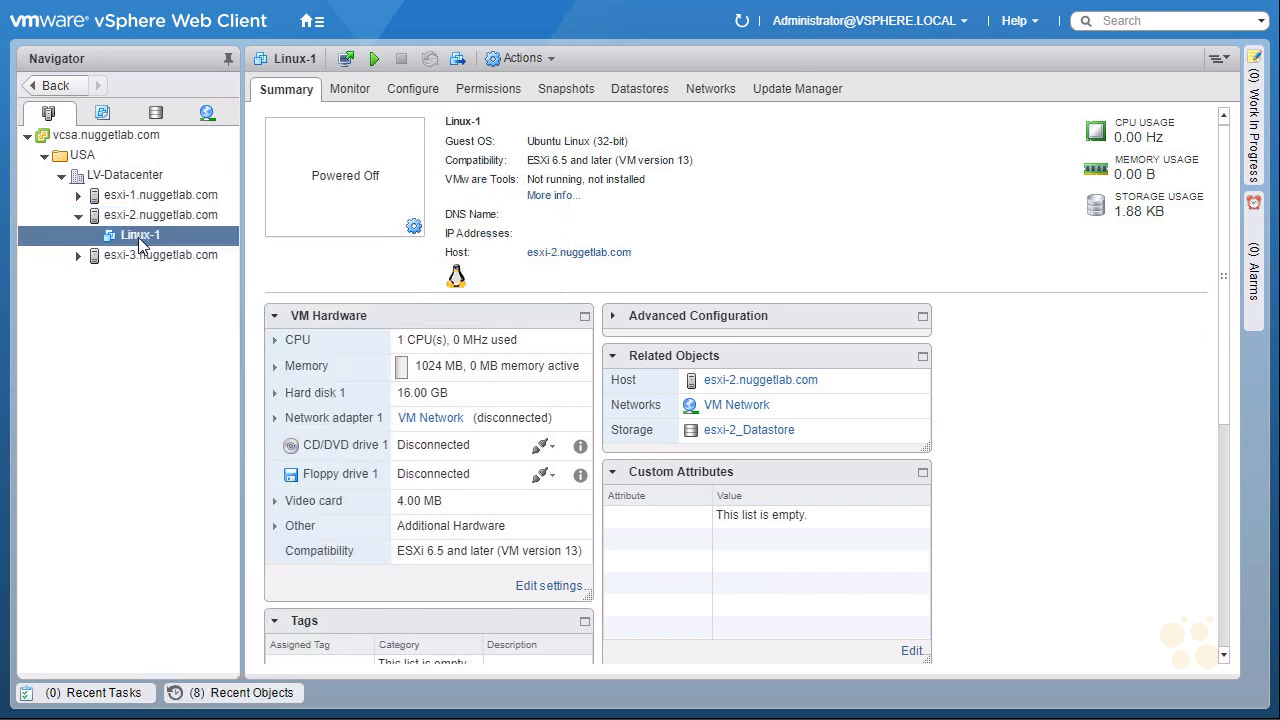
click(373, 60)
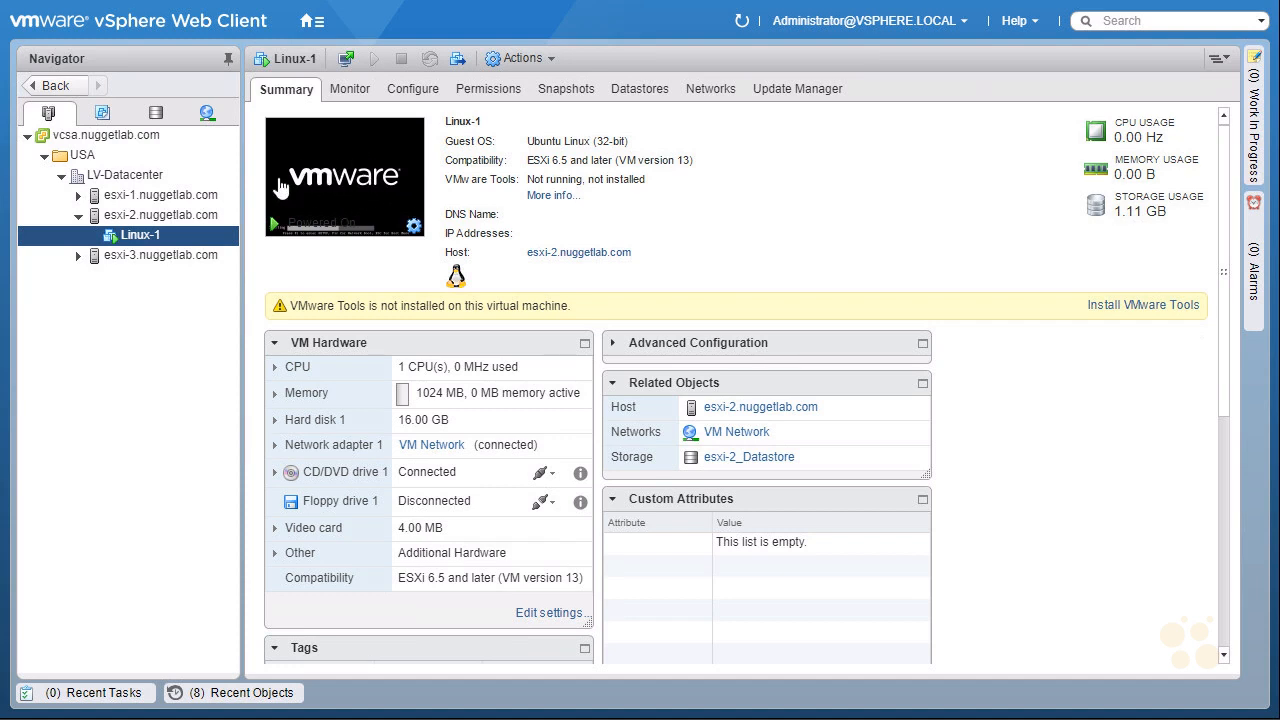
- Open the console of Linux-1 with Web Console as the default, and leave the browser's full-screen view
right_click(145, 243)
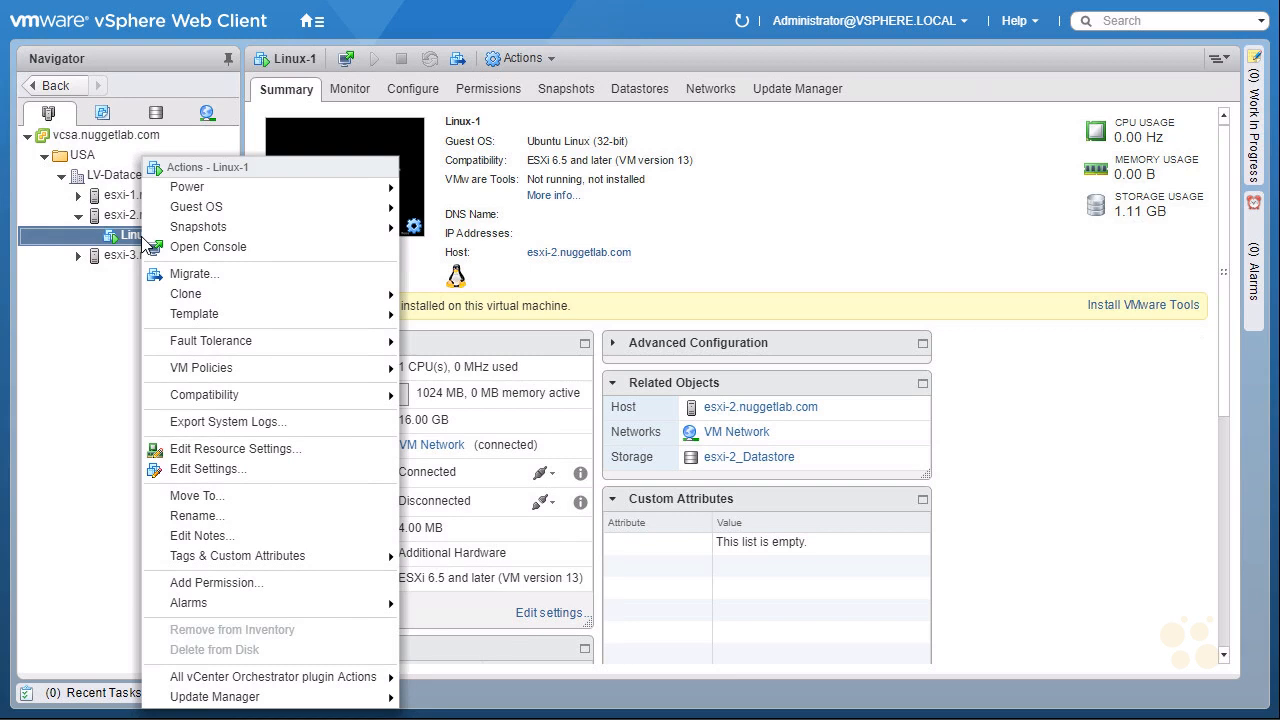
click(238, 252)
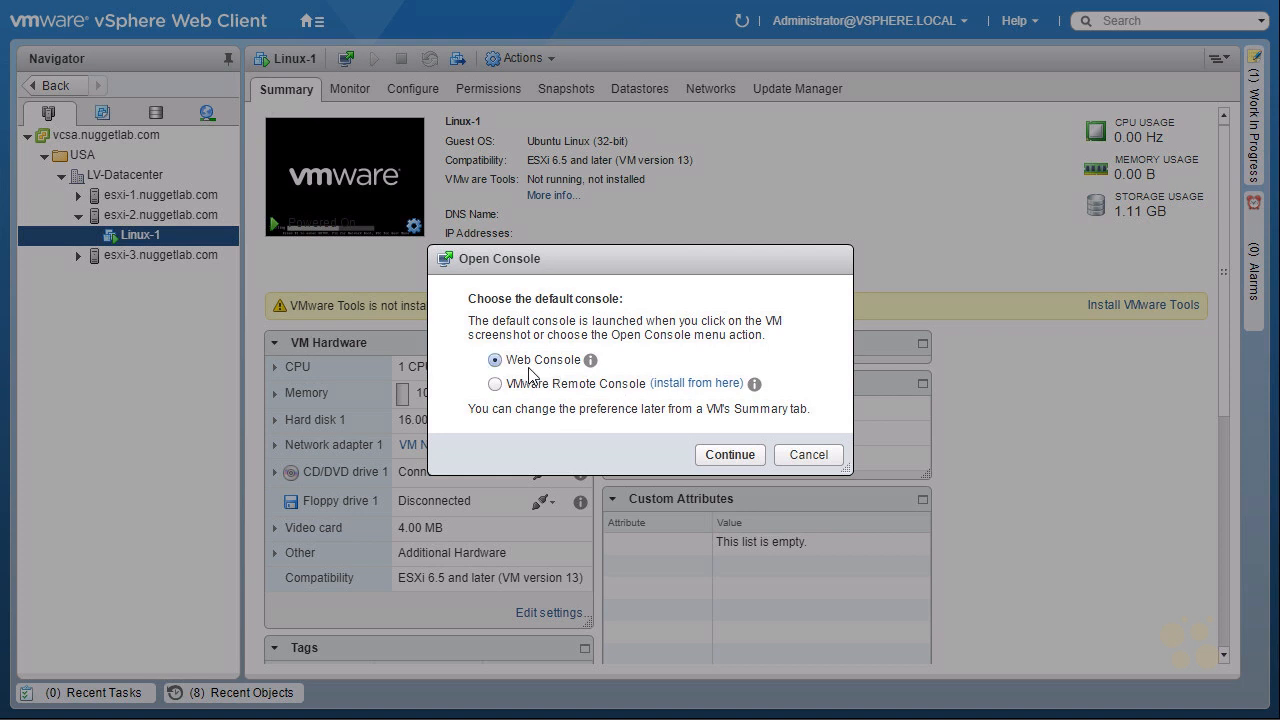
click(730, 455)
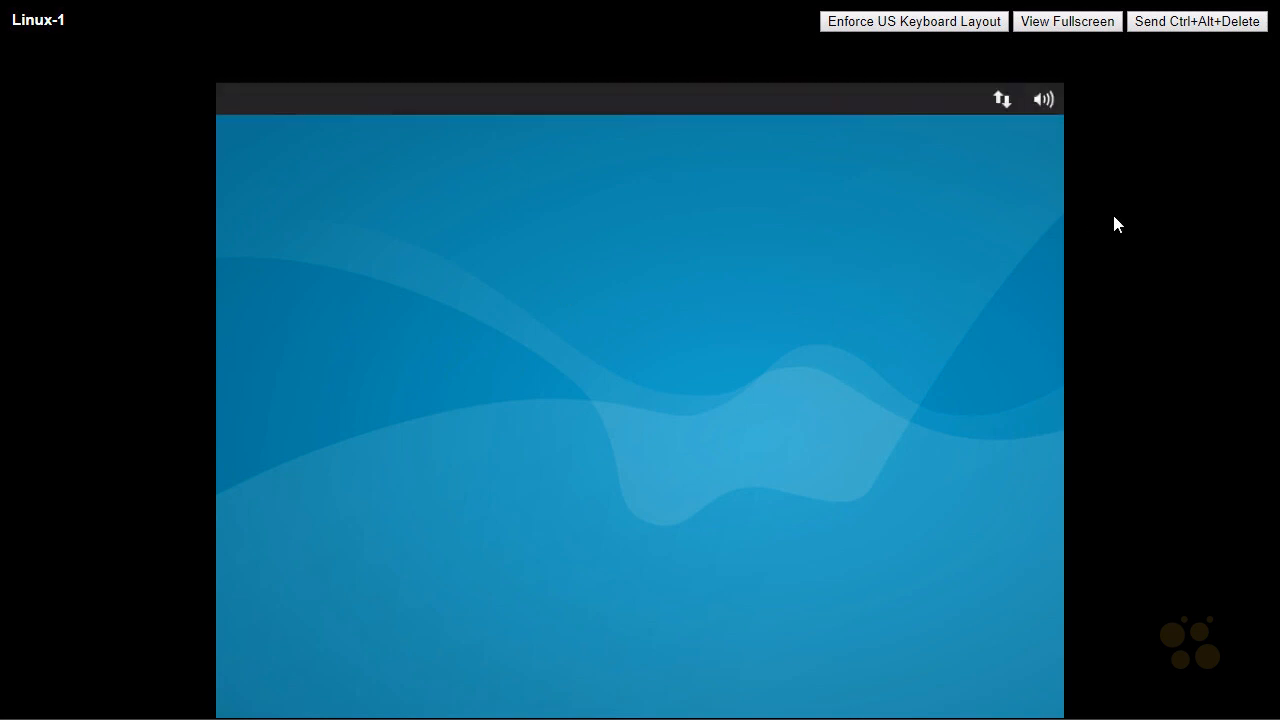
key(F11)
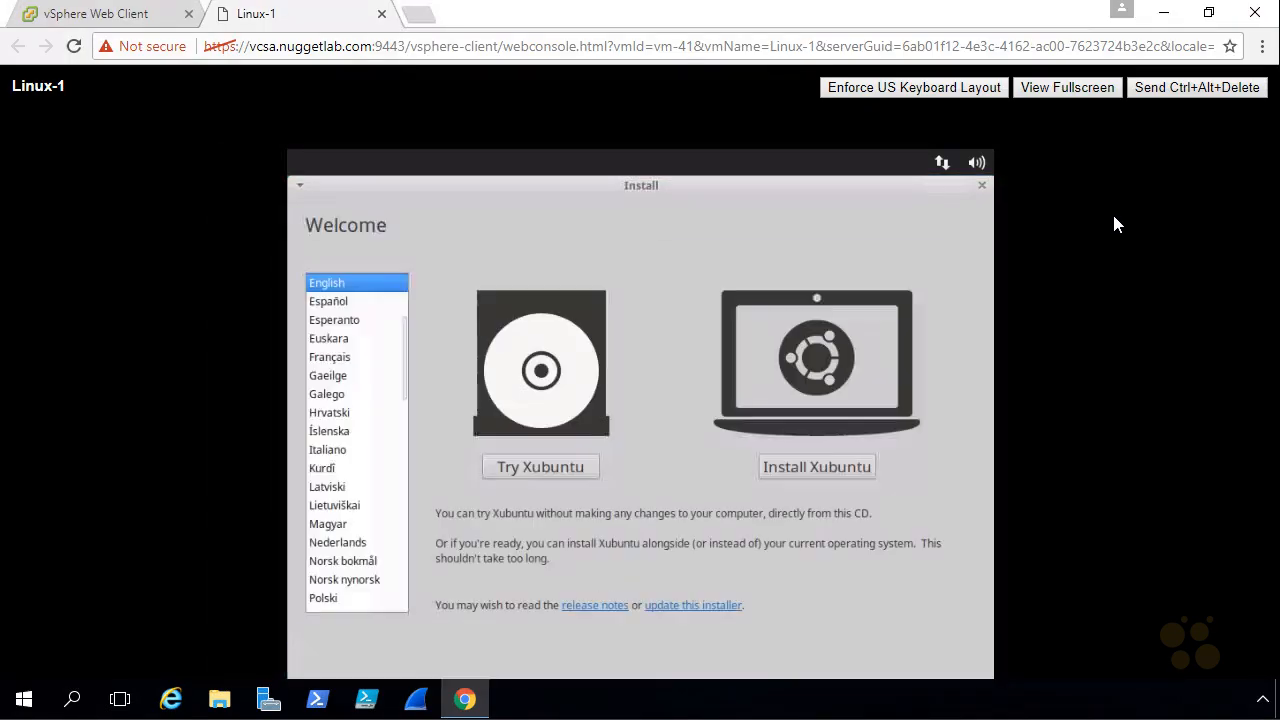
drag(275, 0, 250, 31)
drag(394, 569, 410, 565)
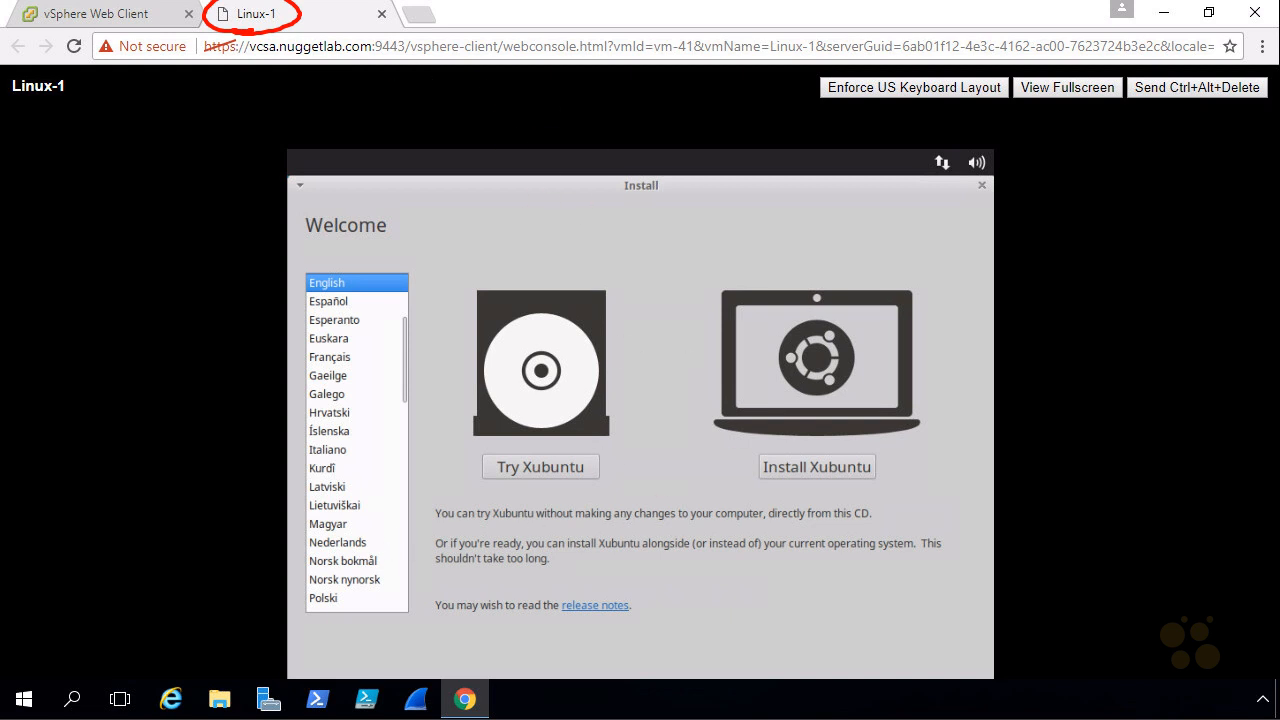
mouse_move(100, 116)
mouse_down()
mouse_move(117, 30)
mouse_move(134, 42)
mouse_up()
drag(46, 28, 148, 24)
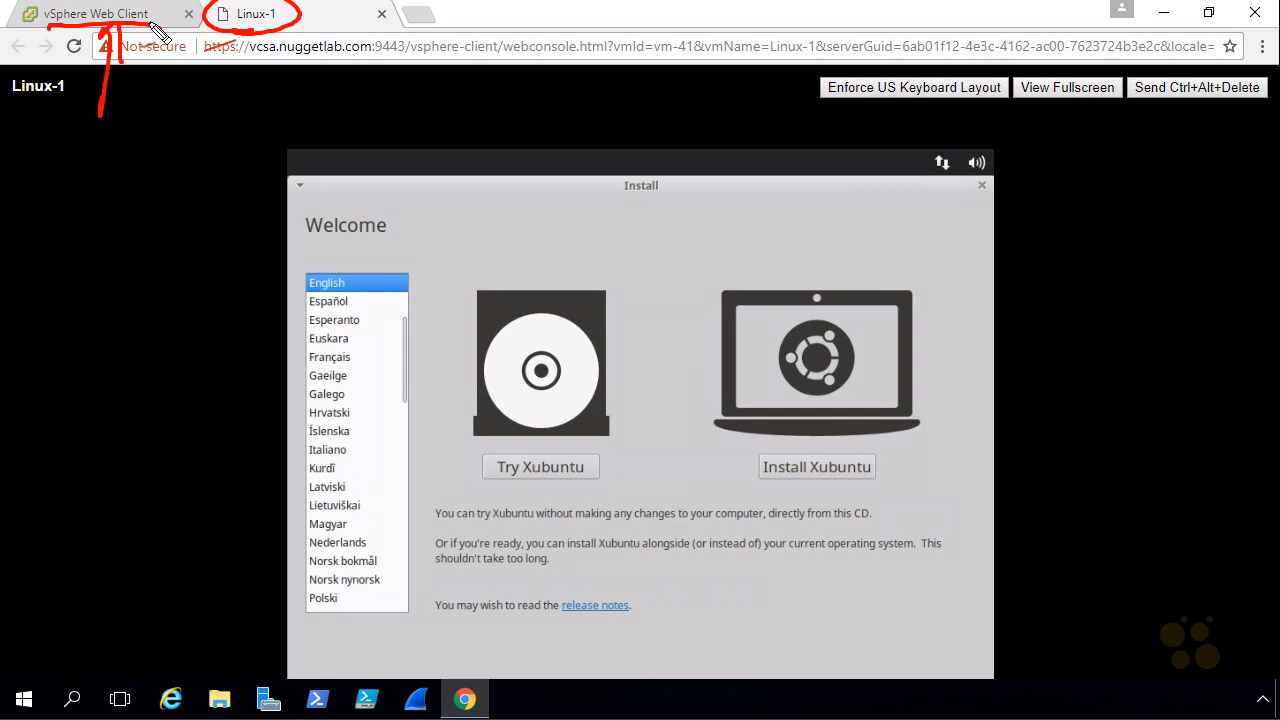
- Return to the vSphere Web Client page and choose Install Remote Console from the console options of Linux-1
click(152, 24)
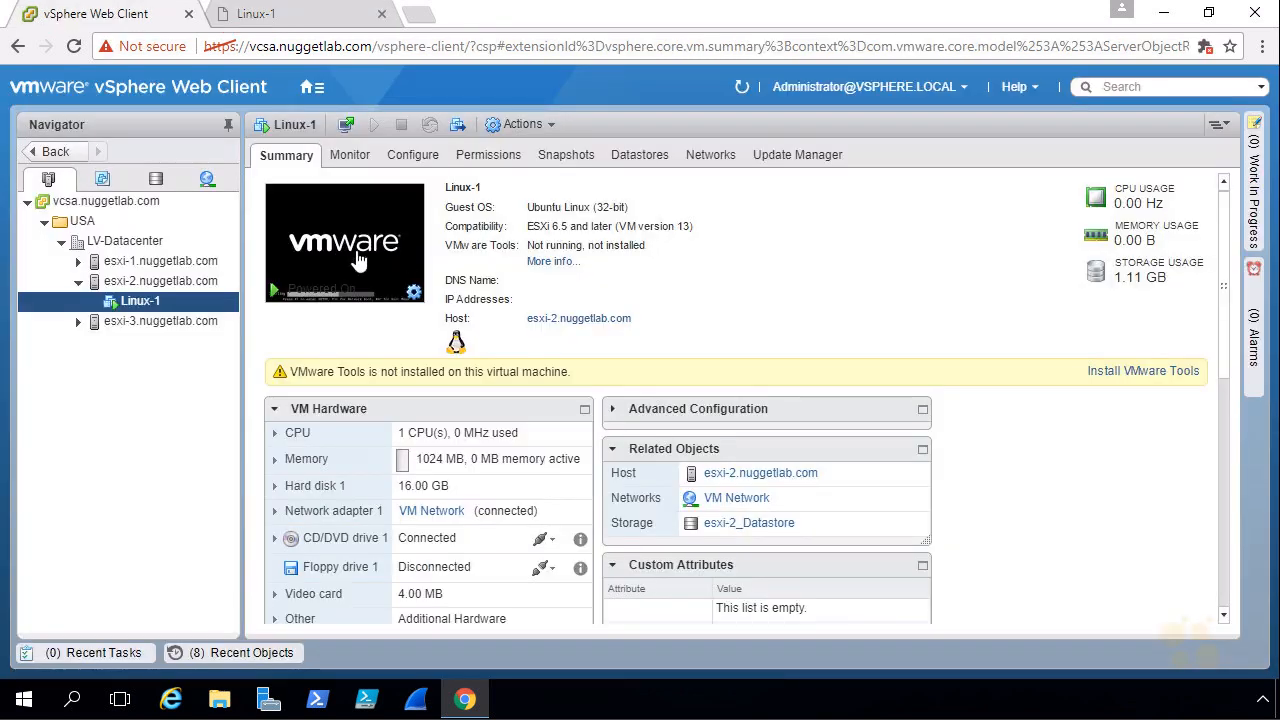
mouse_move(415, 257)
mouse_down()
mouse_move(420, 332)
mouse_move(398, 256)
mouse_up()
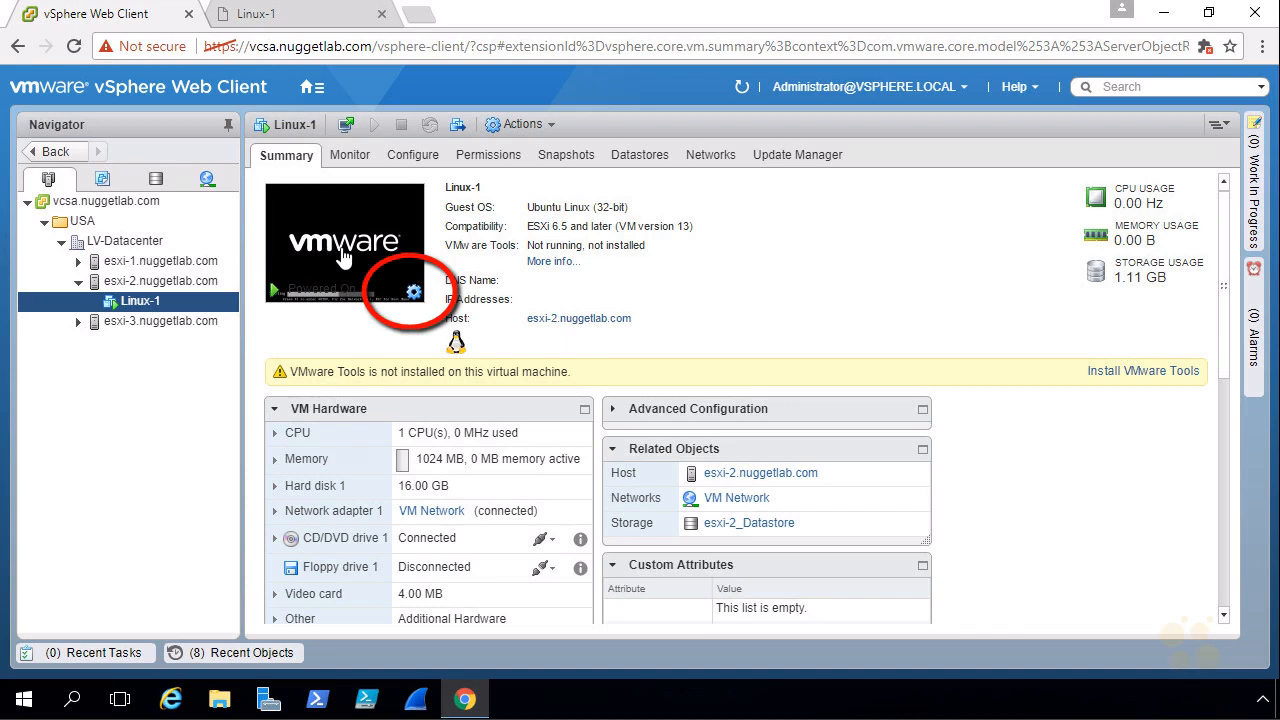
click(414, 296)
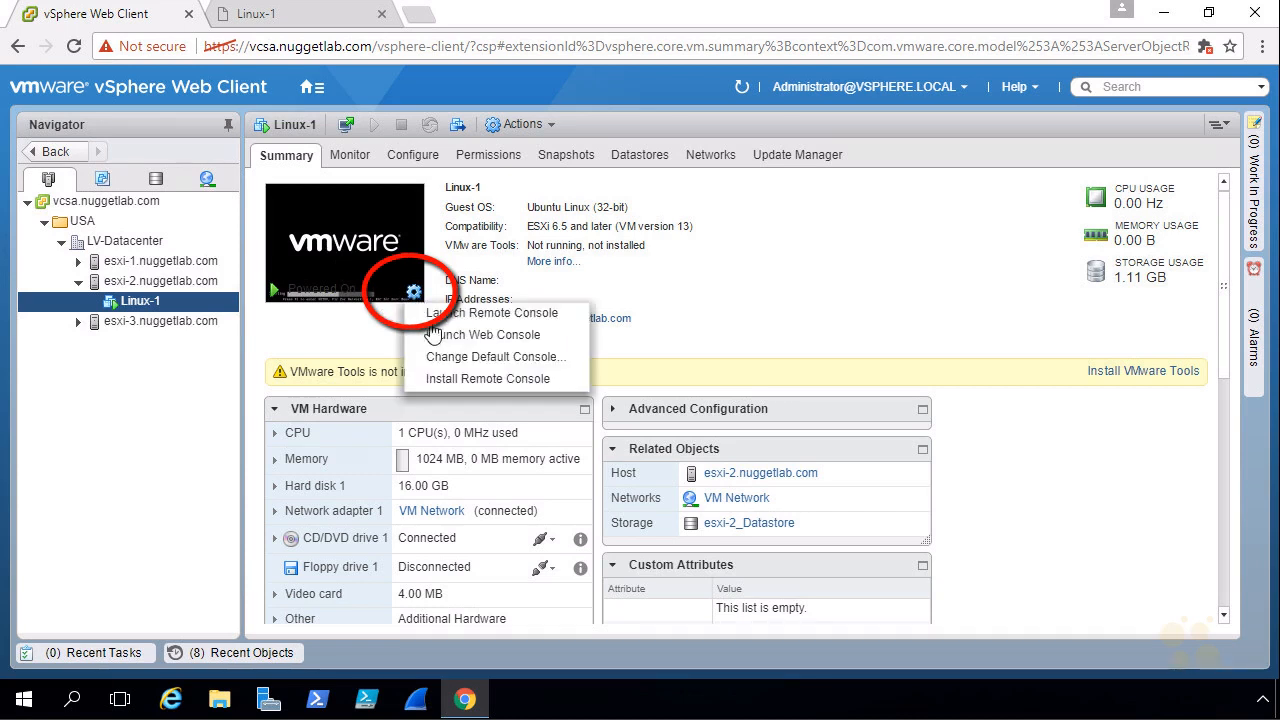
click(526, 378)
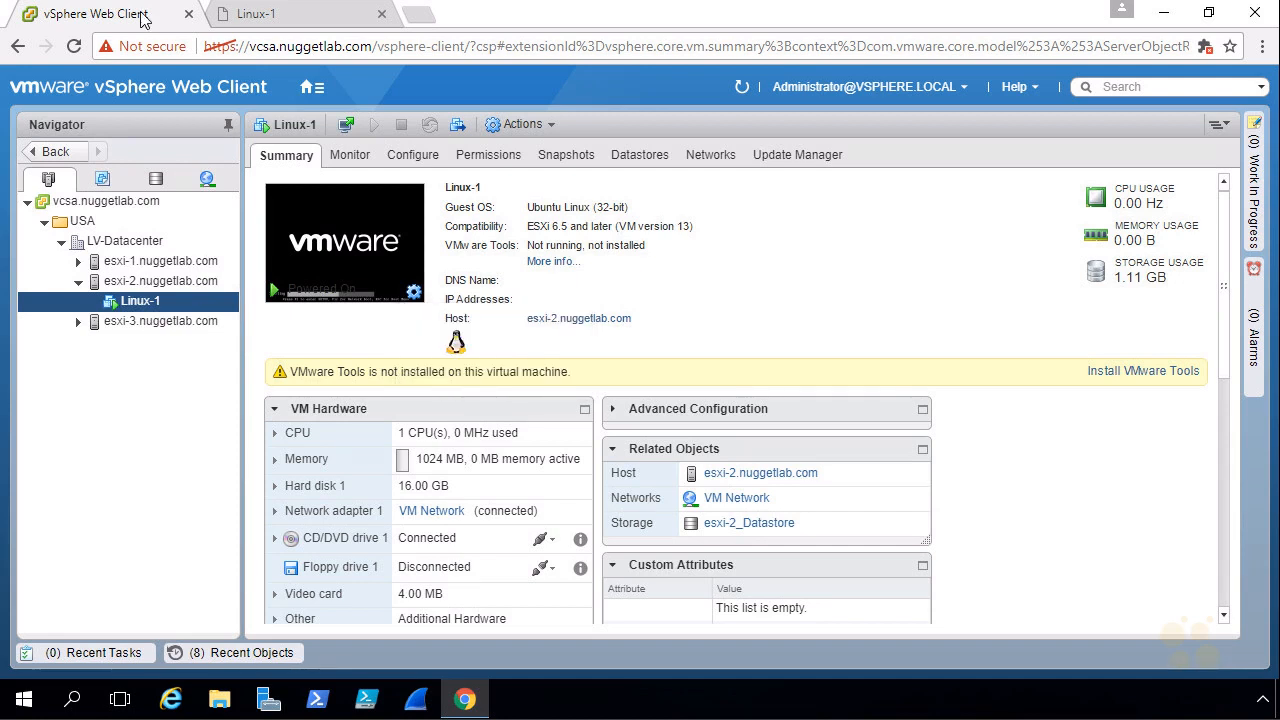
- In Linux-1's console, start installing Xubuntu with Erase disk, confirm the disk changes, and accept Los Angeles and the English (US) keyboard layout
click(296, 20)
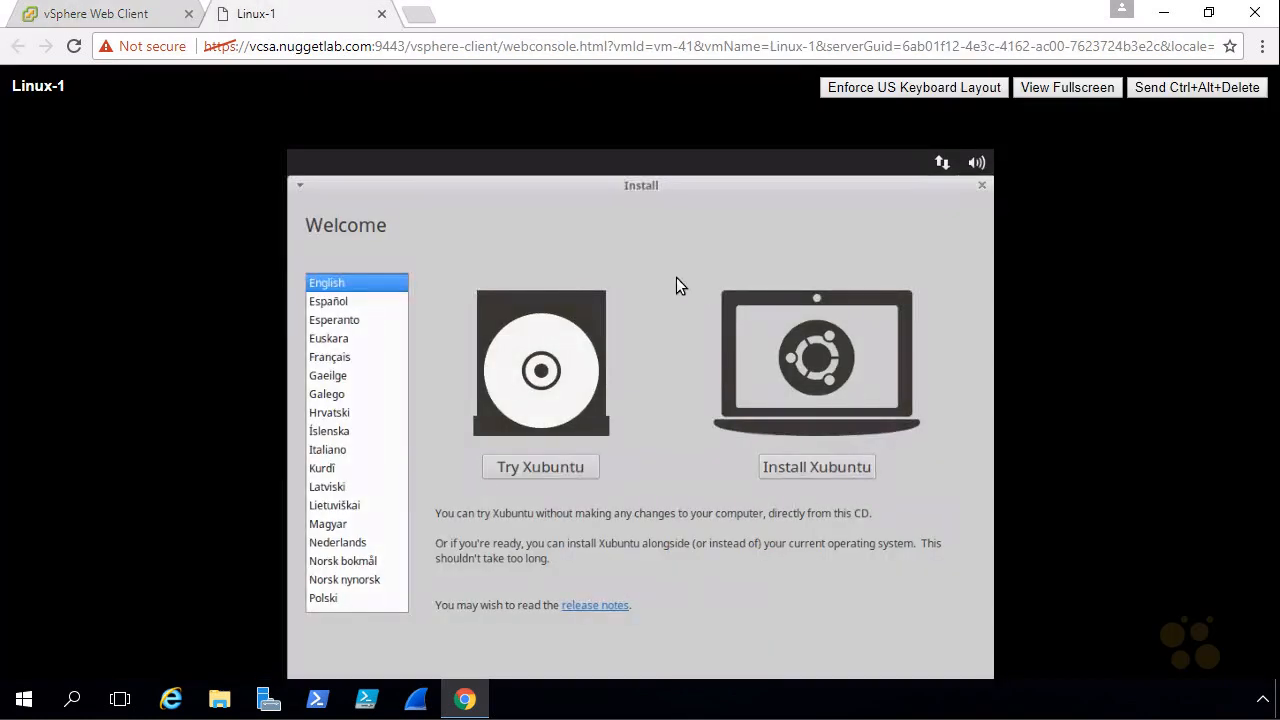
click(843, 470)
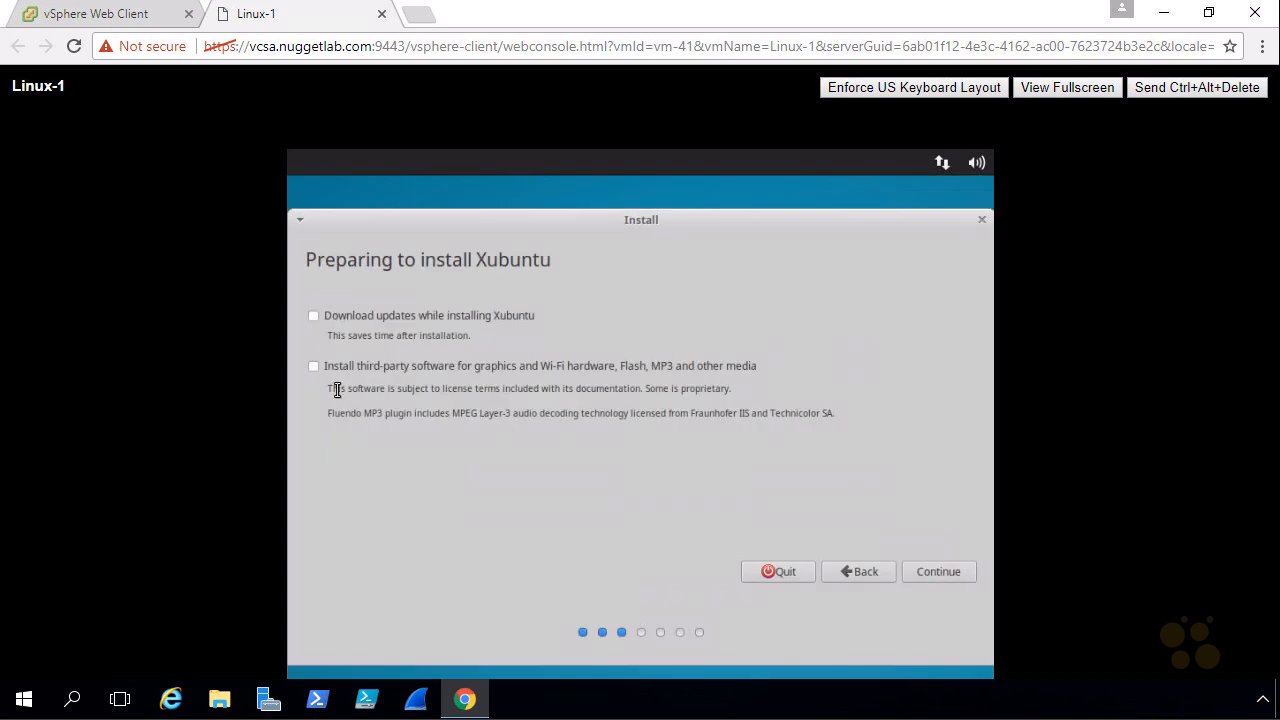
click(938, 572)
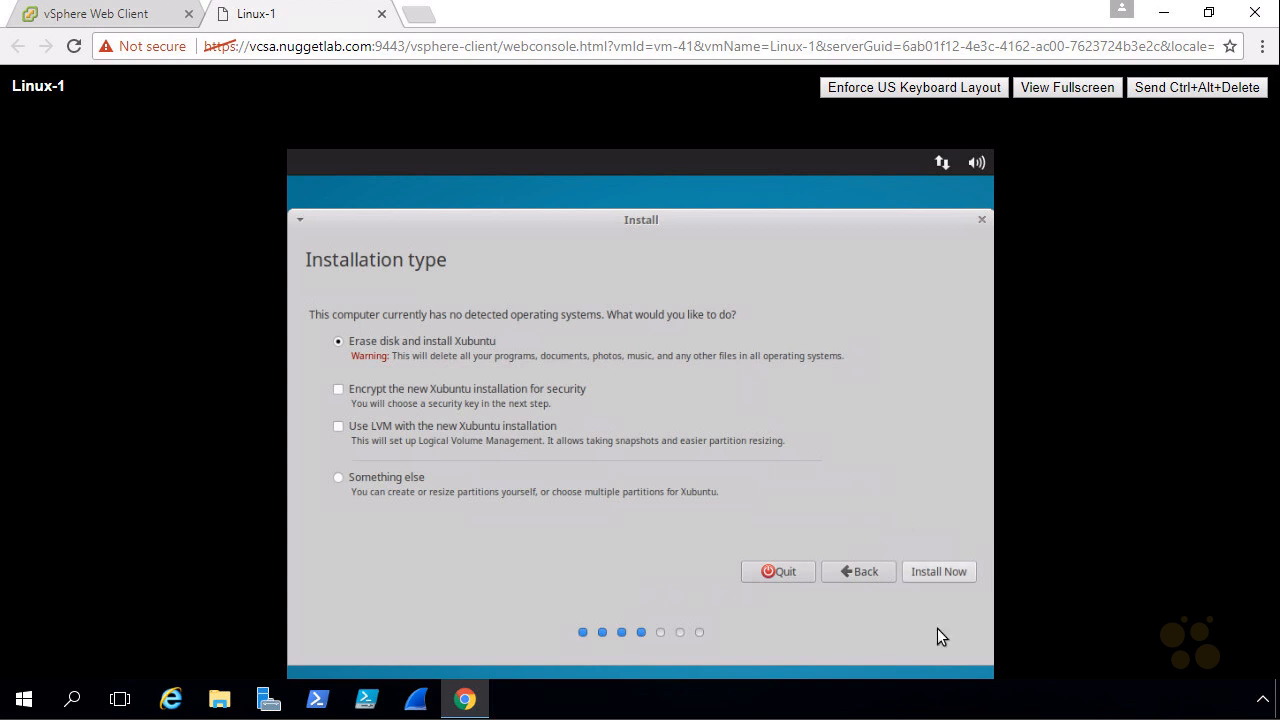
click(937, 573)
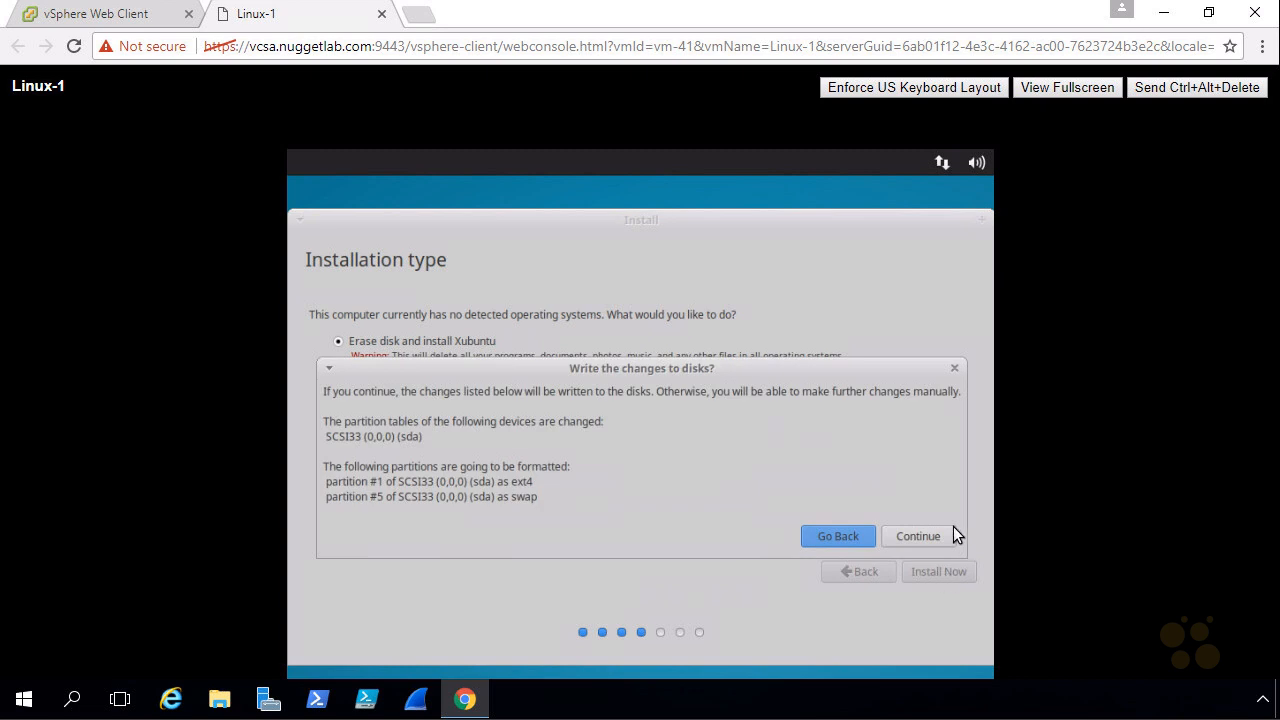
click(918, 537)
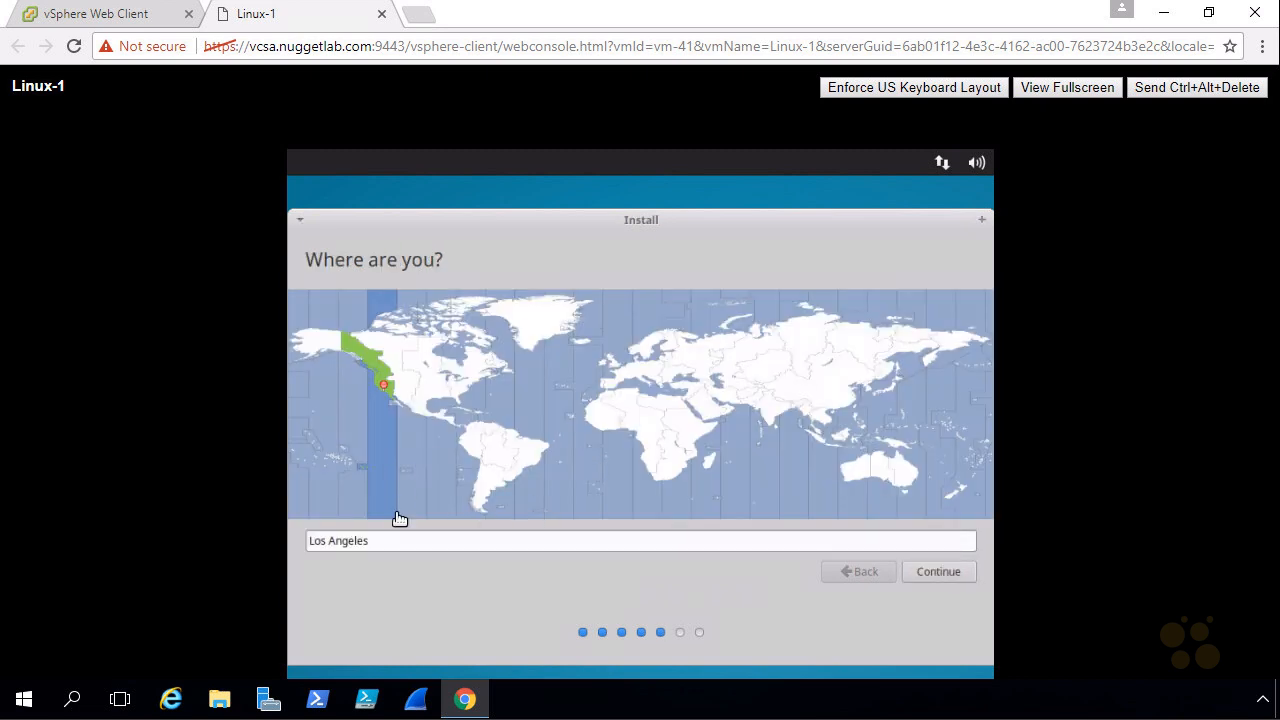
click(936, 573)
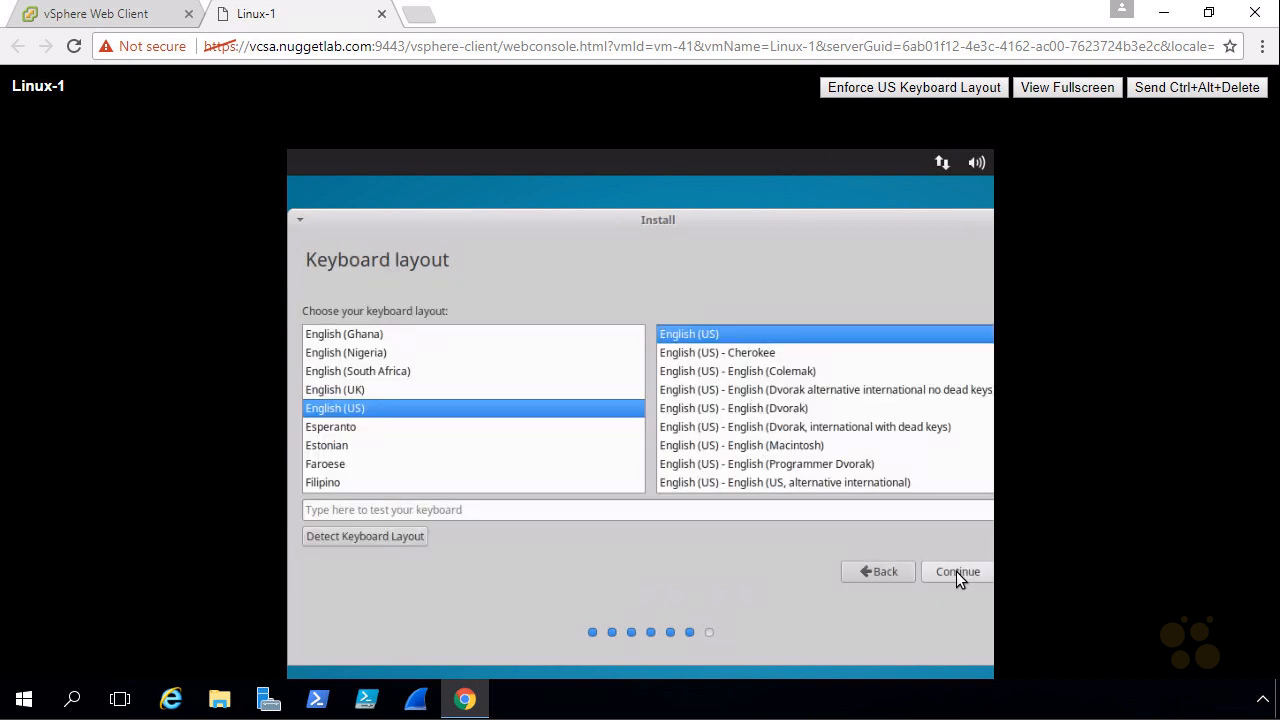
click(957, 572)
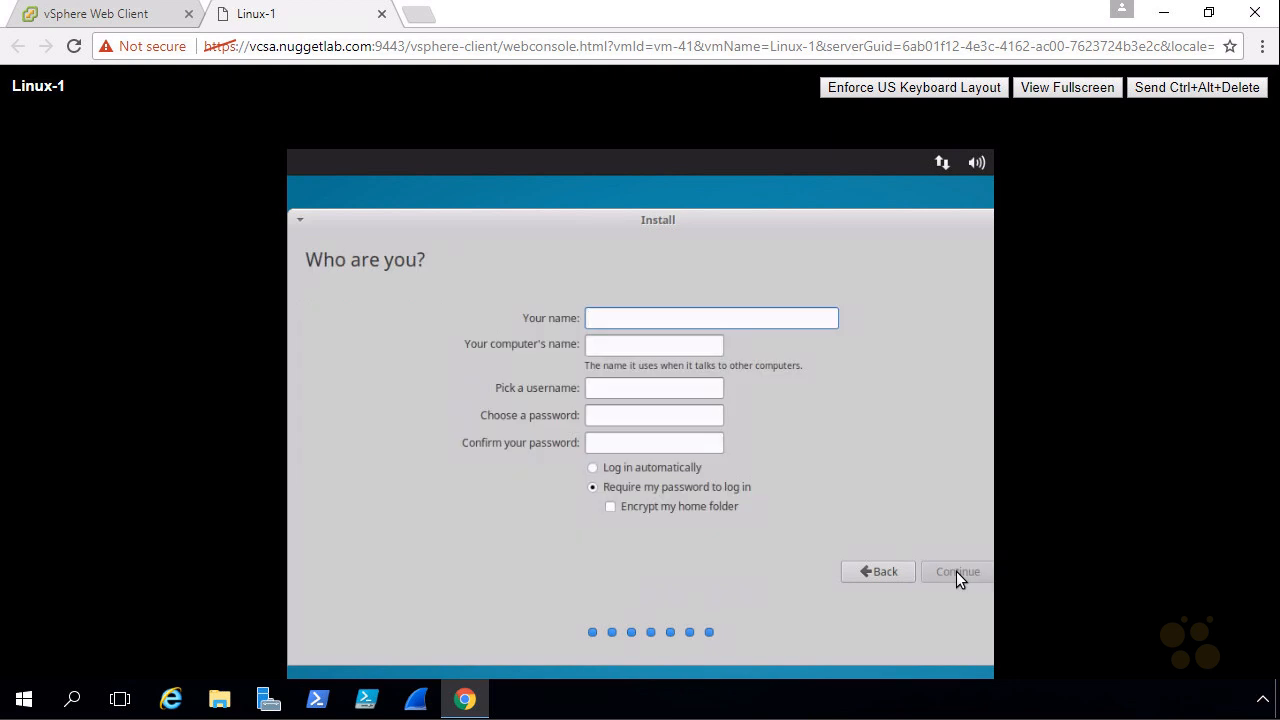
- Enter the account holder's name, type and confirm the account password, choose Log in automatically, and continue the installation
text(bob)
key(Tab)
key(Tab)
key(Tab)
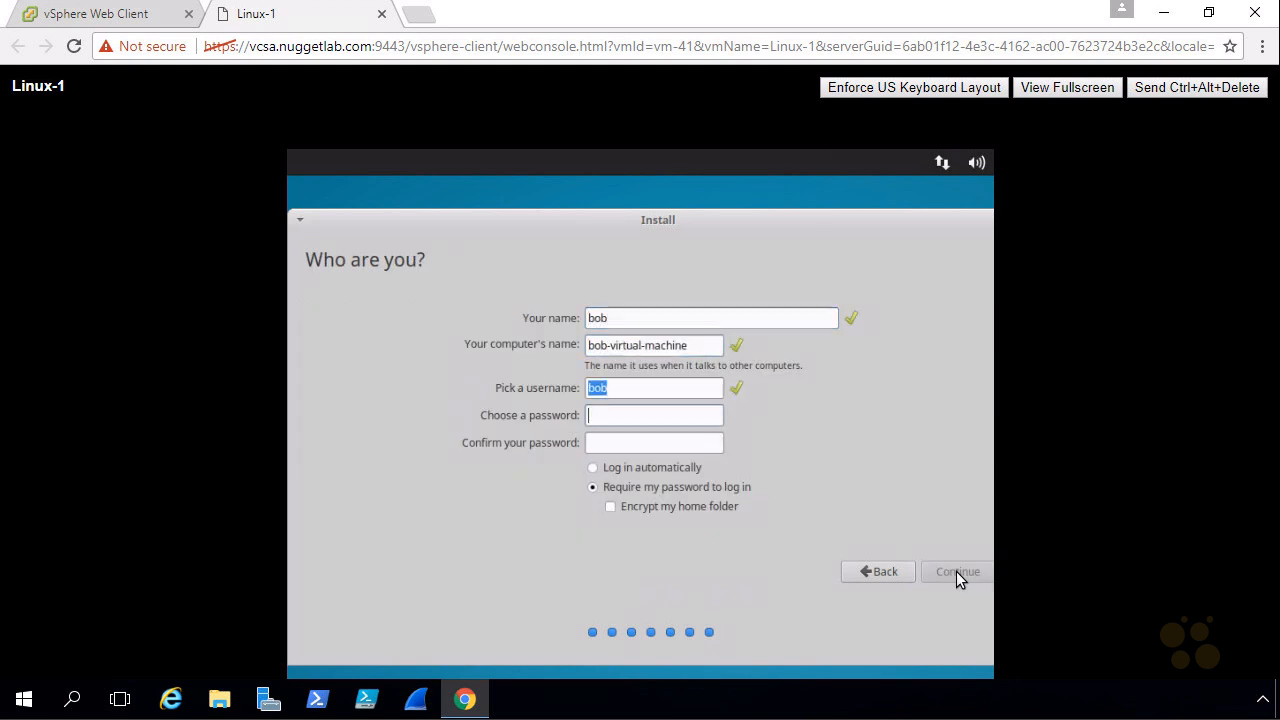
click(633, 419)
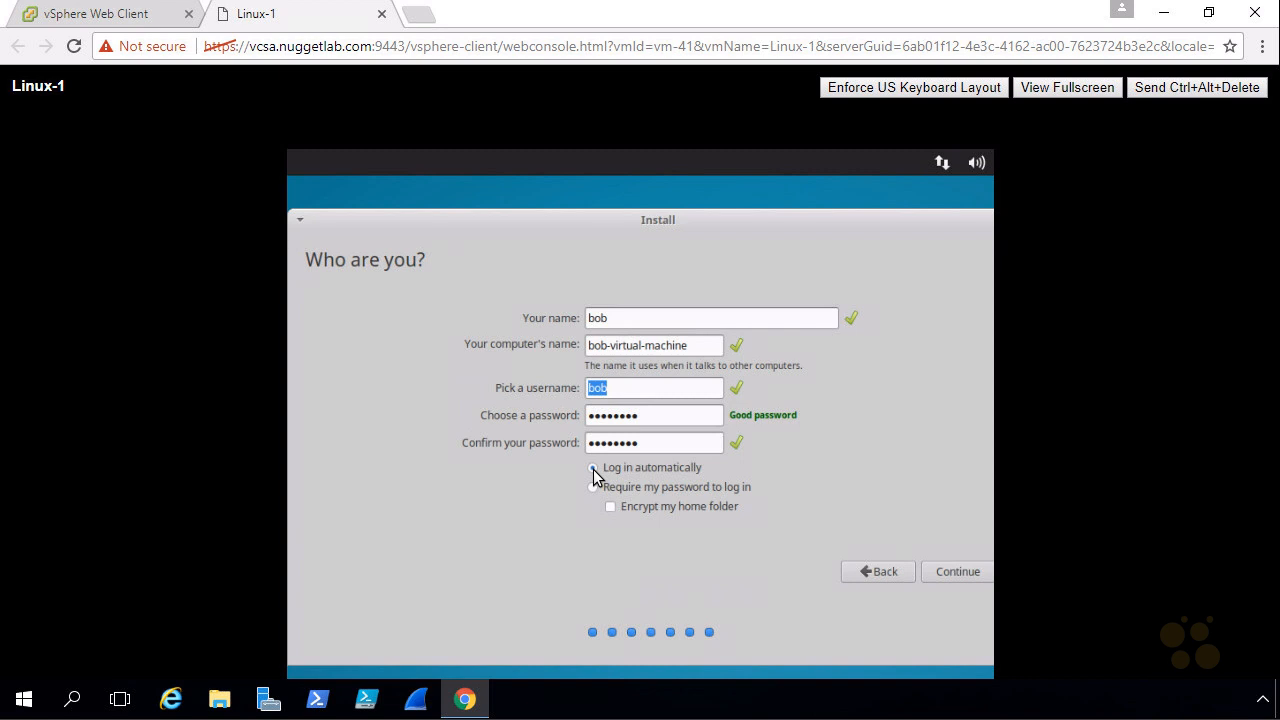
click(950, 574)
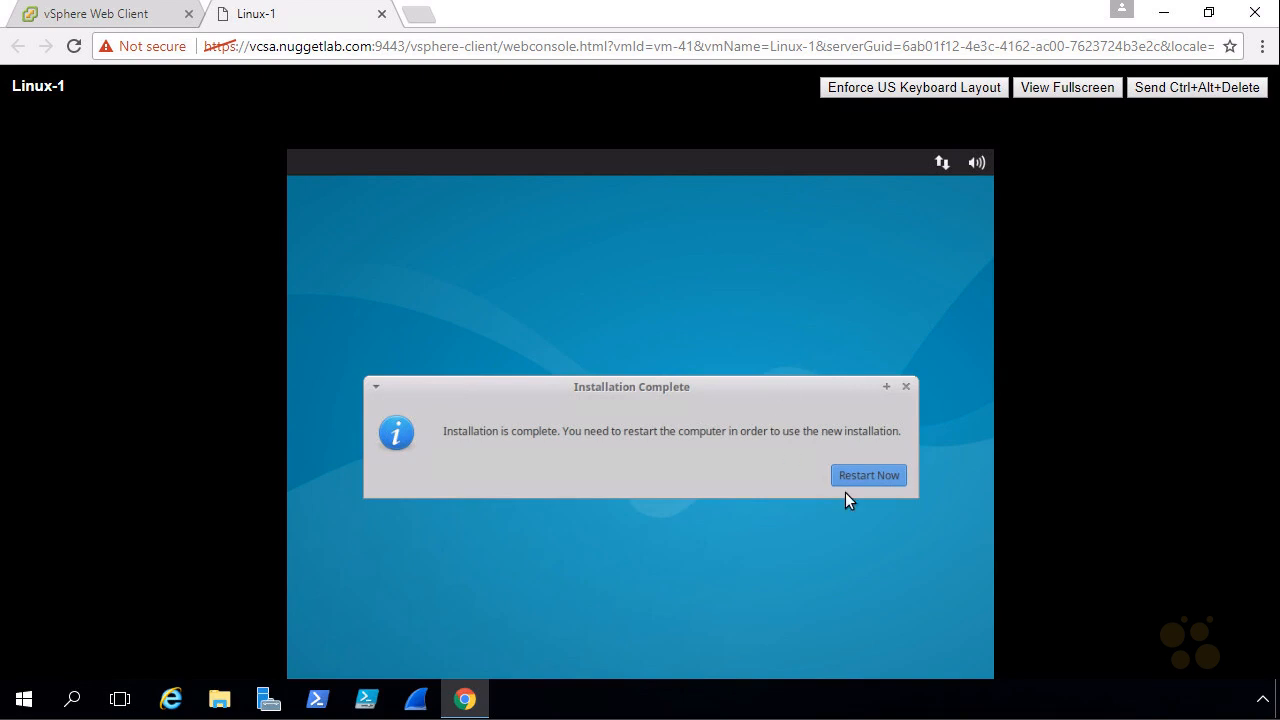
- Restart the virtual machine into the new Xubuntu installation, acknowledging the removal of the installation medium
click(874, 477)
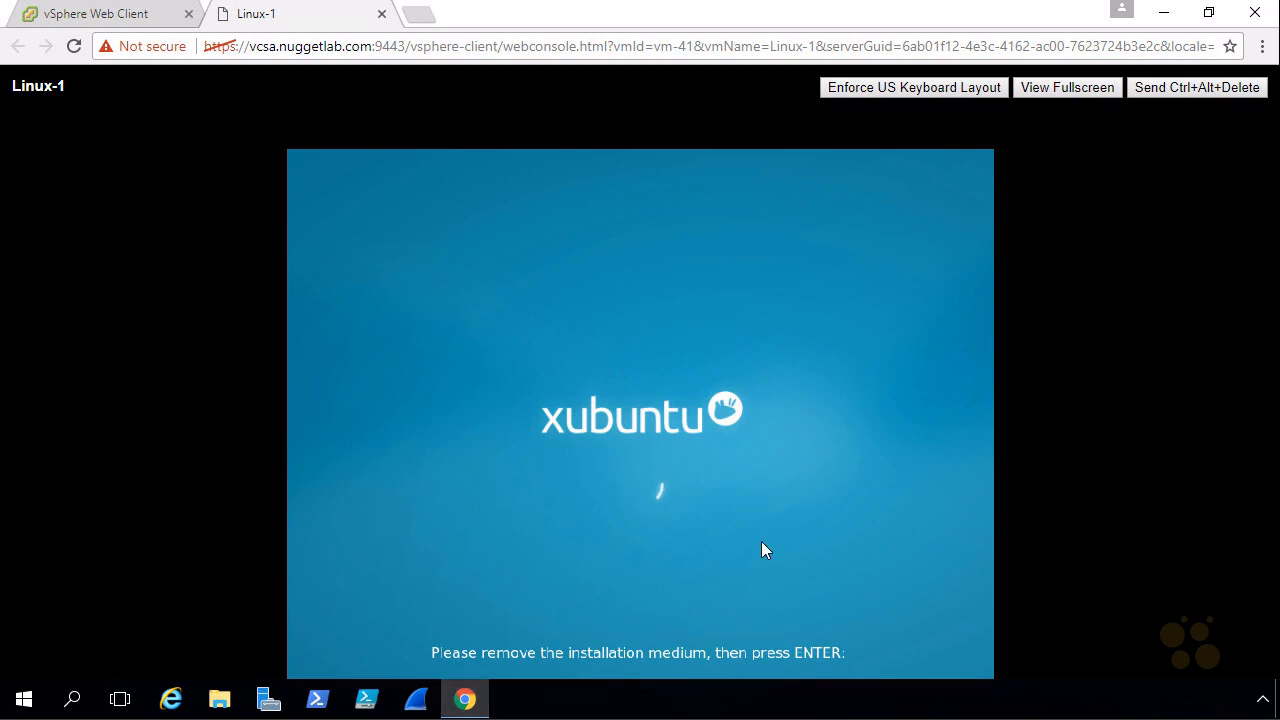
key(Return)
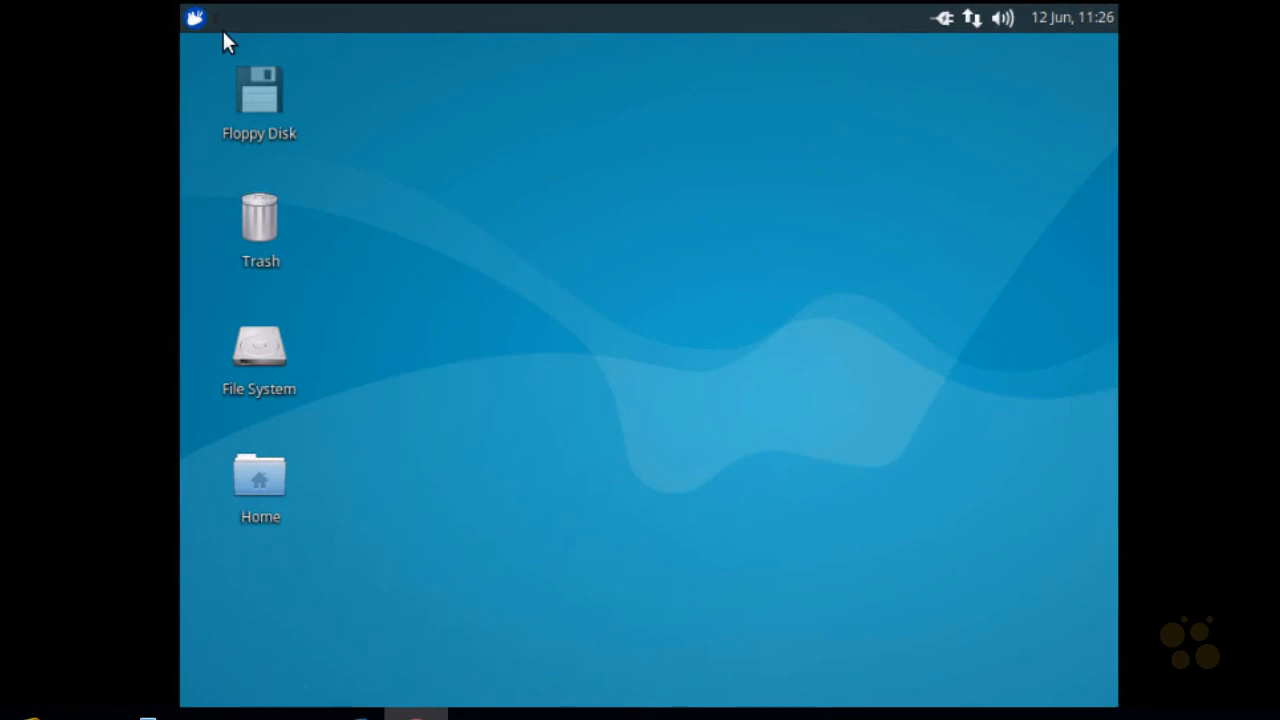
- Set the desktop wallpaper to the snowy mountain peak under the clouds in Xubuntu's Desktop settings
click(197, 19)
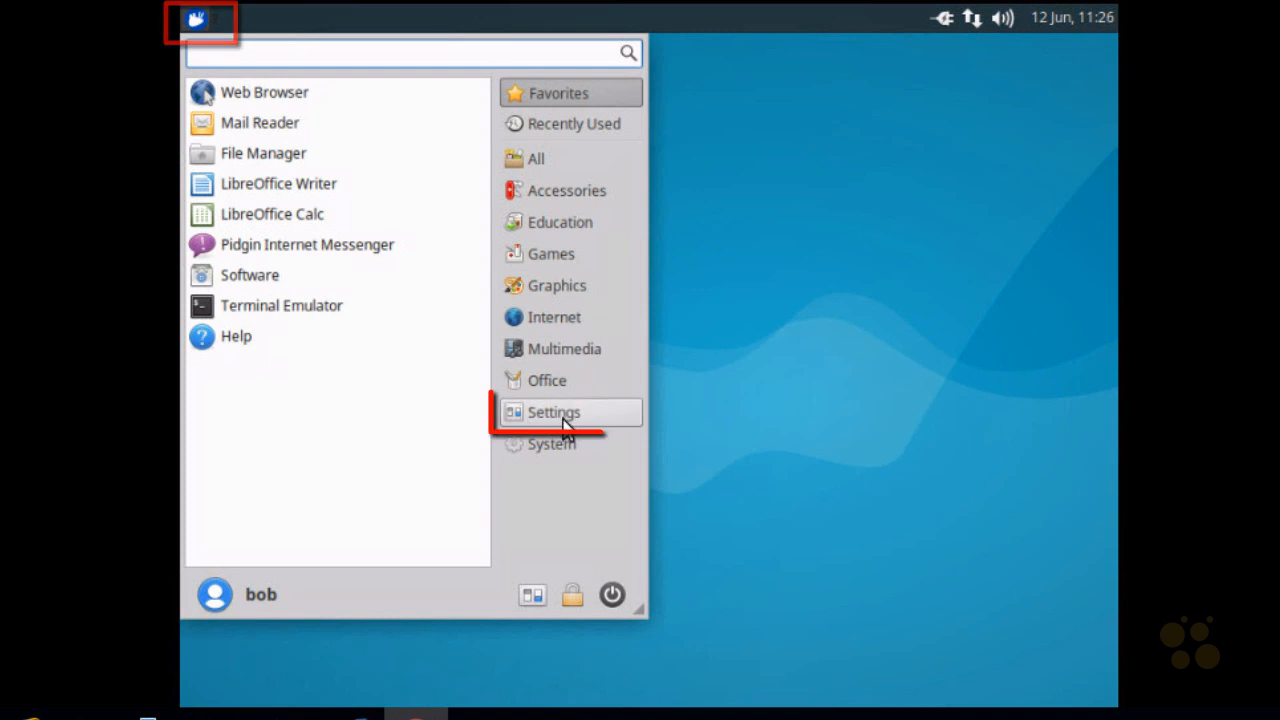
click(561, 414)
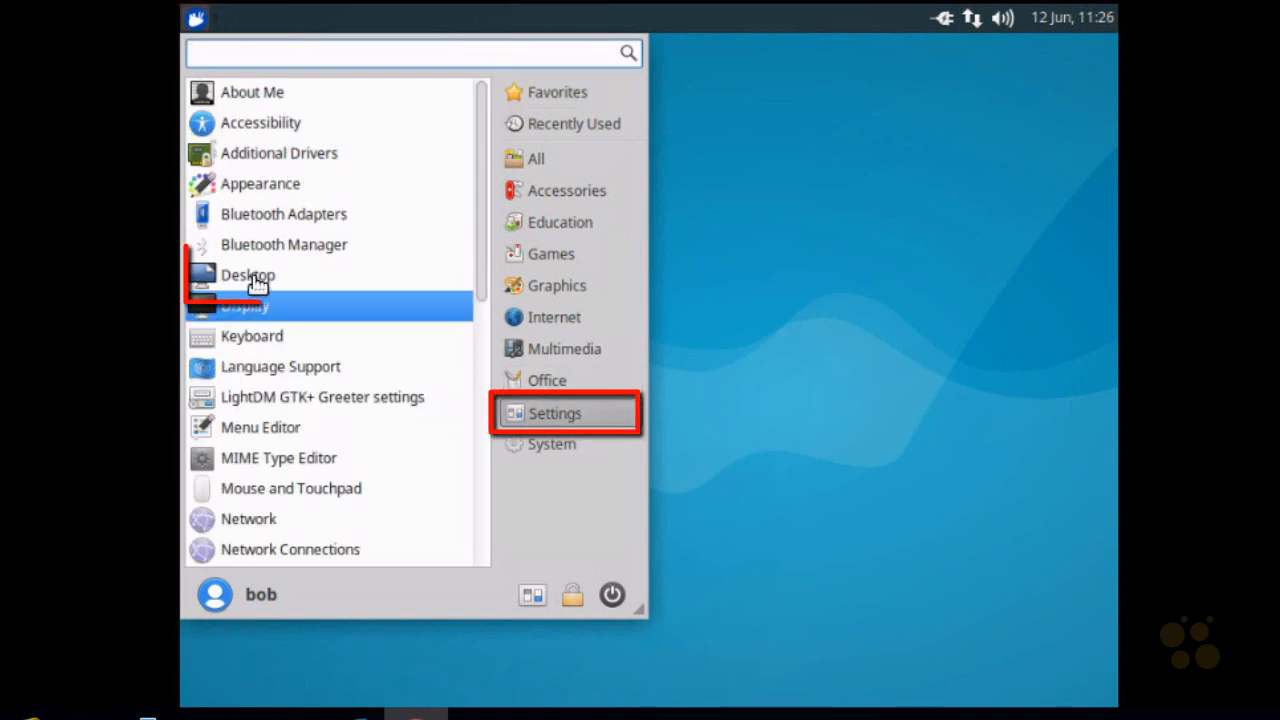
click(288, 282)
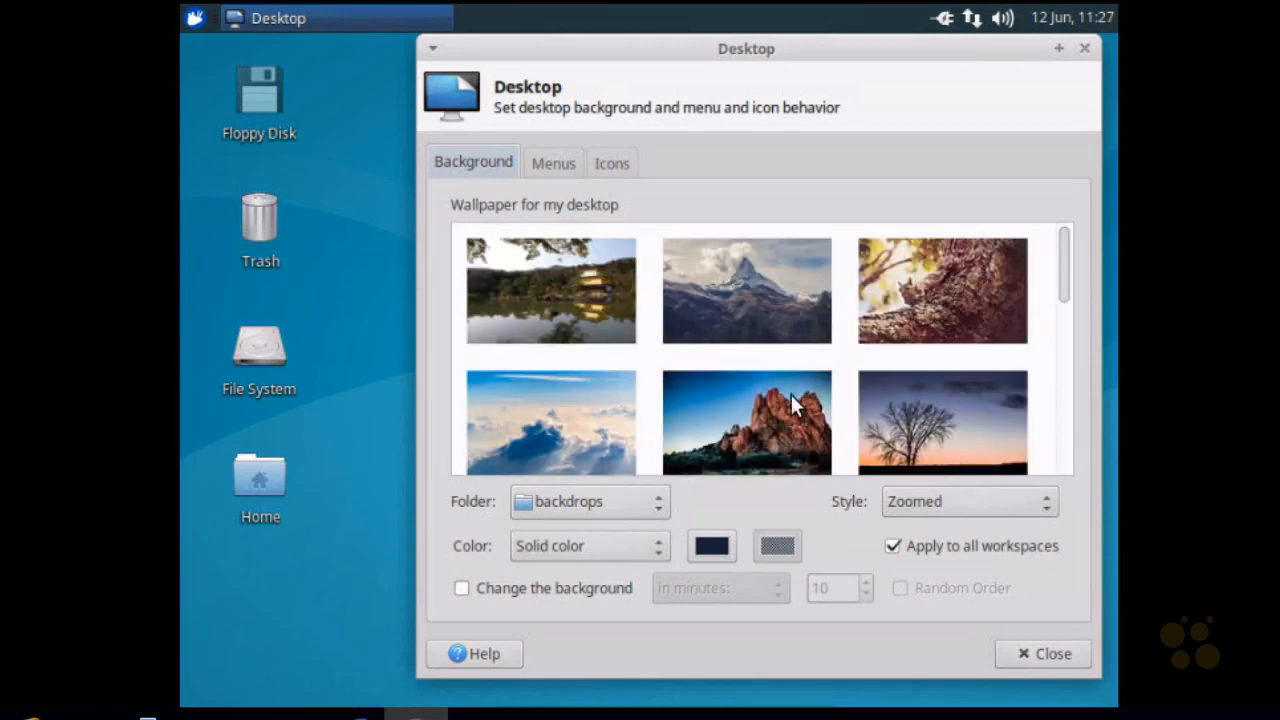
click(753, 286)
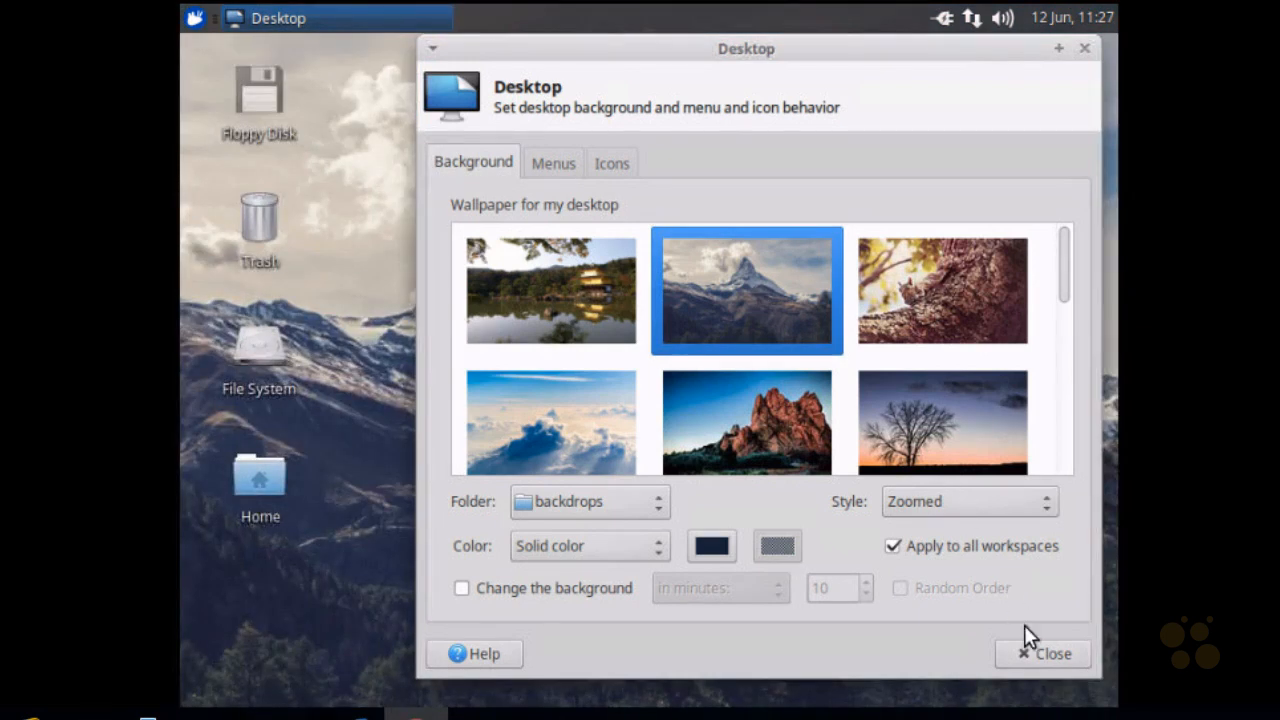
click(1037, 650)
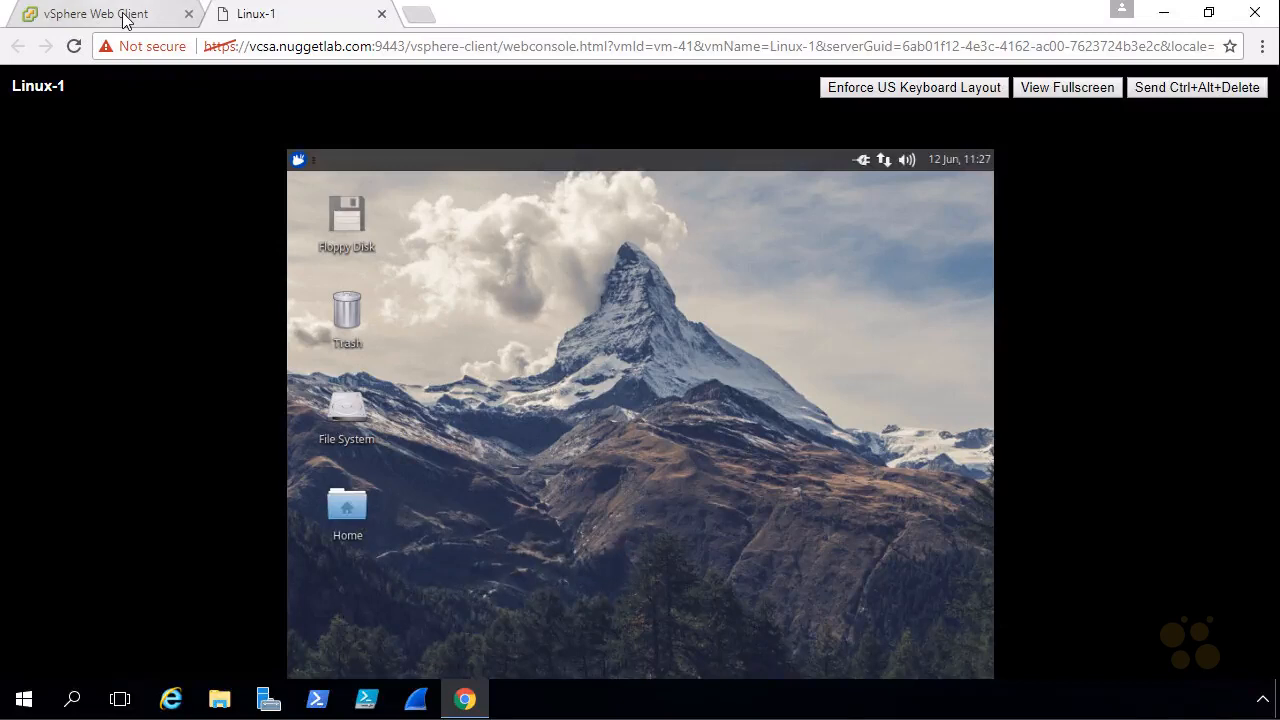
- Return to the vSphere Web Client and mount the VMware Tools disk image on Linux-1's virtual CD/DVD drive
click(126, 18)
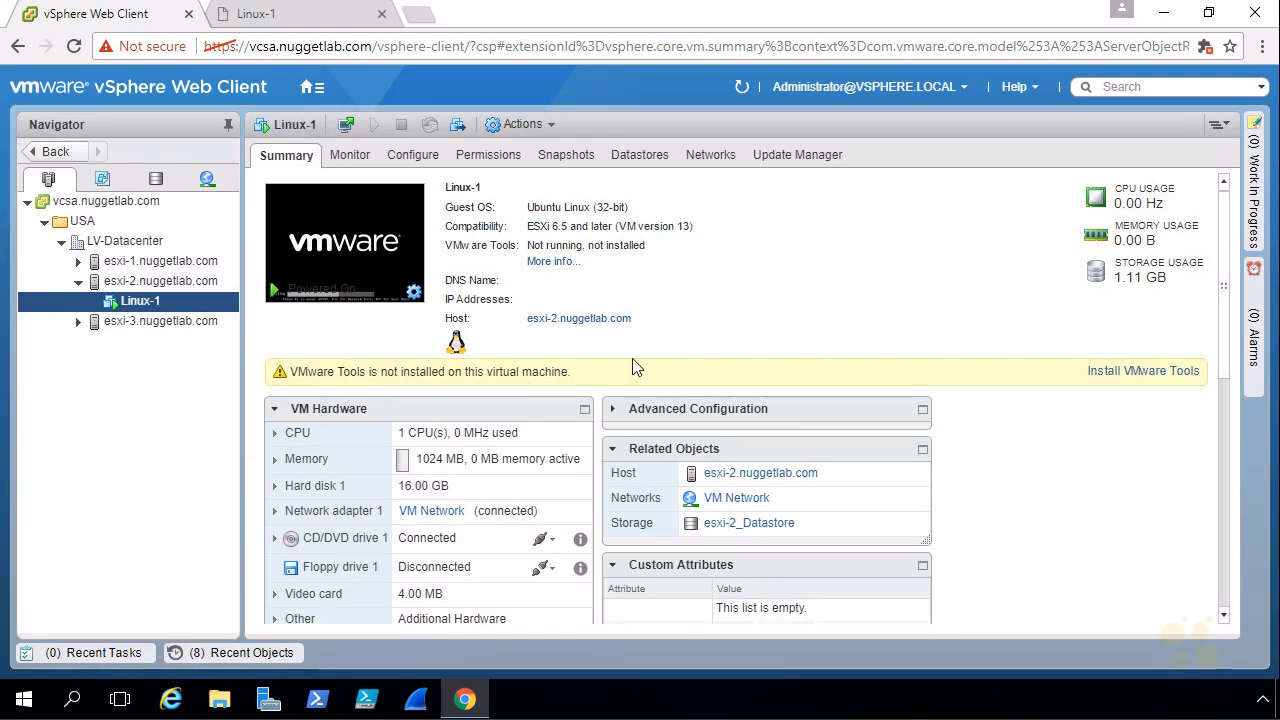
click(1141, 374)
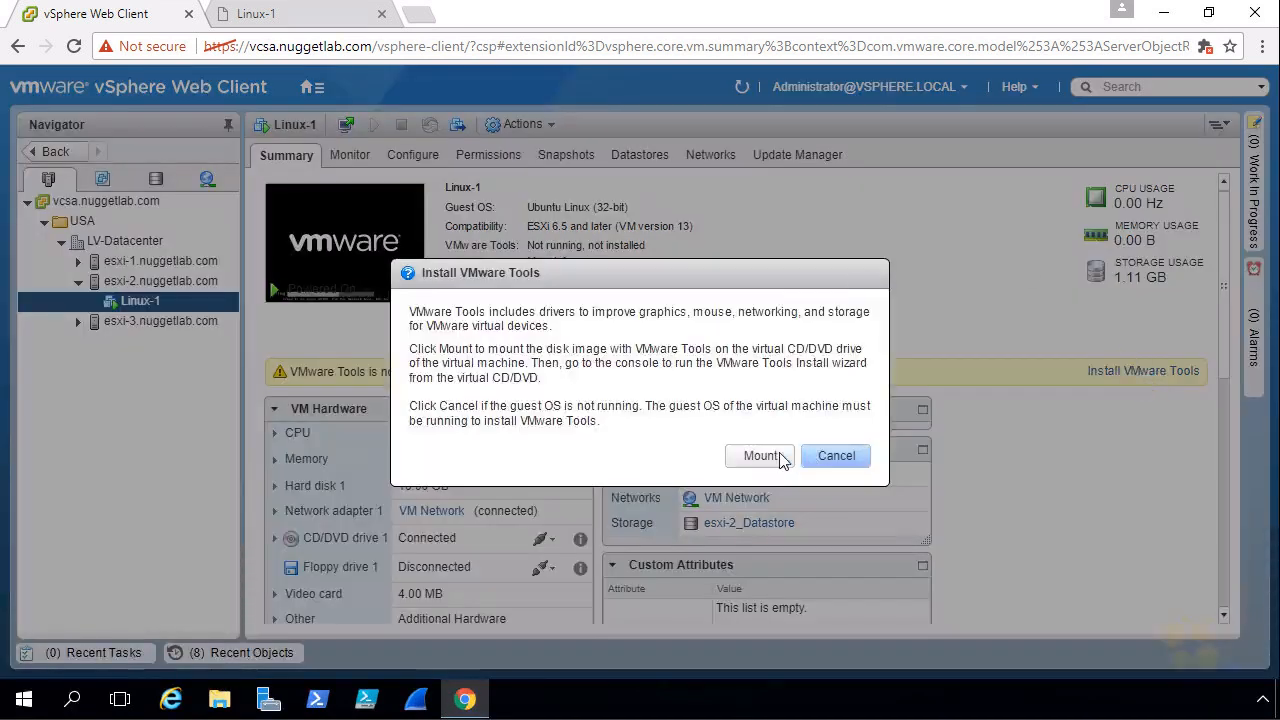
click(775, 456)
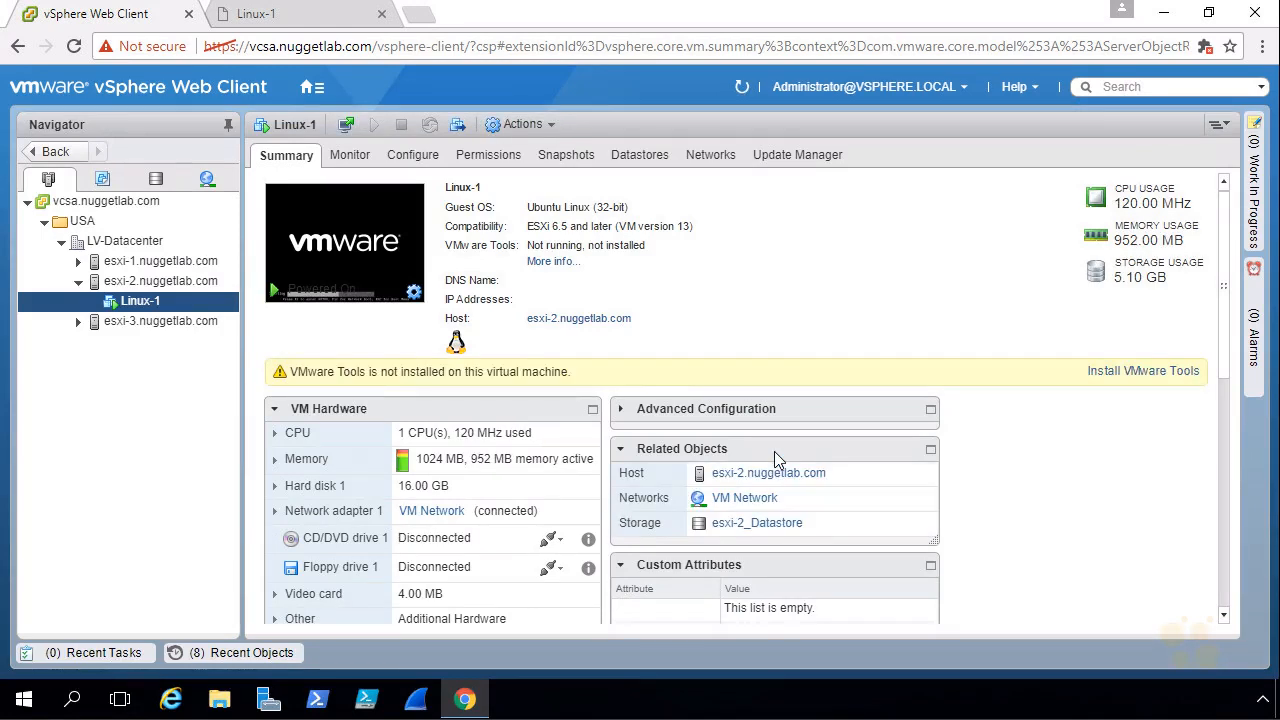
- In Linux-1's console, extract all files of VMwareTools-10.1.0-4449150.tar.gz from the VMware Tools disc to the Desktop, and minimize the file manager
click(322, 25)
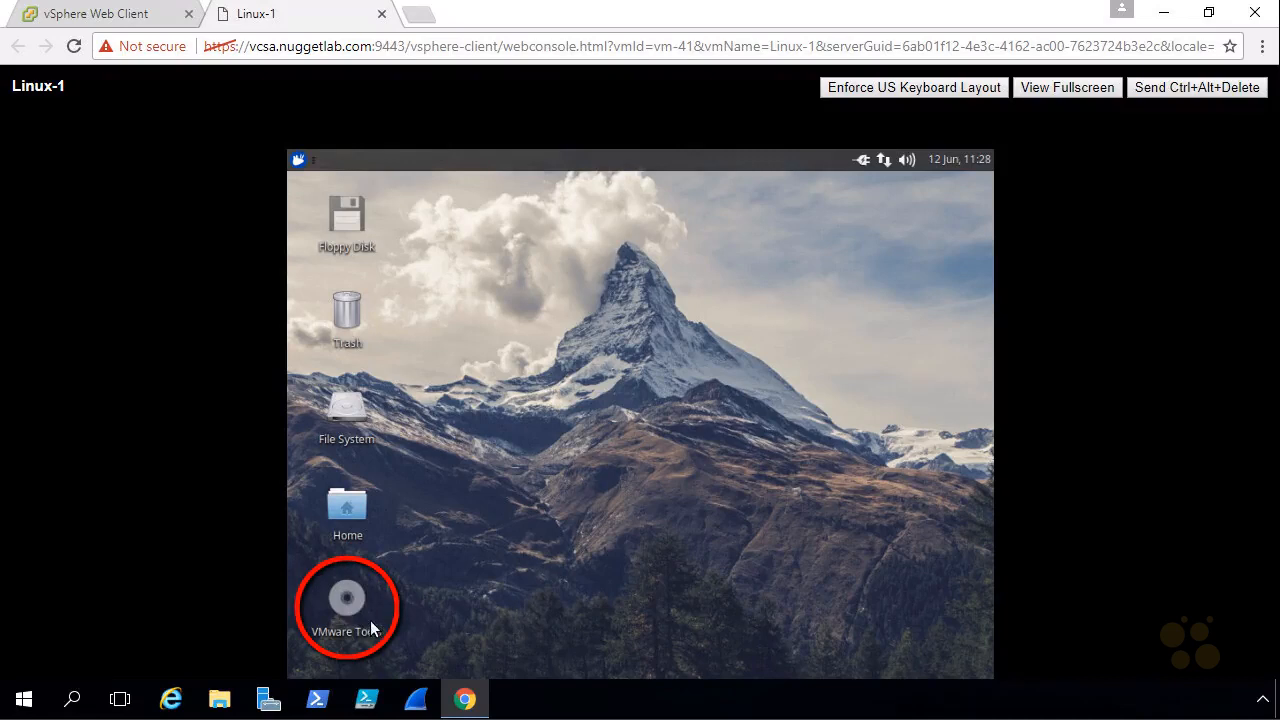
double_click(345, 600)
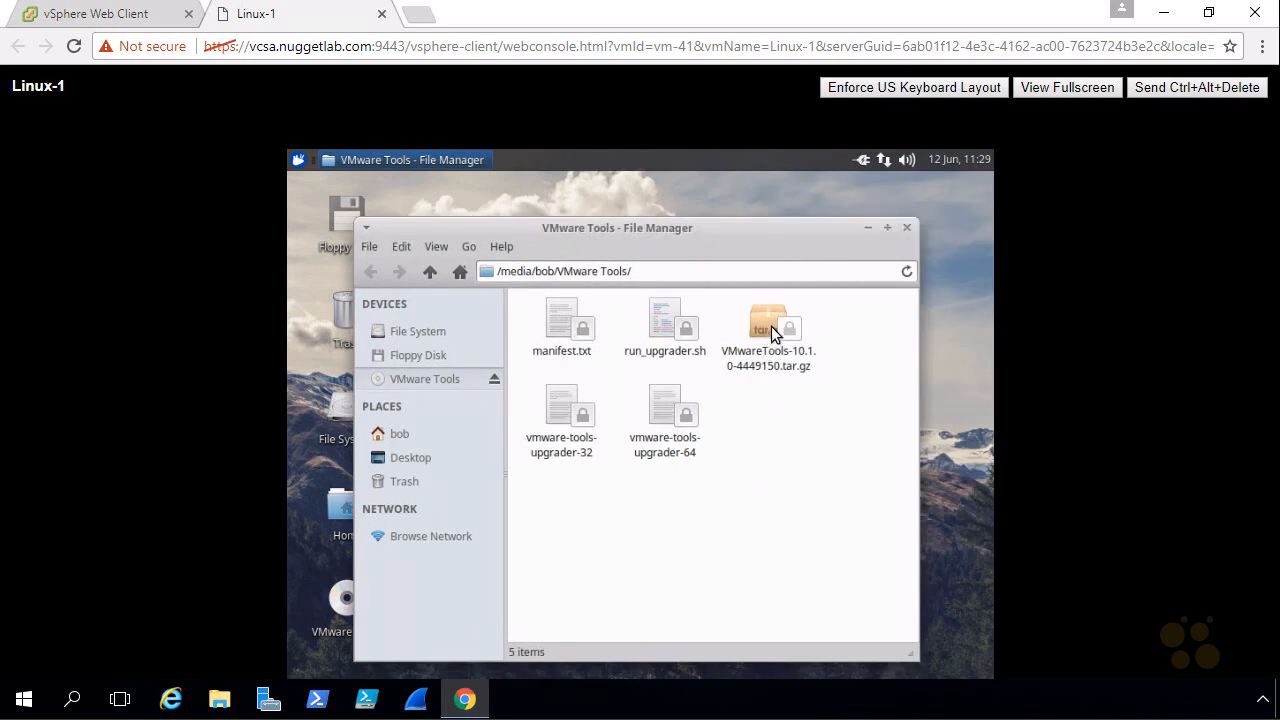
right_click(769, 327)
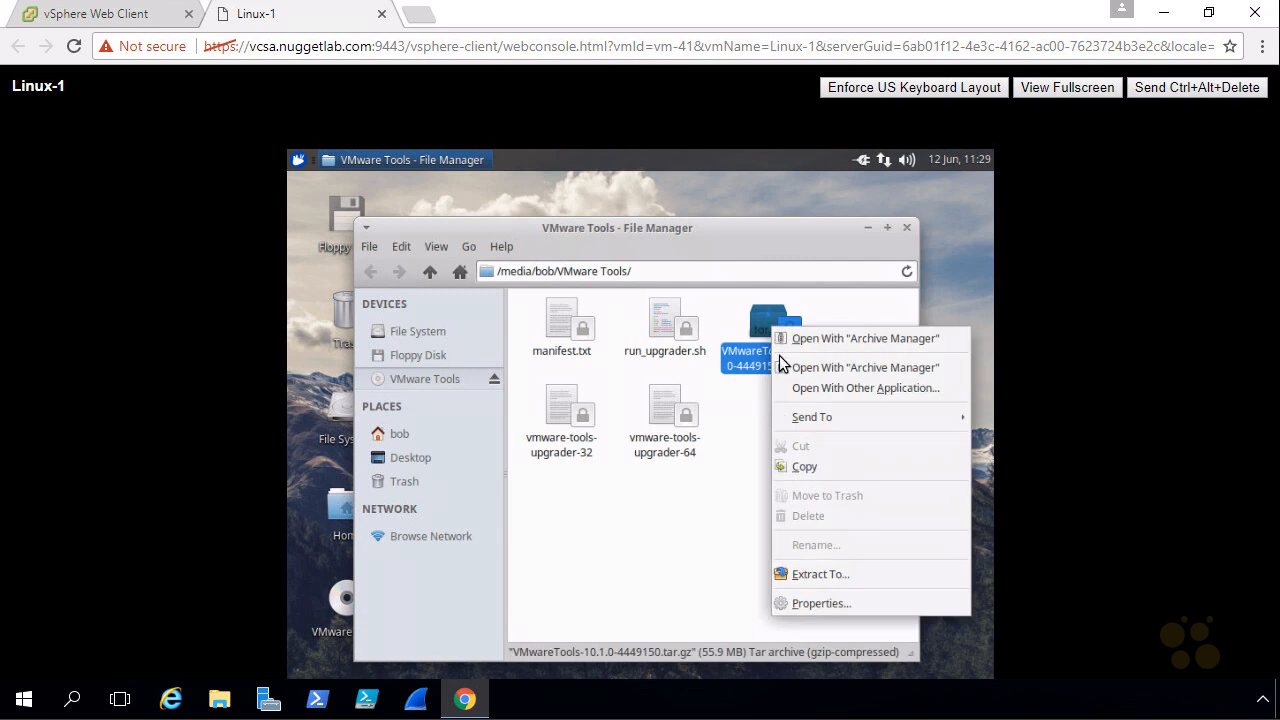
click(828, 575)
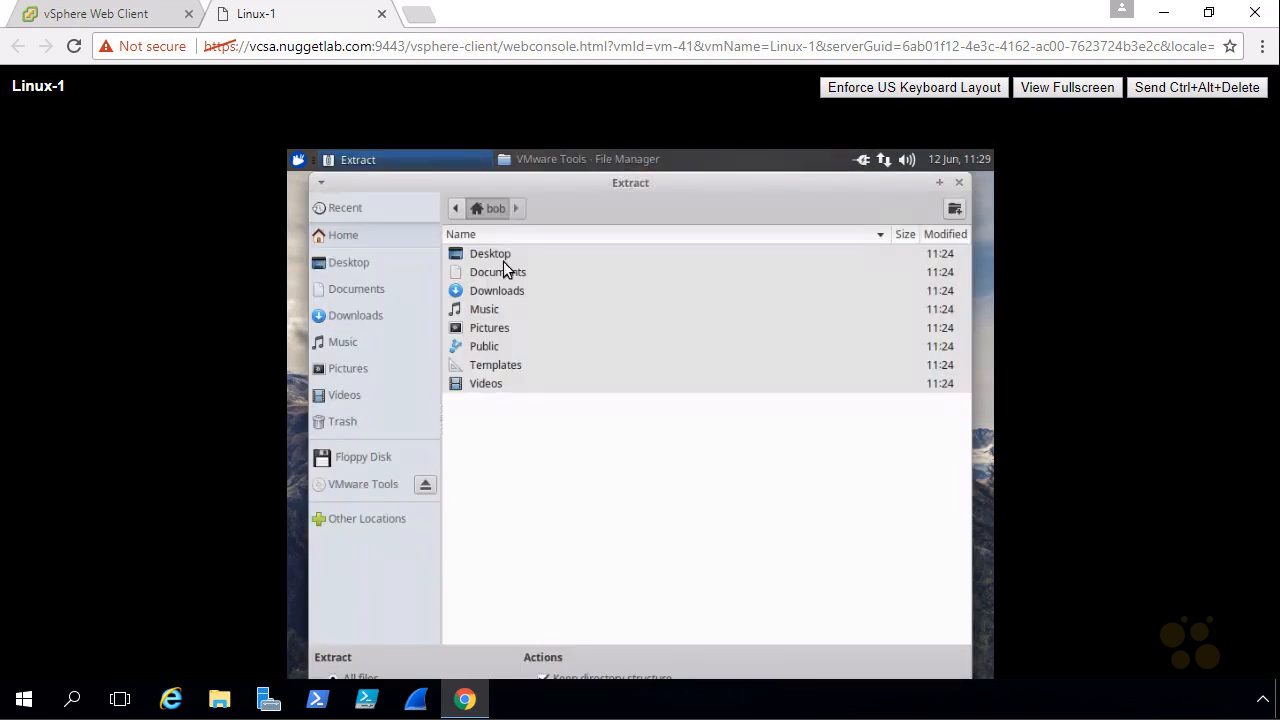
double_click(494, 253)
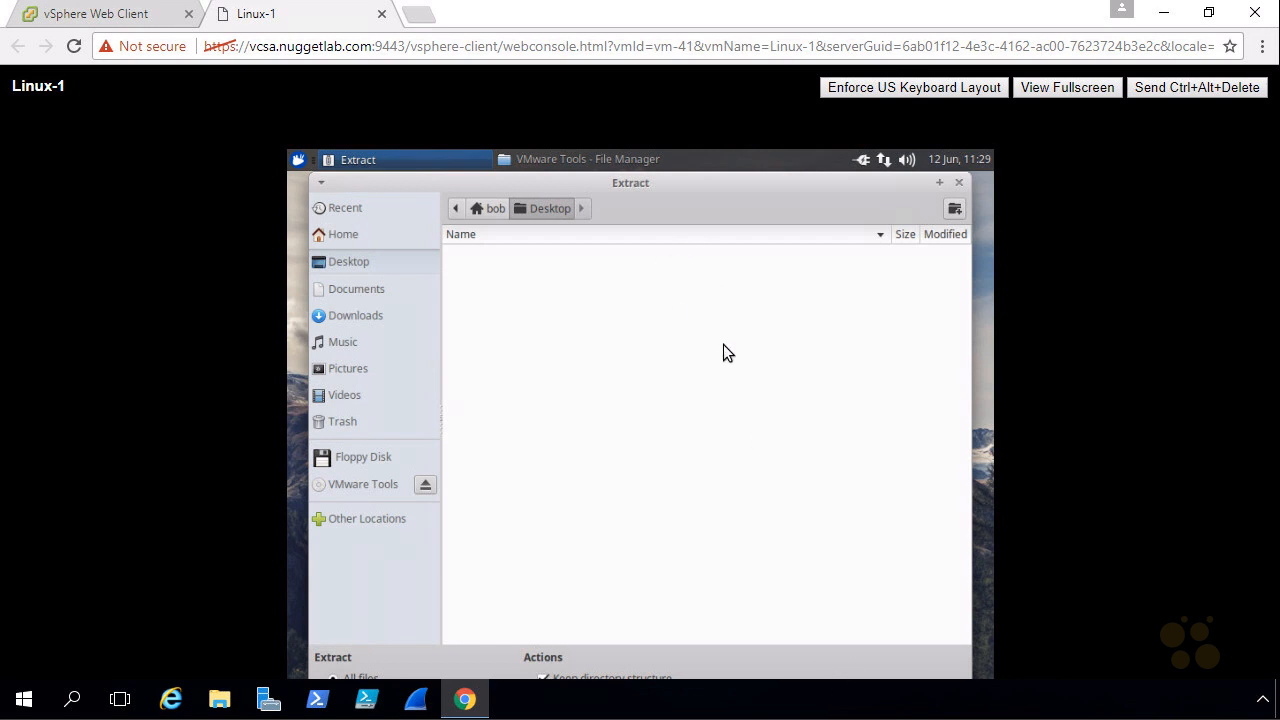
click(939, 183)
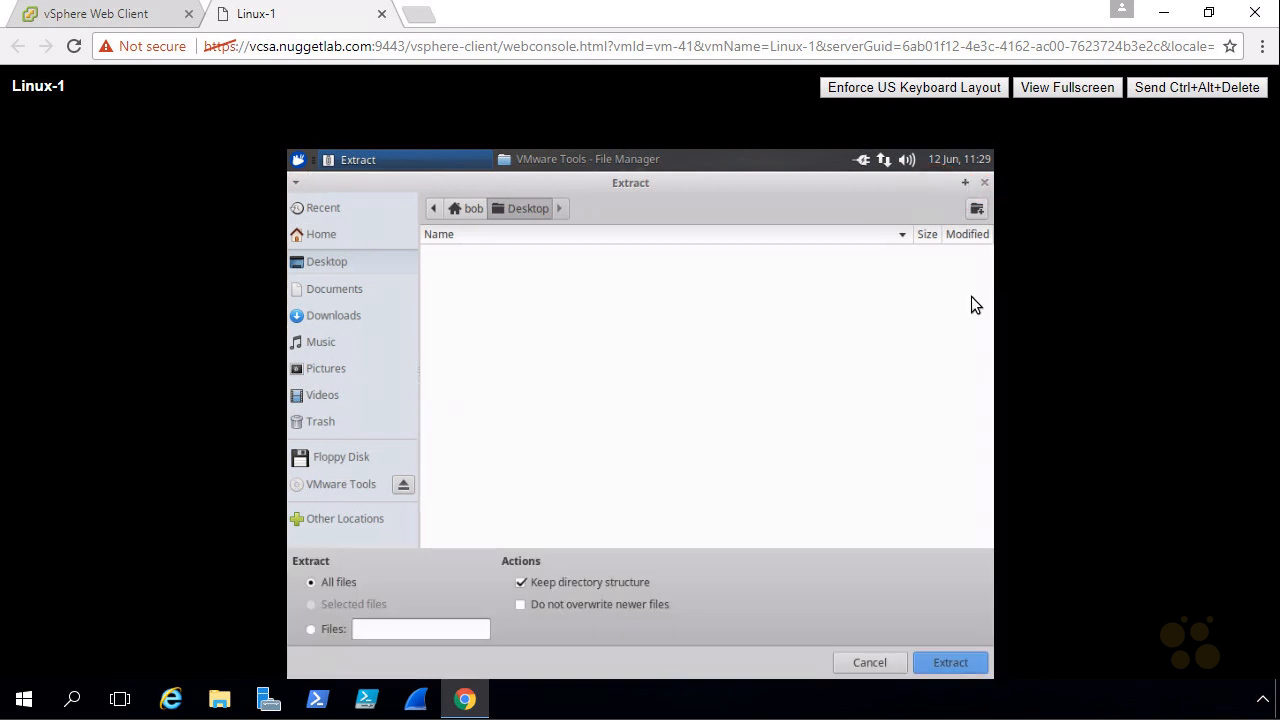
click(951, 660)
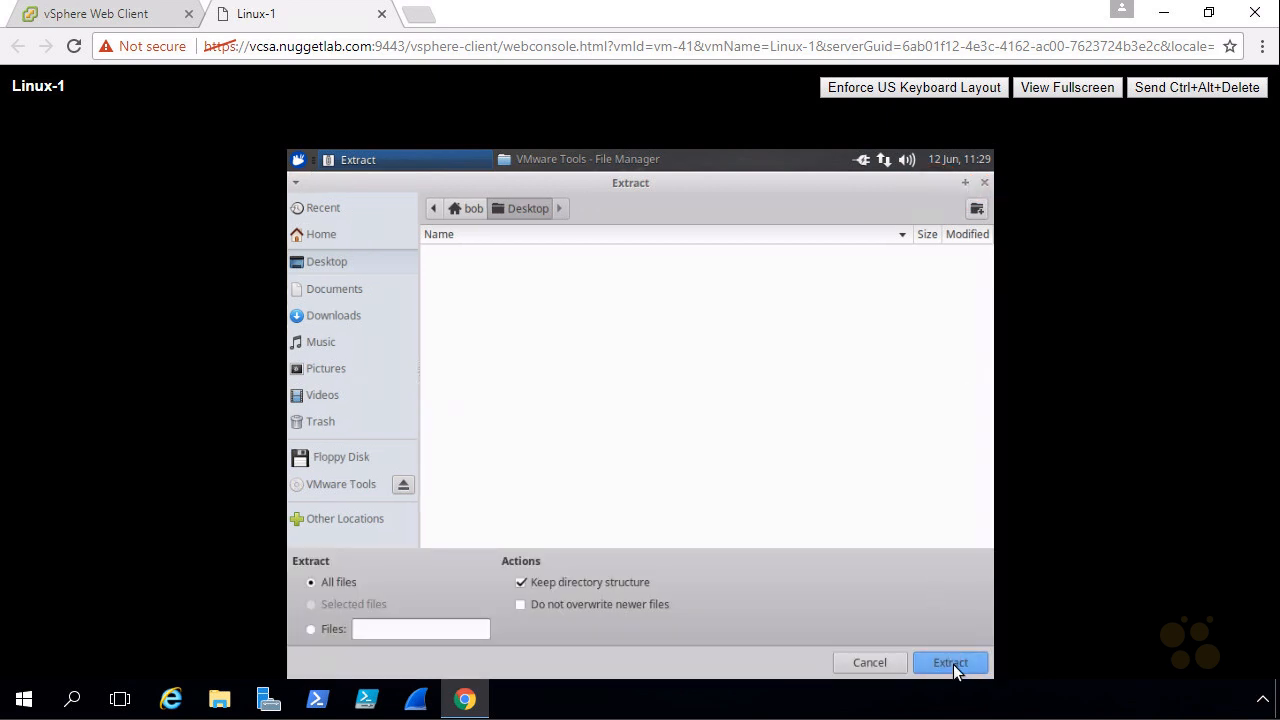
click(952, 663)
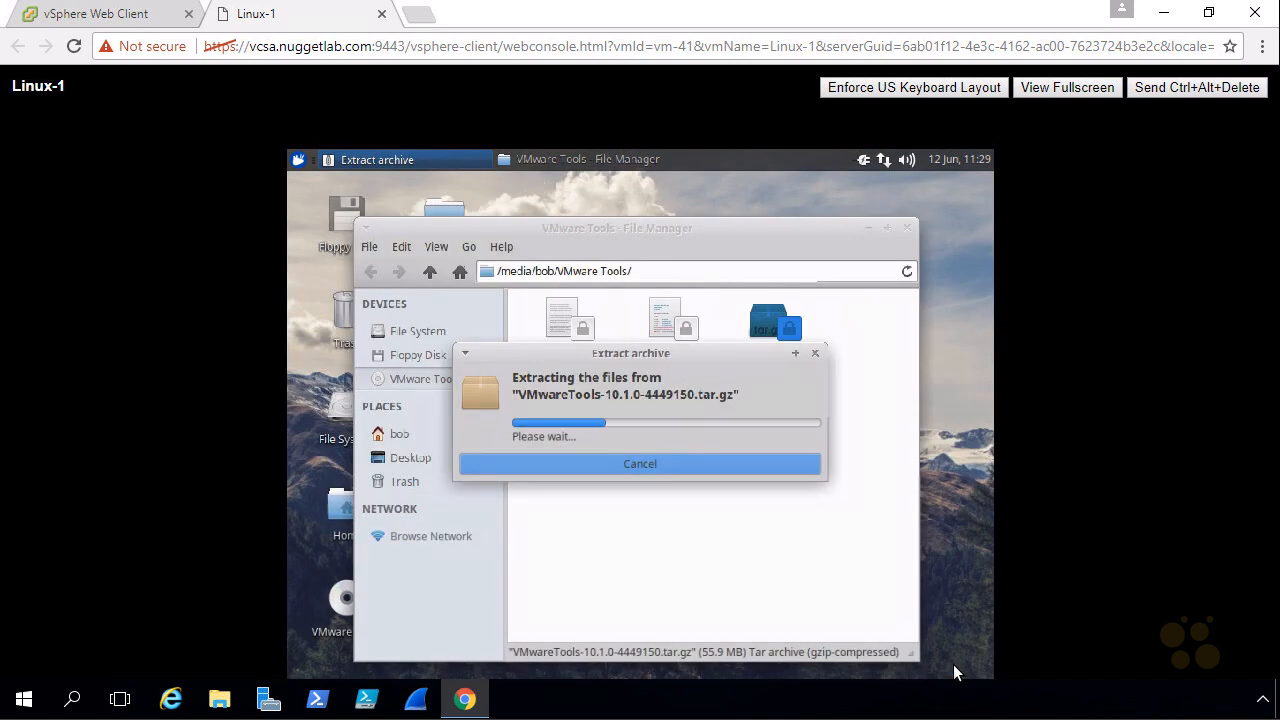
click(867, 230)
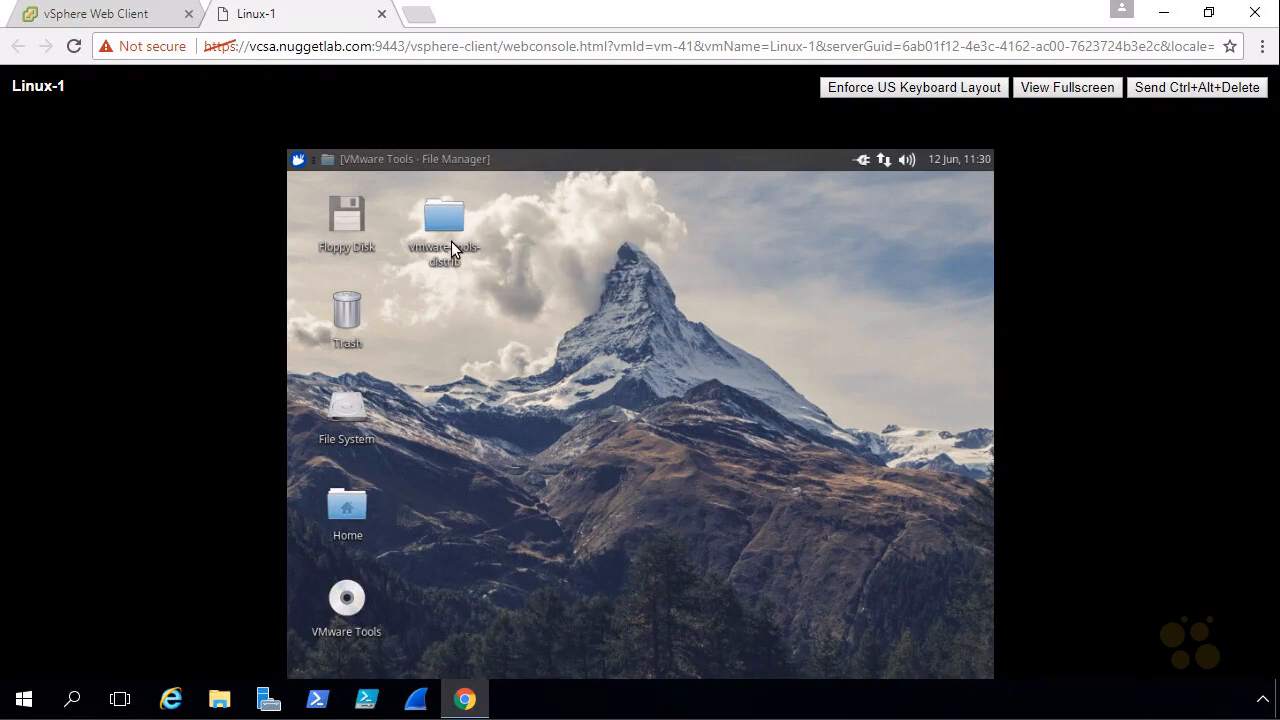
- Open the Terminal Emulator in the guest and set its font size to 12 in the terminal preferences
click(297, 160)
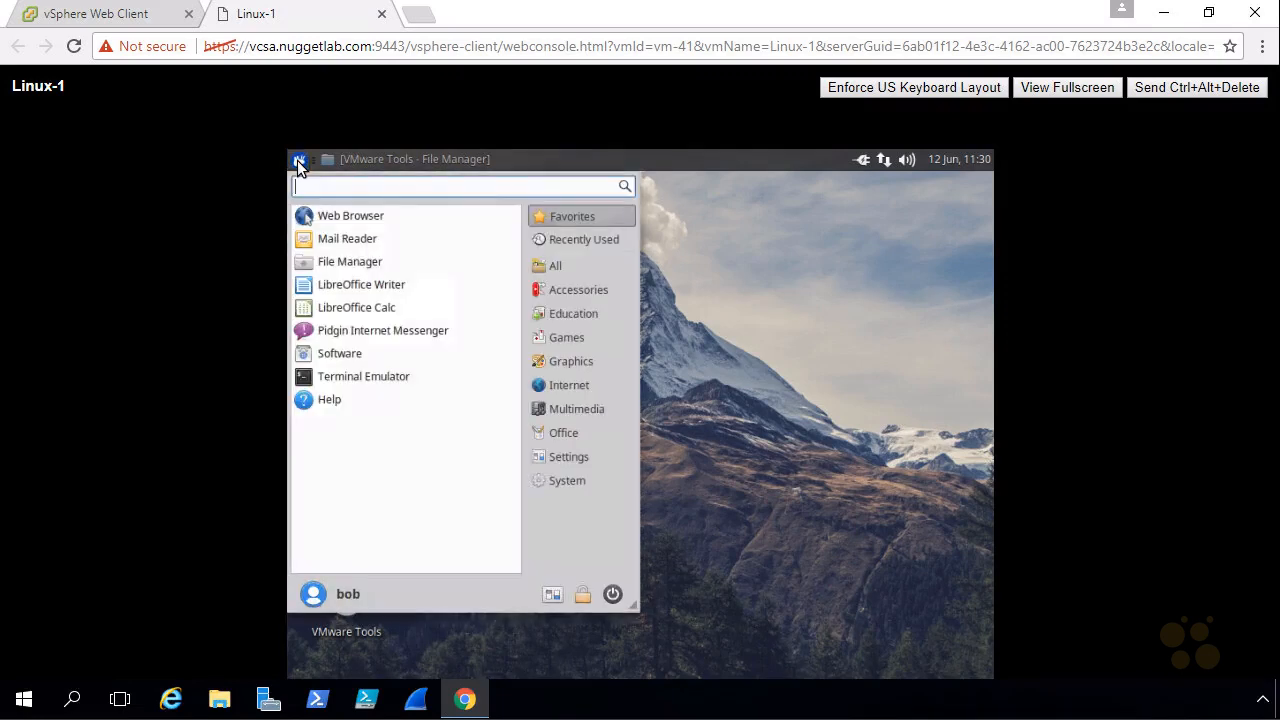
click(371, 379)
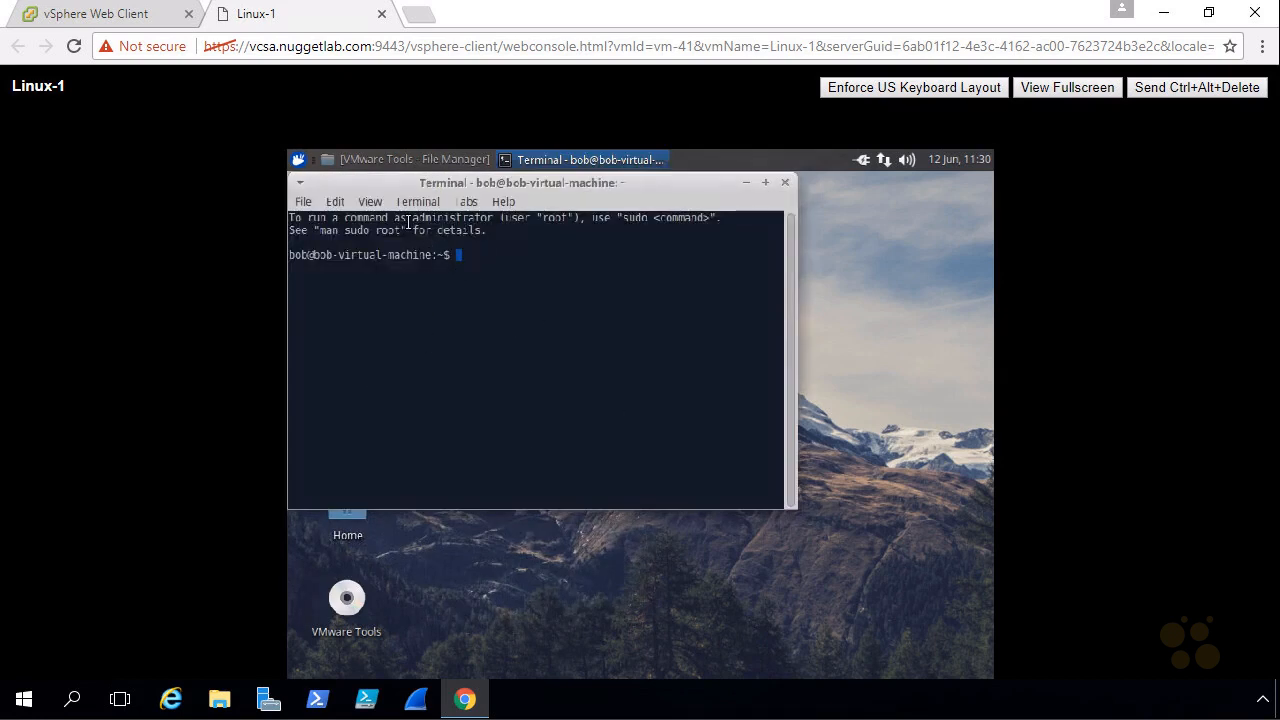
click(335, 201)
click(361, 324)
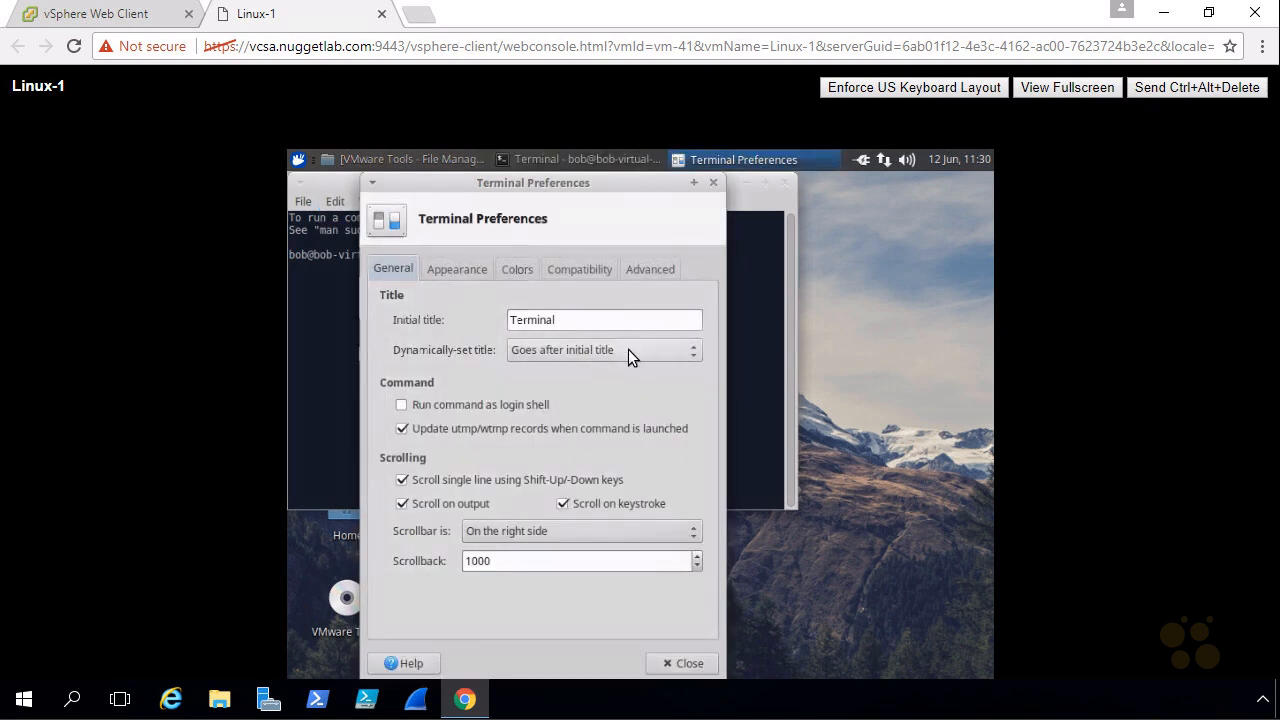
click(458, 272)
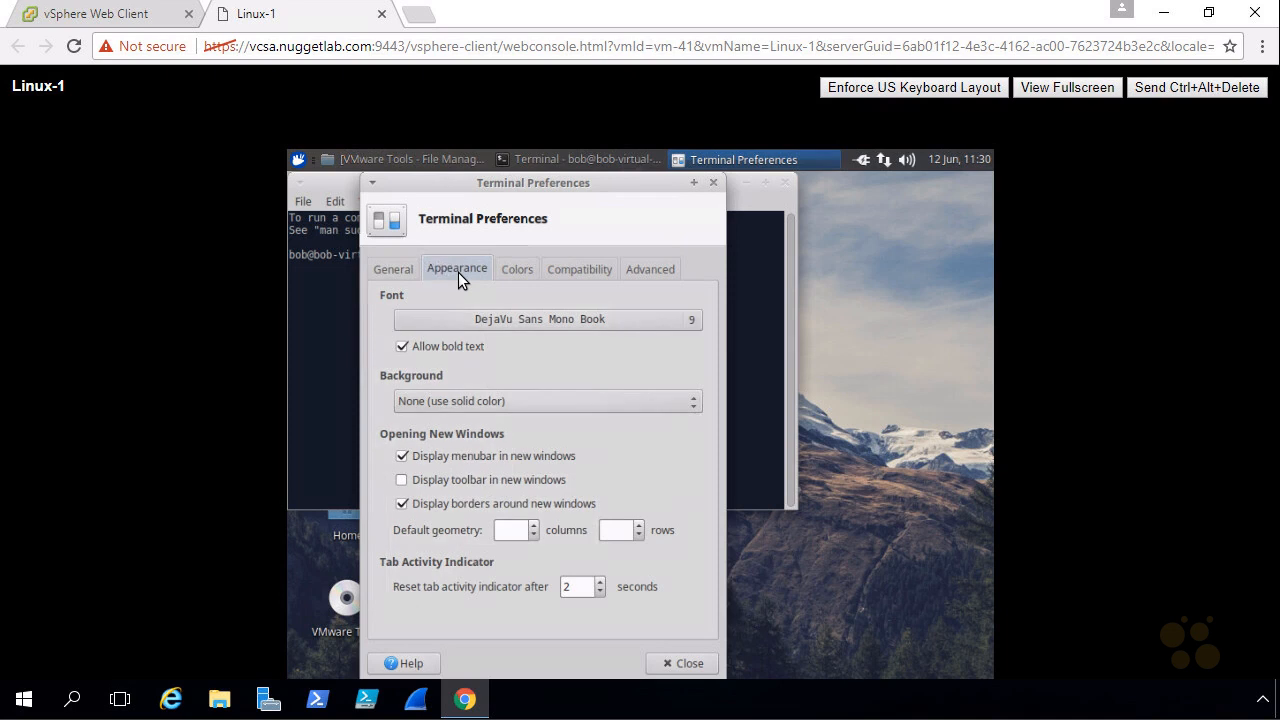
click(664, 320)
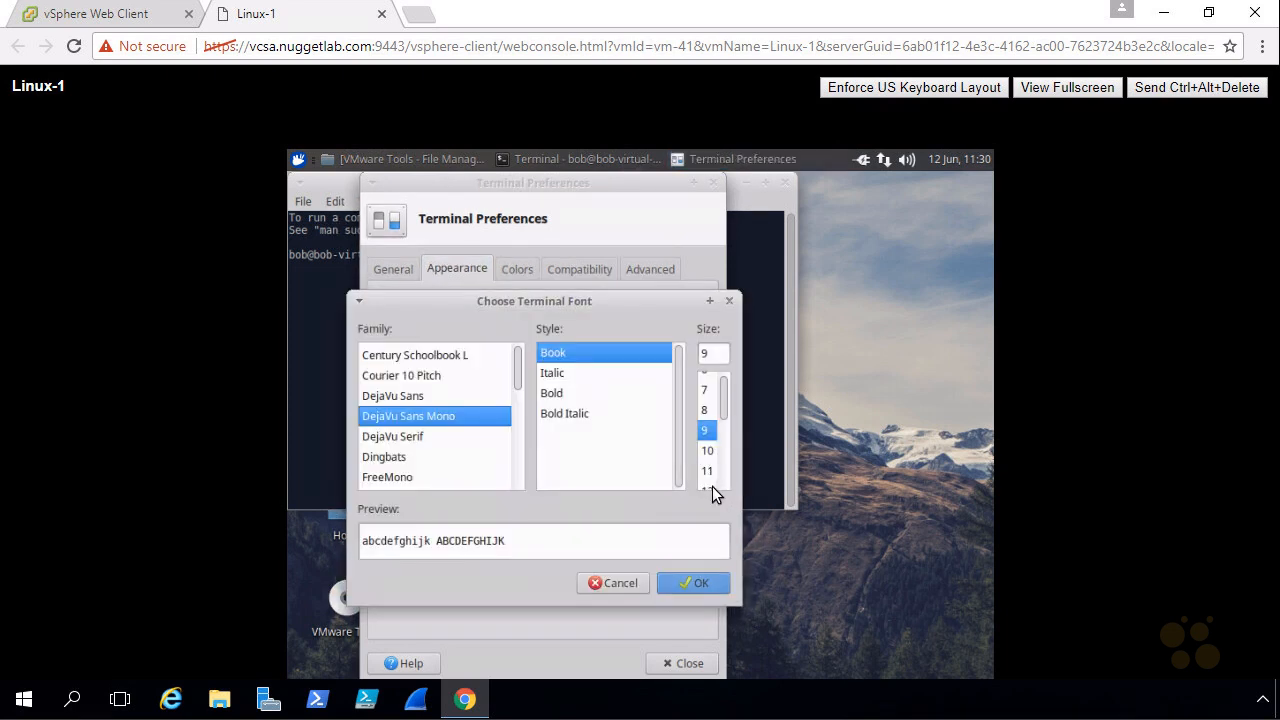
click(709, 487)
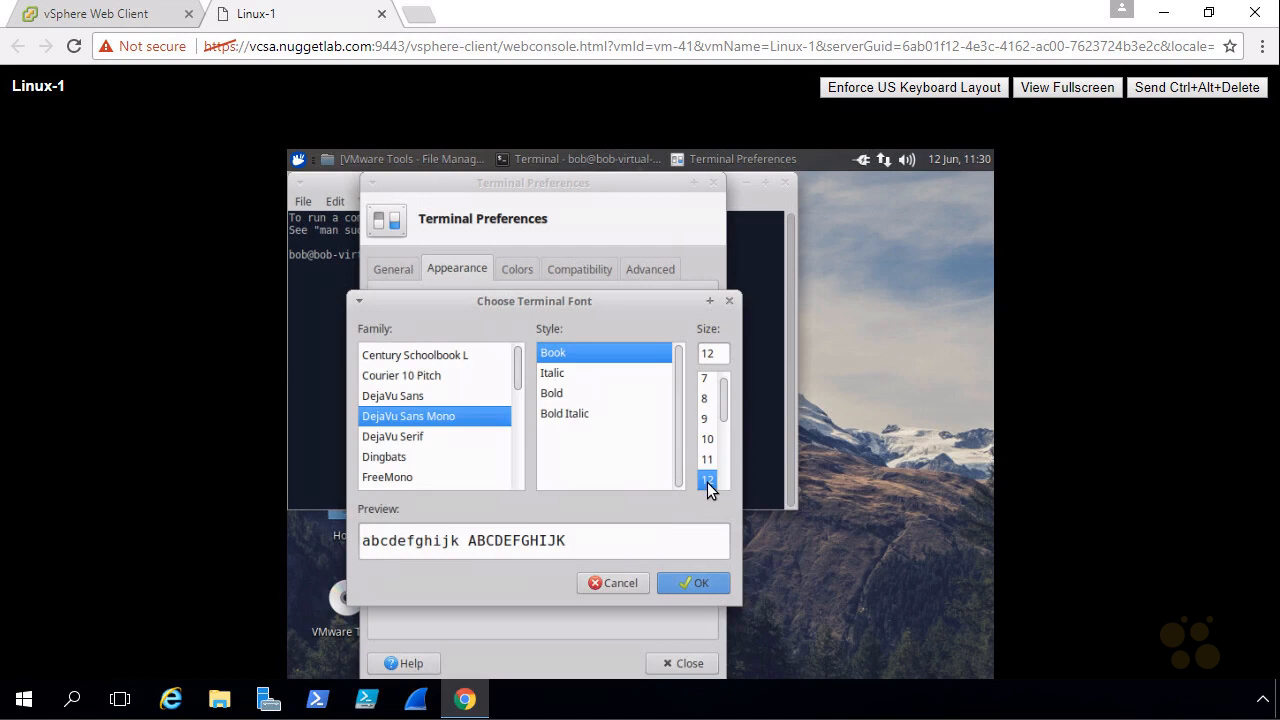
click(700, 584)
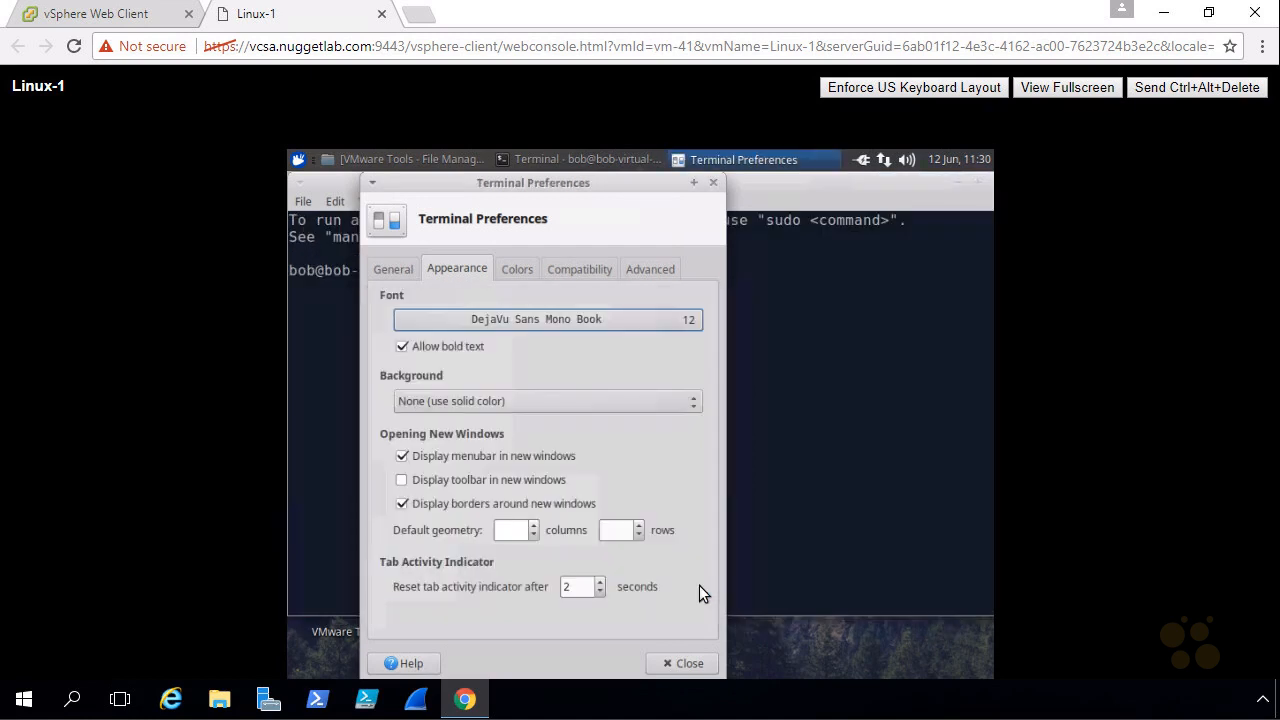
click(689, 661)
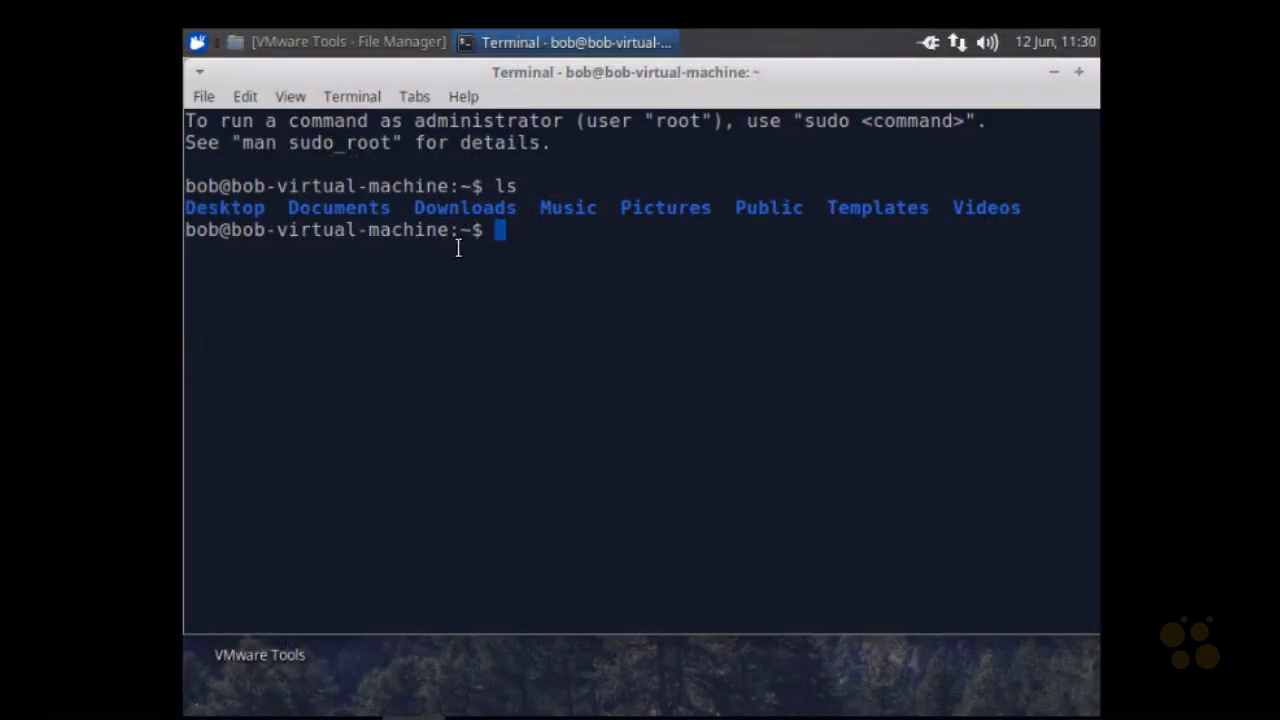
- Change to the Desktop directory in the terminal and list its contents
text(cd Des)
key(Tab)
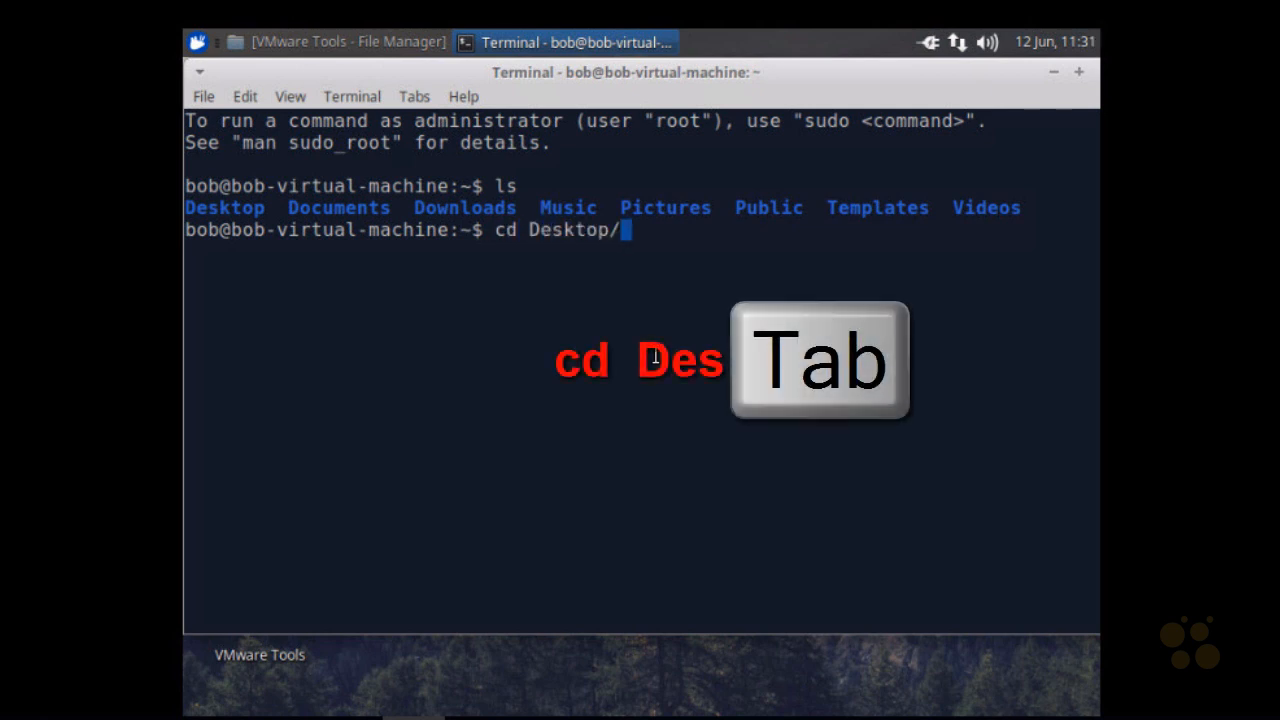
key(Return)
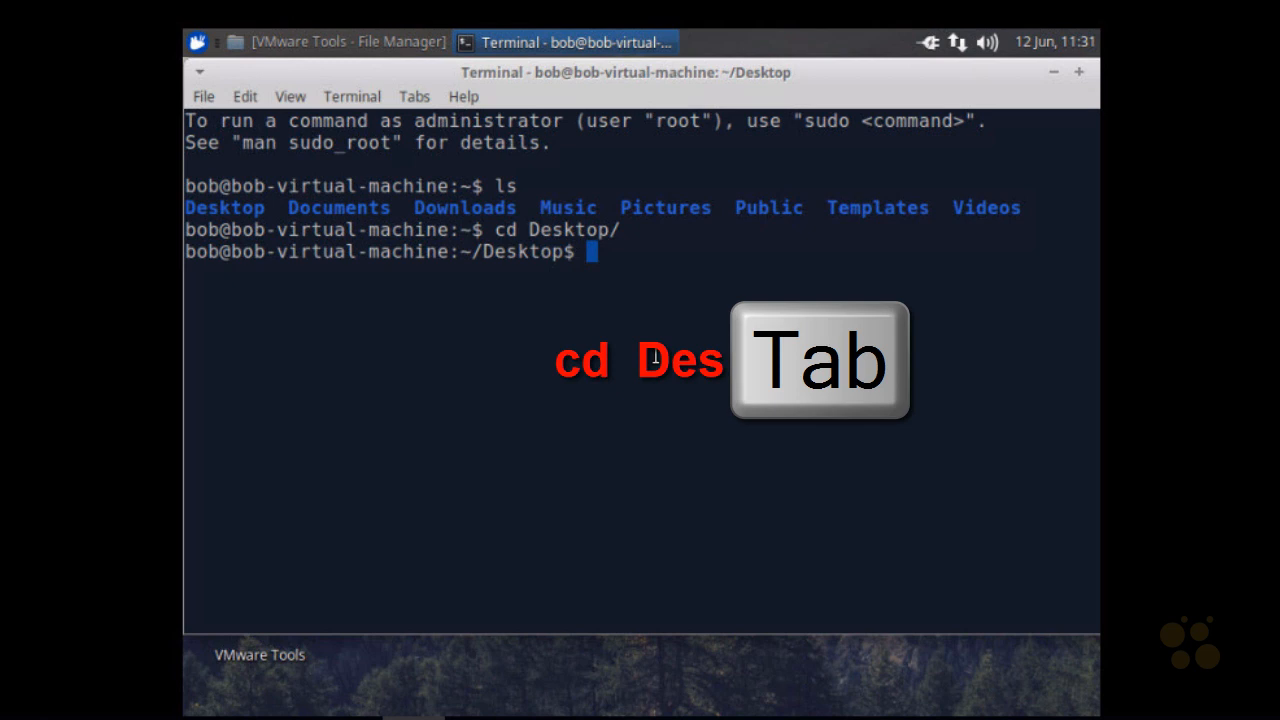
text(ls)
key(Return)
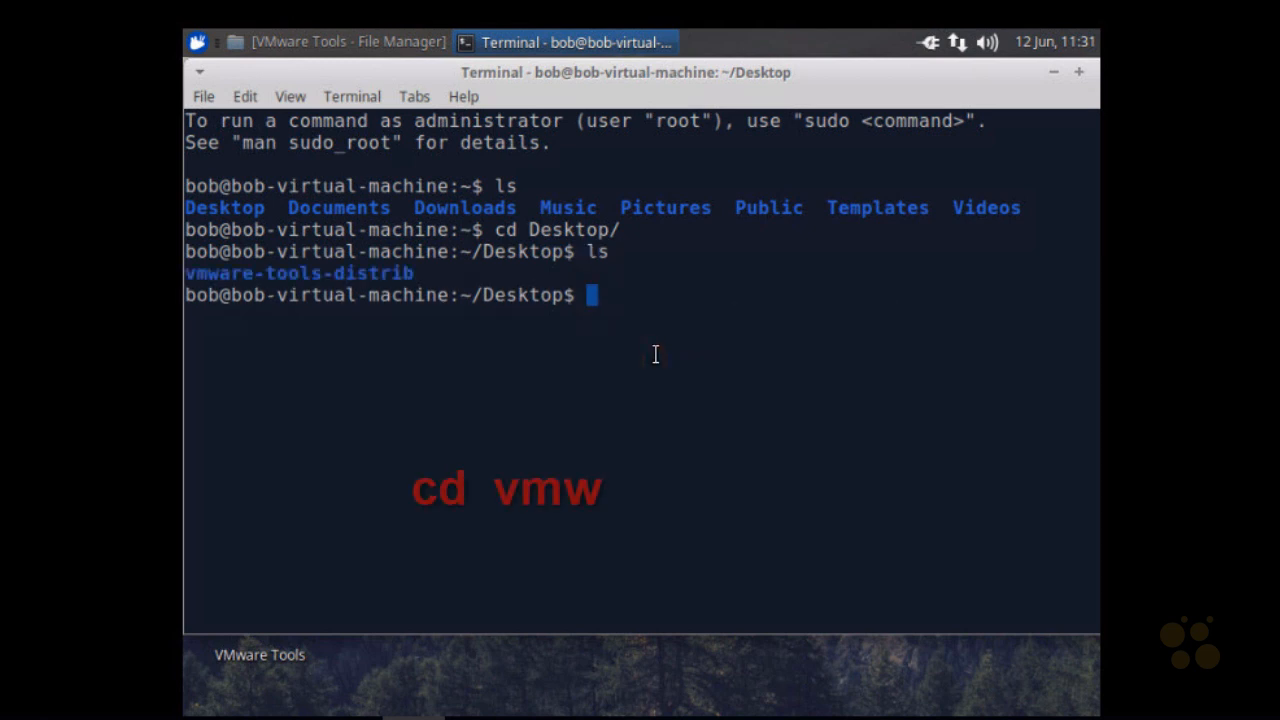
- Change into the vmware-tools-distrib directory, list its contents, and highlight the vmware-install.pl script
text(cd vmw)
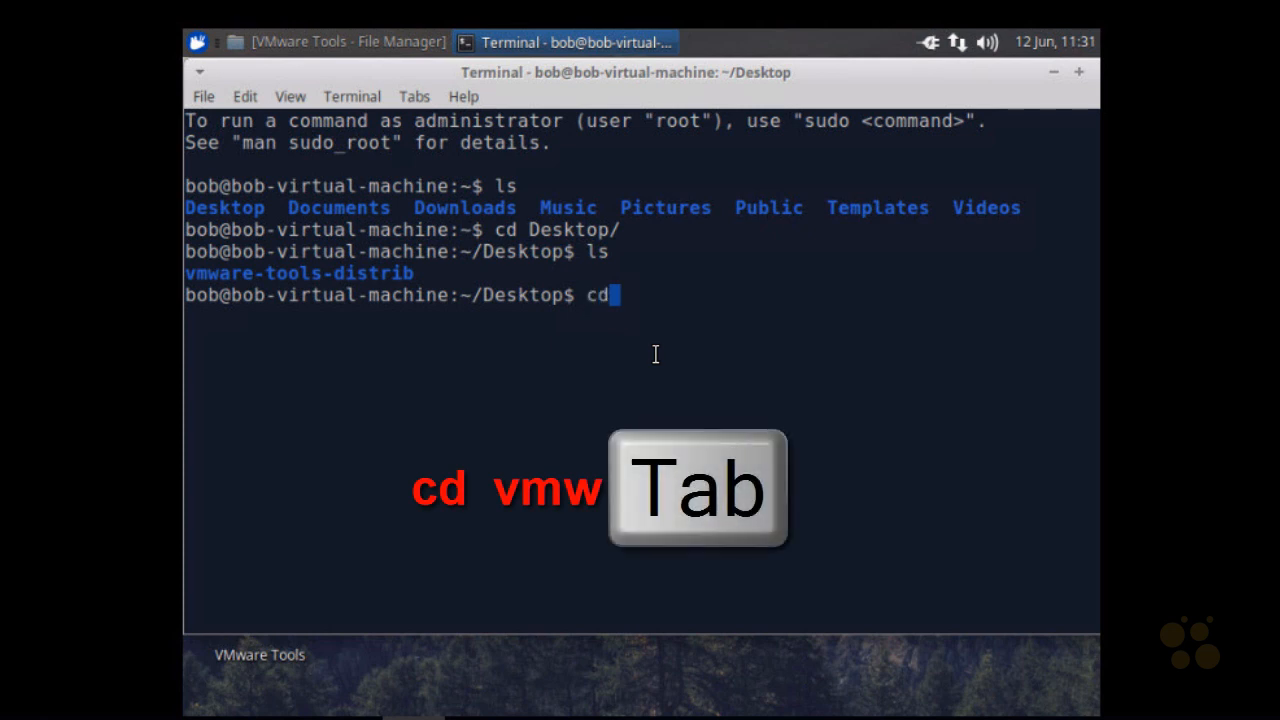
key(Tab)
key(Return)
text(ls)
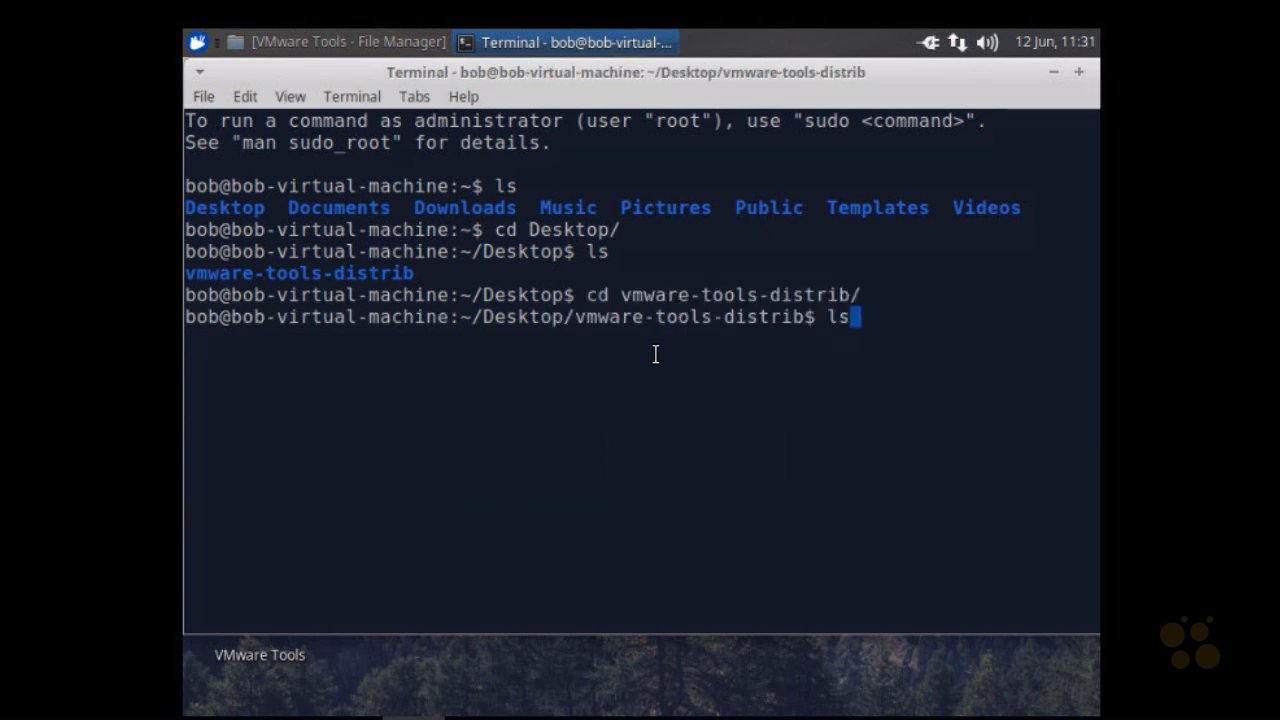
key(Return)
drag(921, 340, 1070, 341)
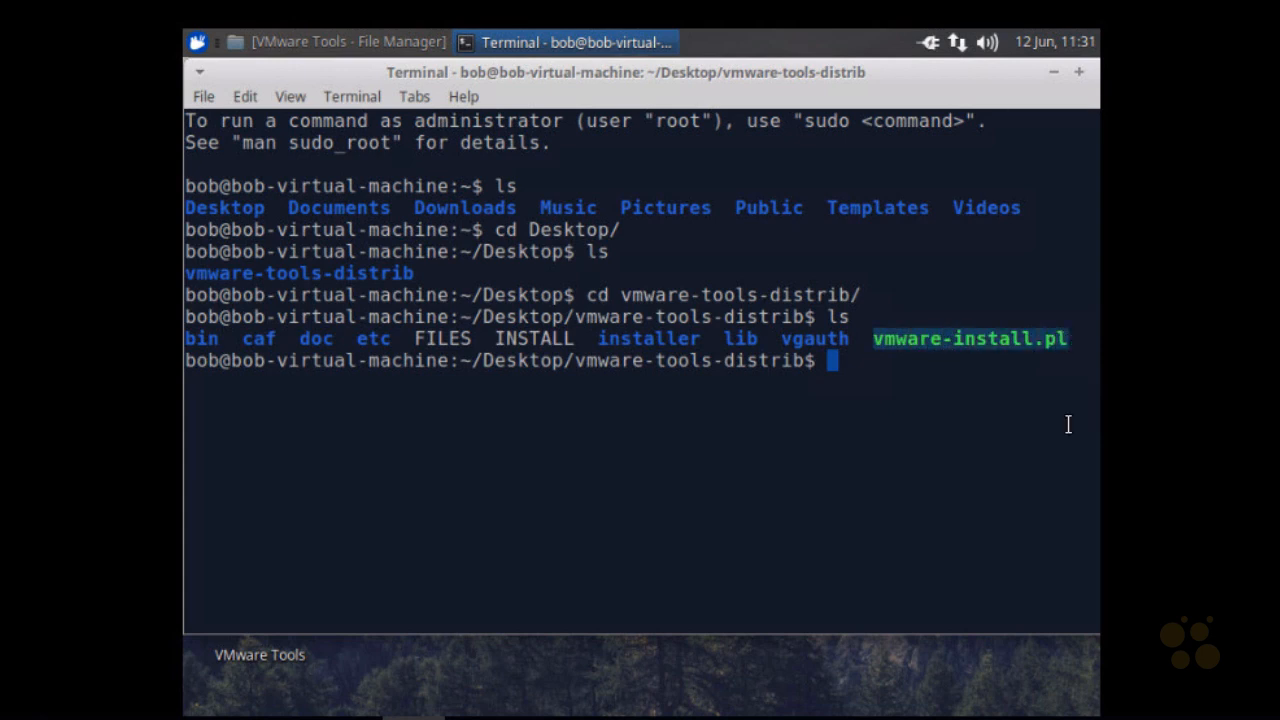
- Try to install VMware Tools by running ./vmware-install.pl with sudo and the -d option, entering the account password
text(sudo )
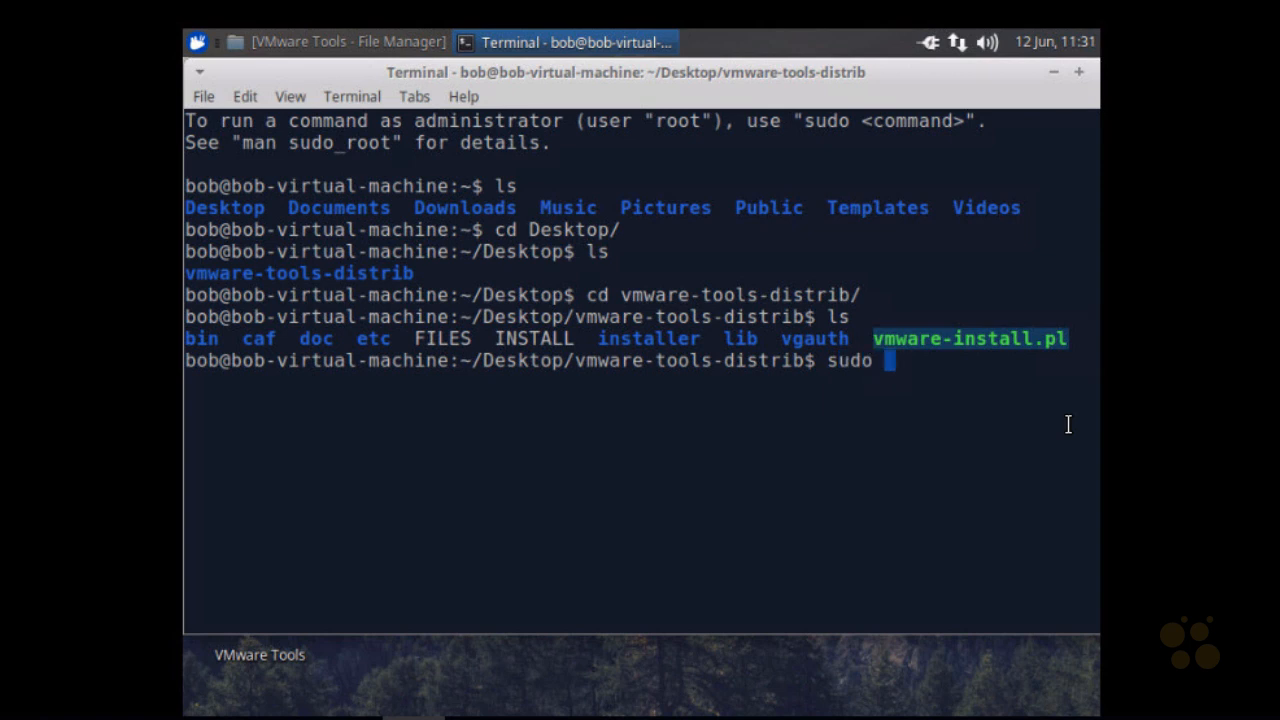
text(./vmw)
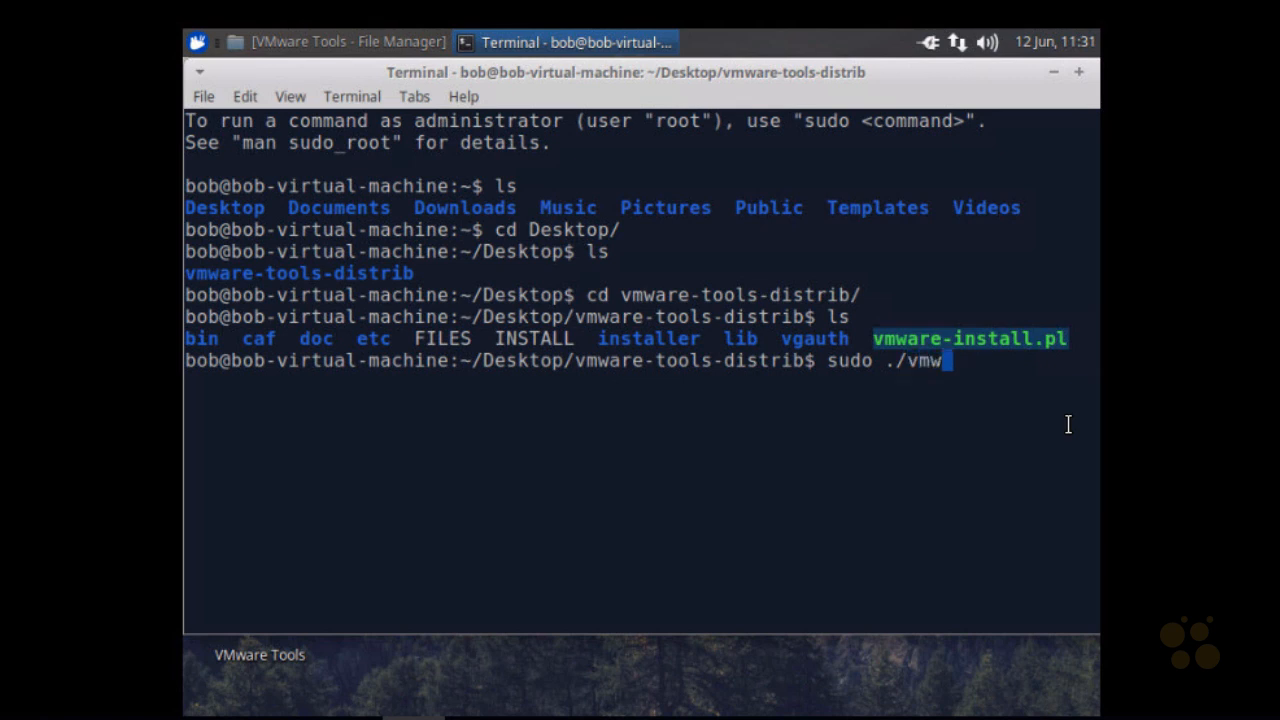
key(Tab)
key(Return)
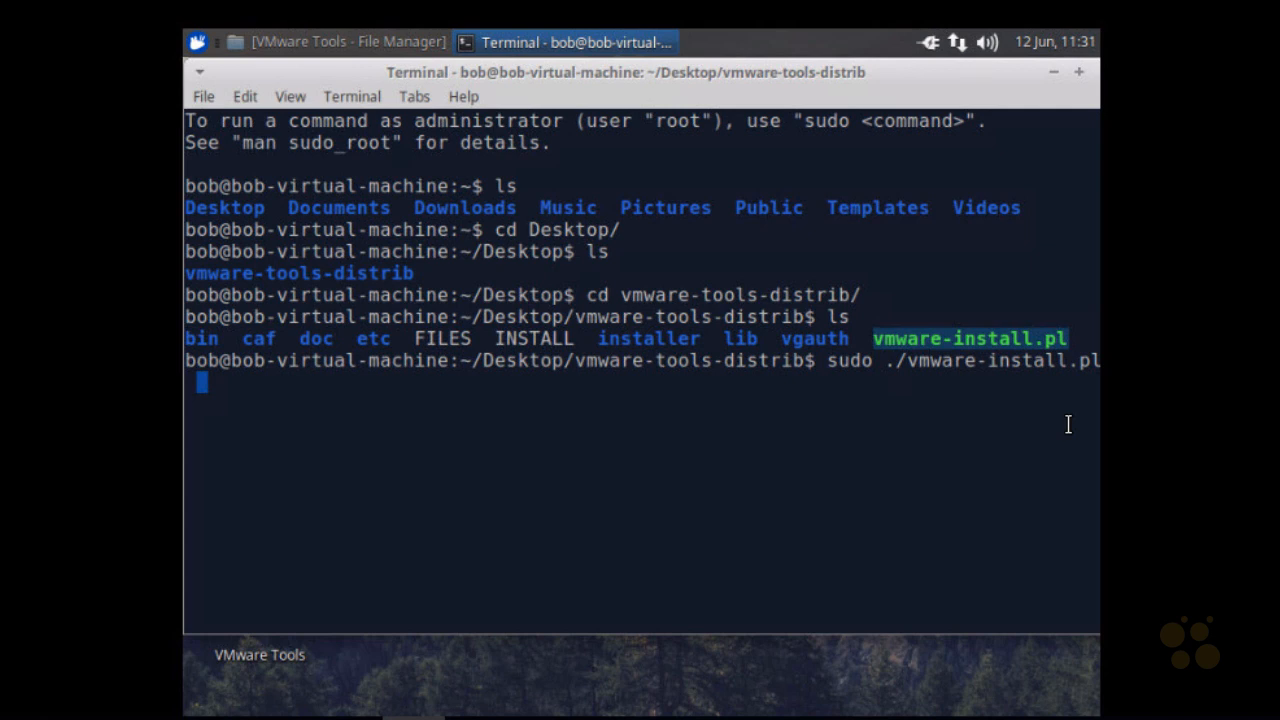
text(-d)
key(Return)
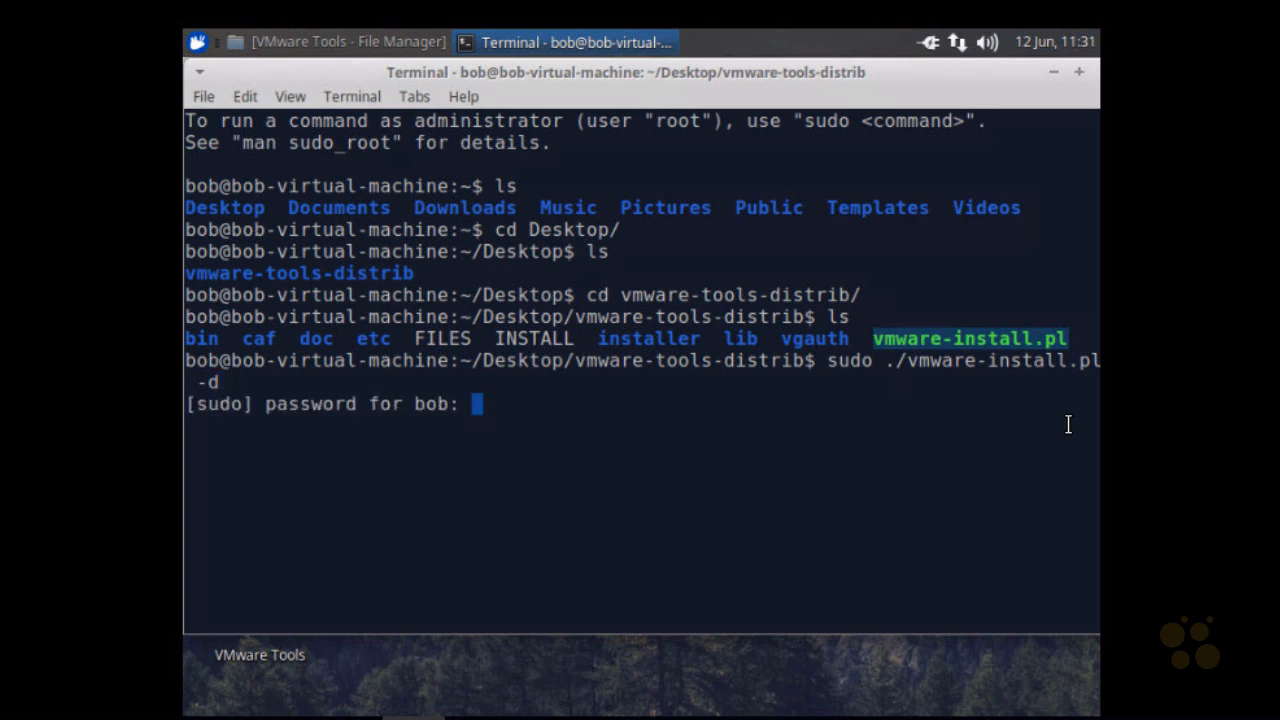
key(Return)
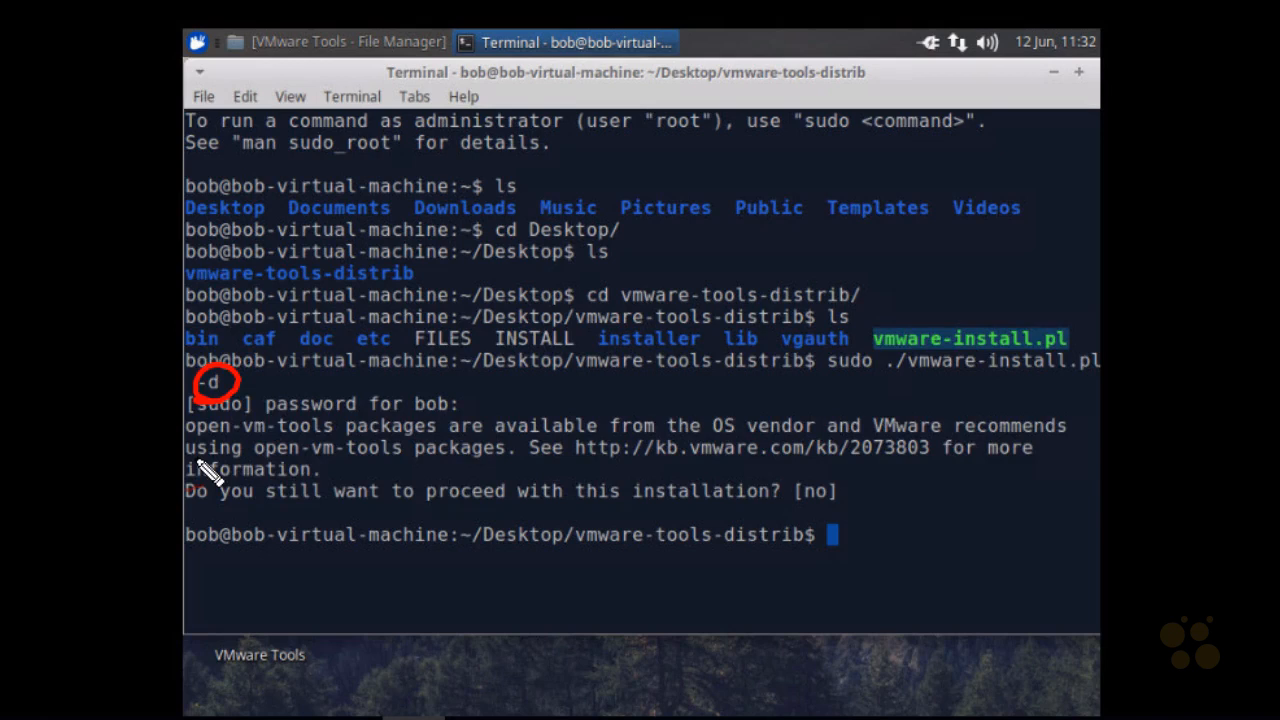
mouse_move(803, 510)
mouse_down()
mouse_move(832, 475)
mouse_move(803, 512)
mouse_up()
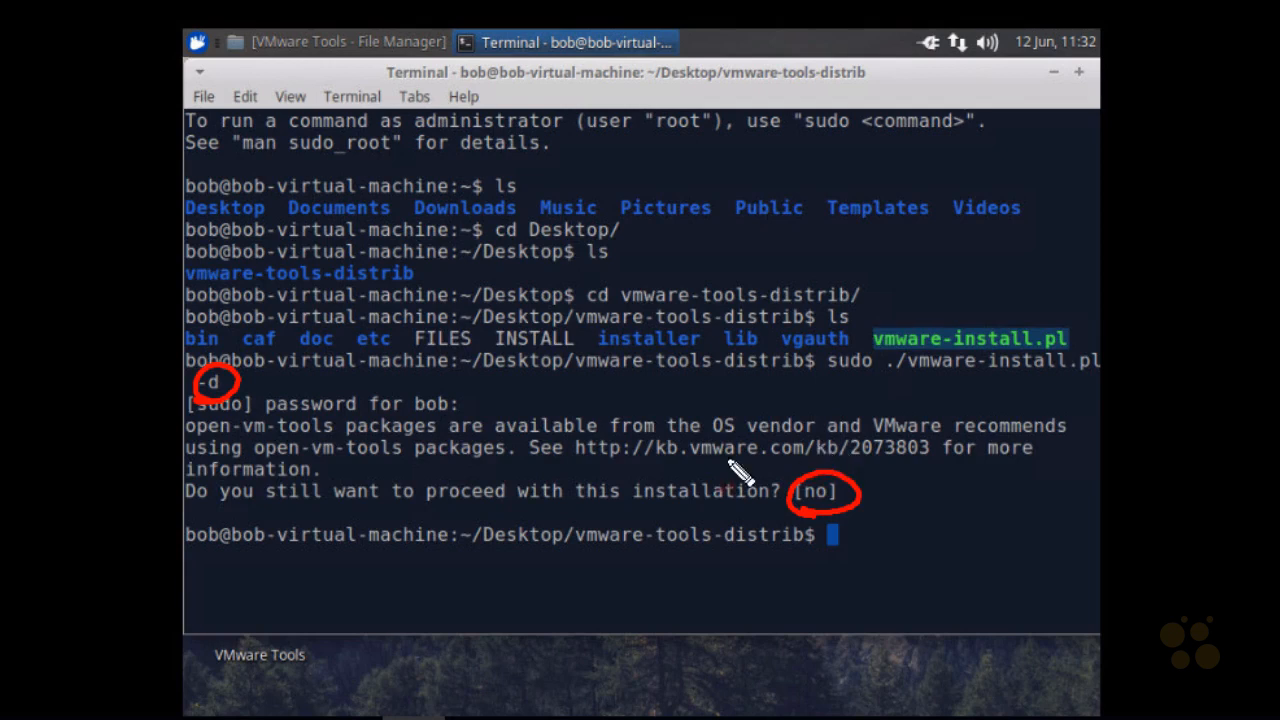
drag(594, 463, 940, 471)
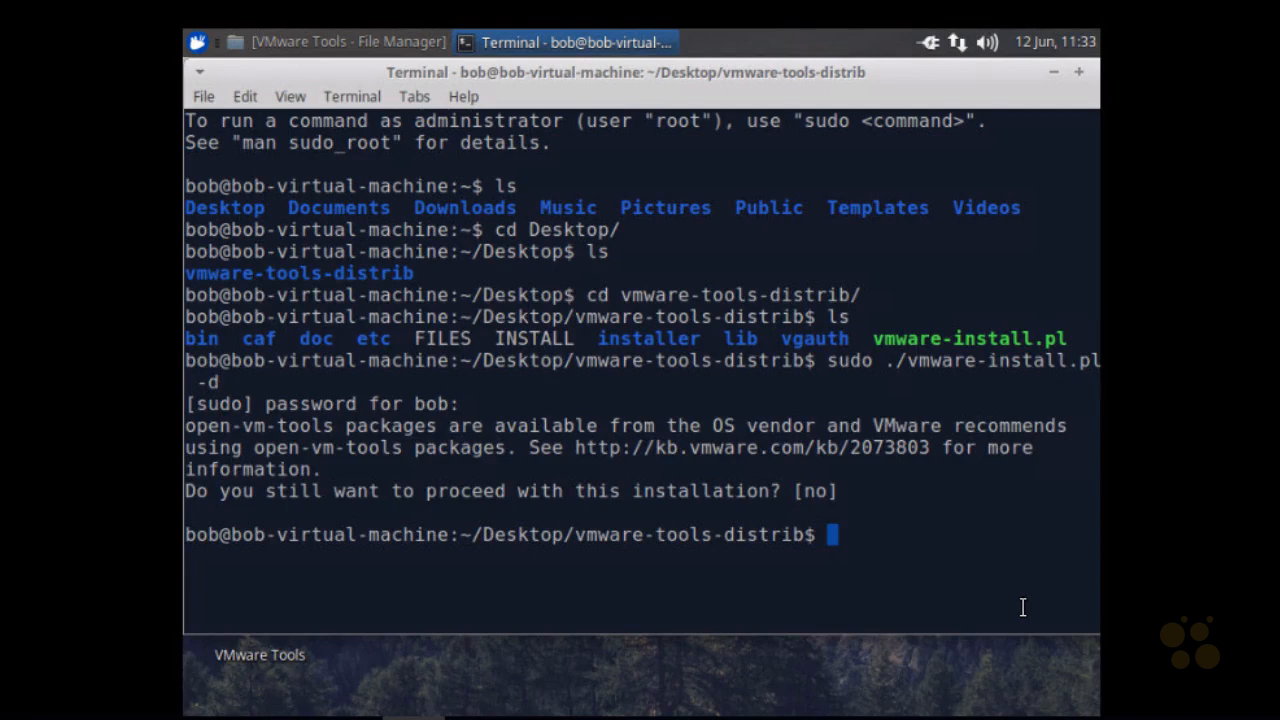
- Rerun ./vmware-install.pl with sudo but without the -d option, and answer yes to proceed with the installation
key(Up)
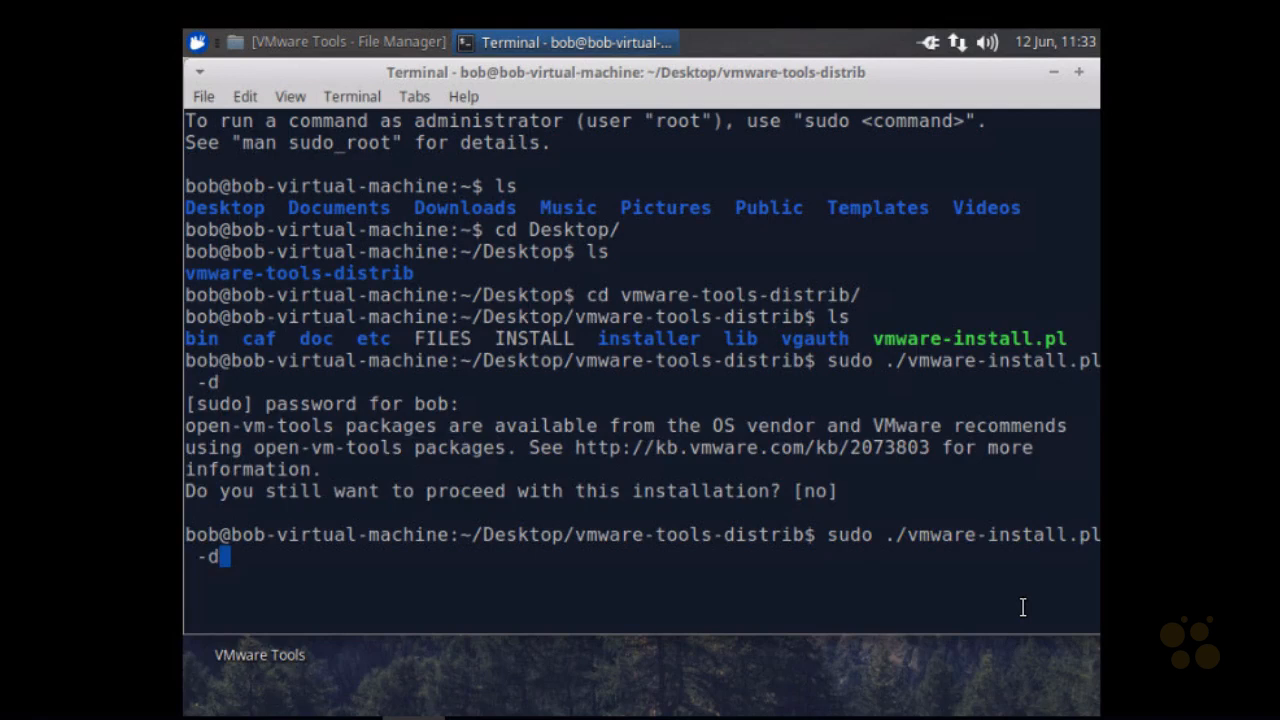
key(Return)
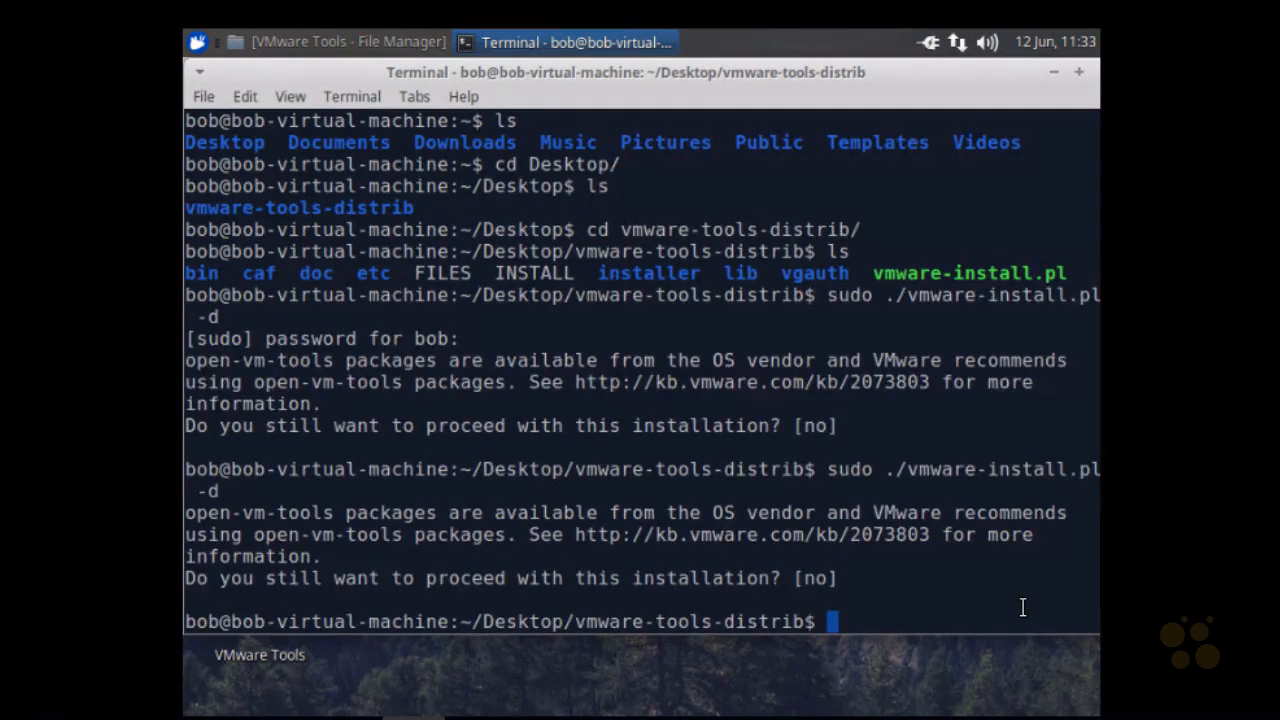
key(Up)
key(Return)
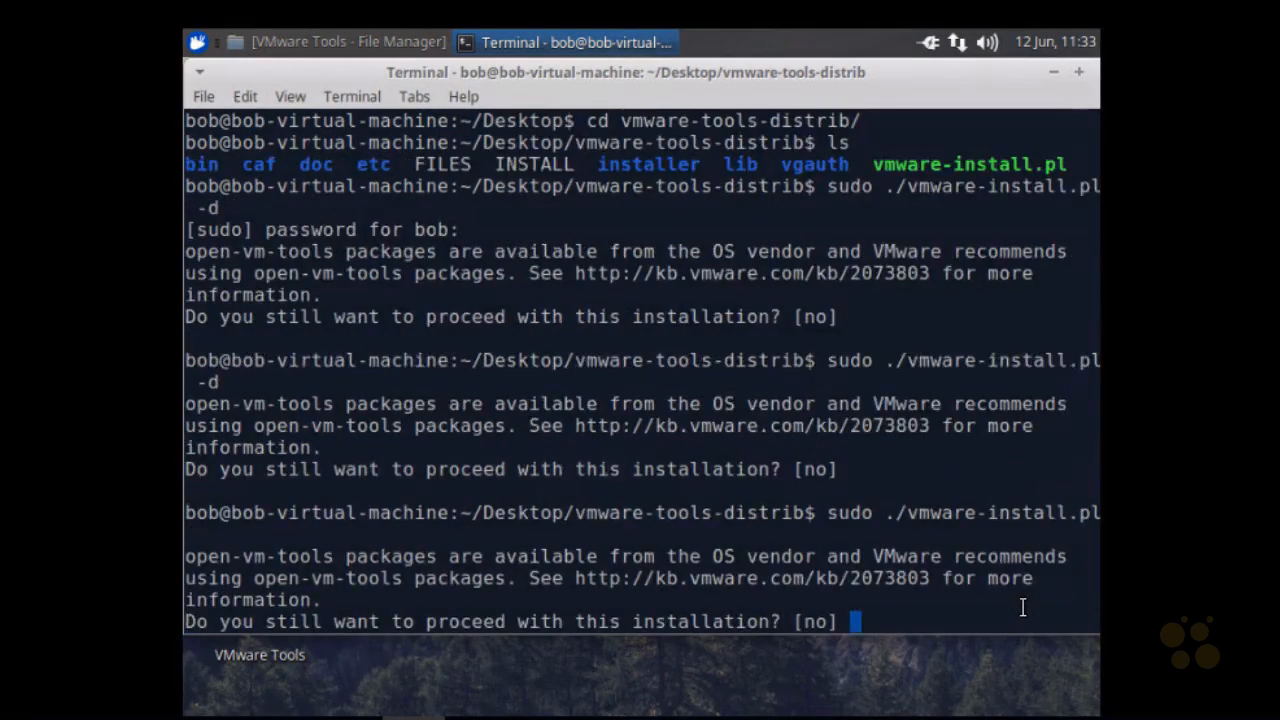
text(yes)
key(Return)
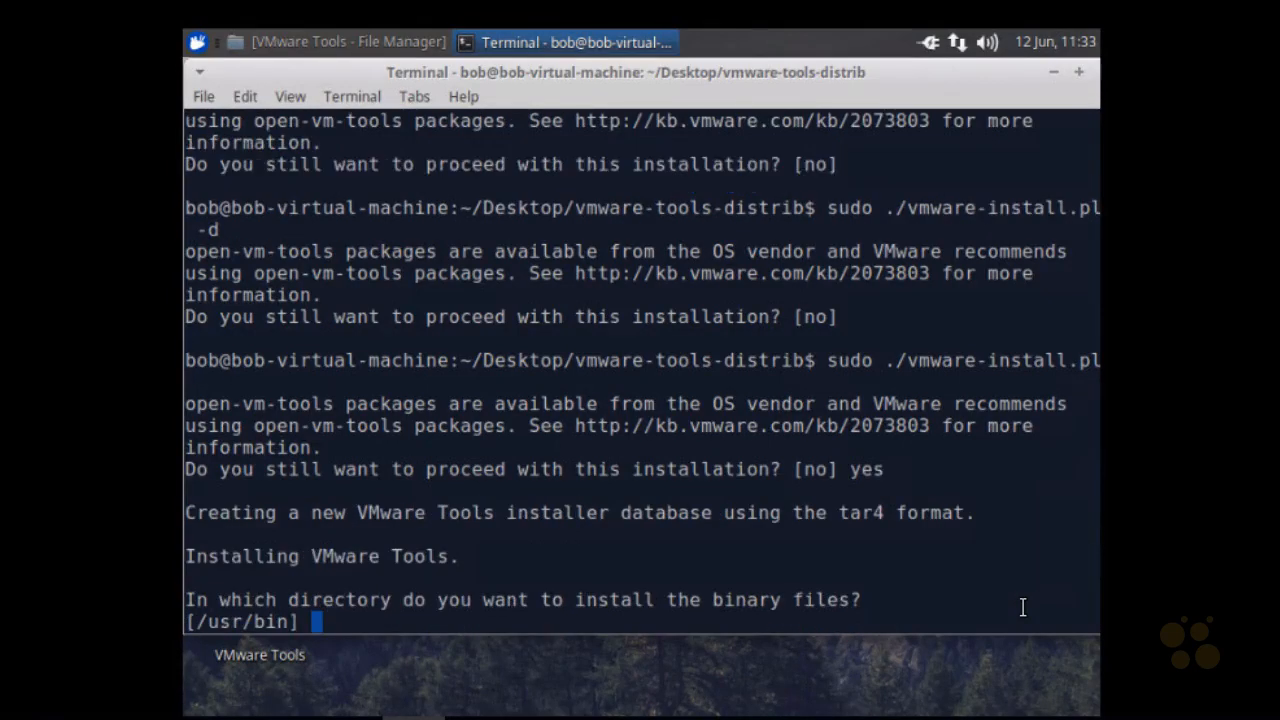
- Accept the default directories and options for all remaining VMware Tools installer questions until the configuration completes
key(Return)
key(Return)
key(Return)
key(Return)
key(Return)
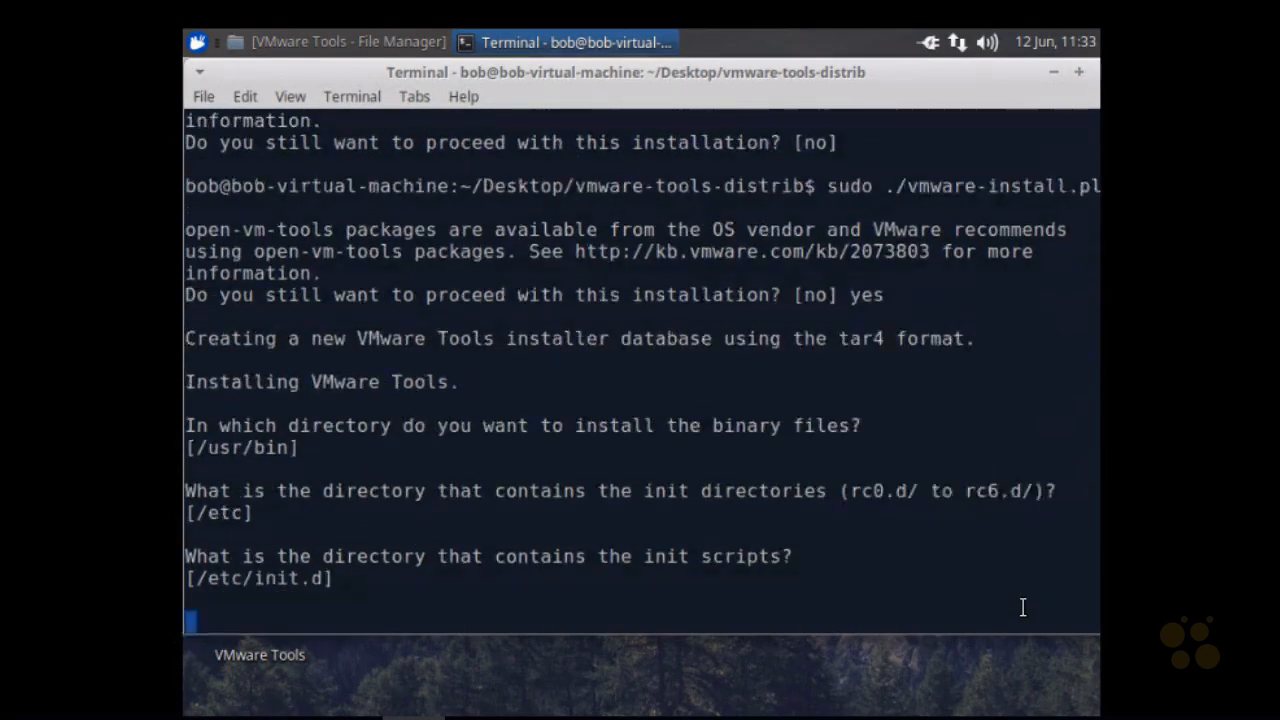
key(Return)
key(Return)
key(Return)
key(Return)
key(Return)
key(Return)
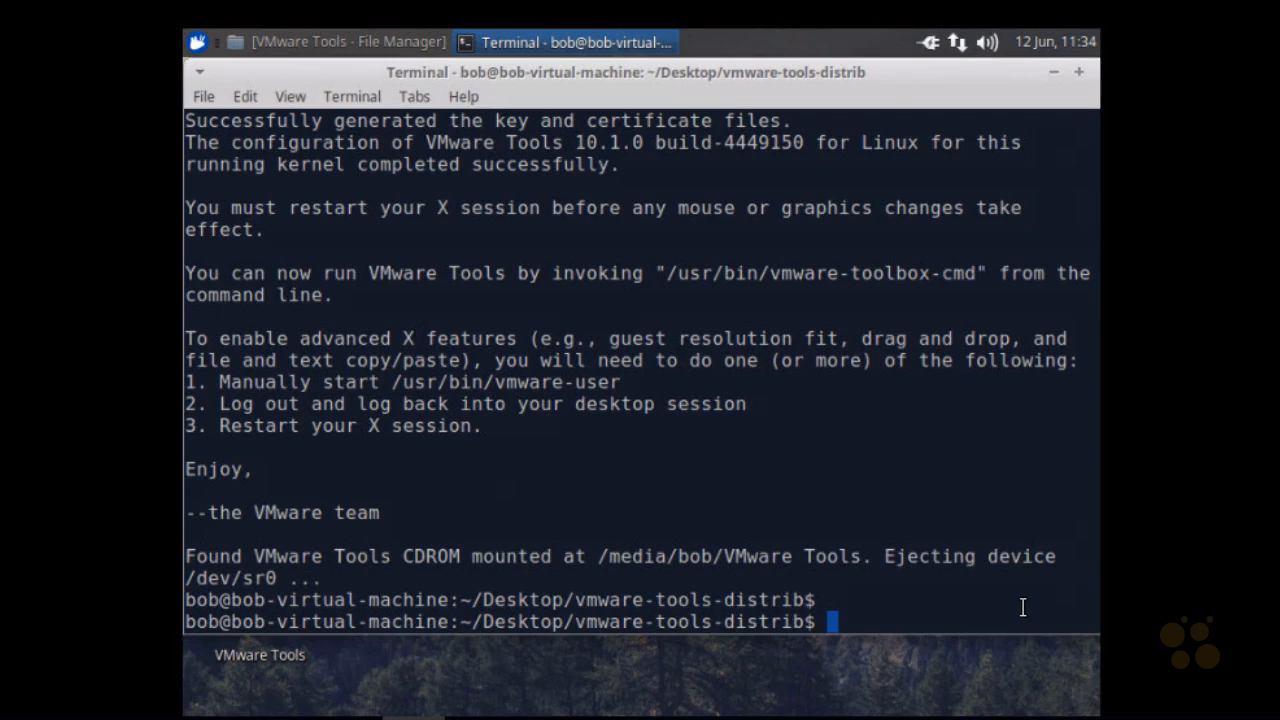
- Clear the terminal, start installing open-vm-tools with sudo apt-get install, and answer n to the request to continue
key(ctrl+l)
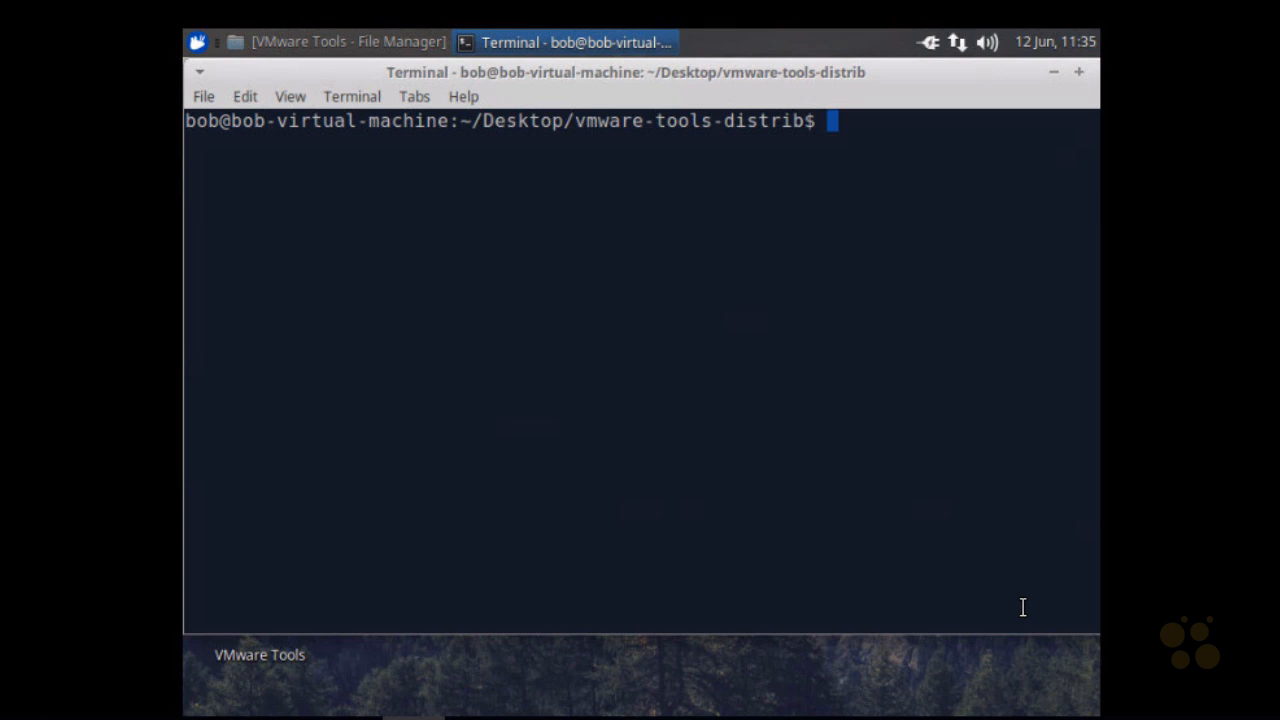
text(sudo apt-get )
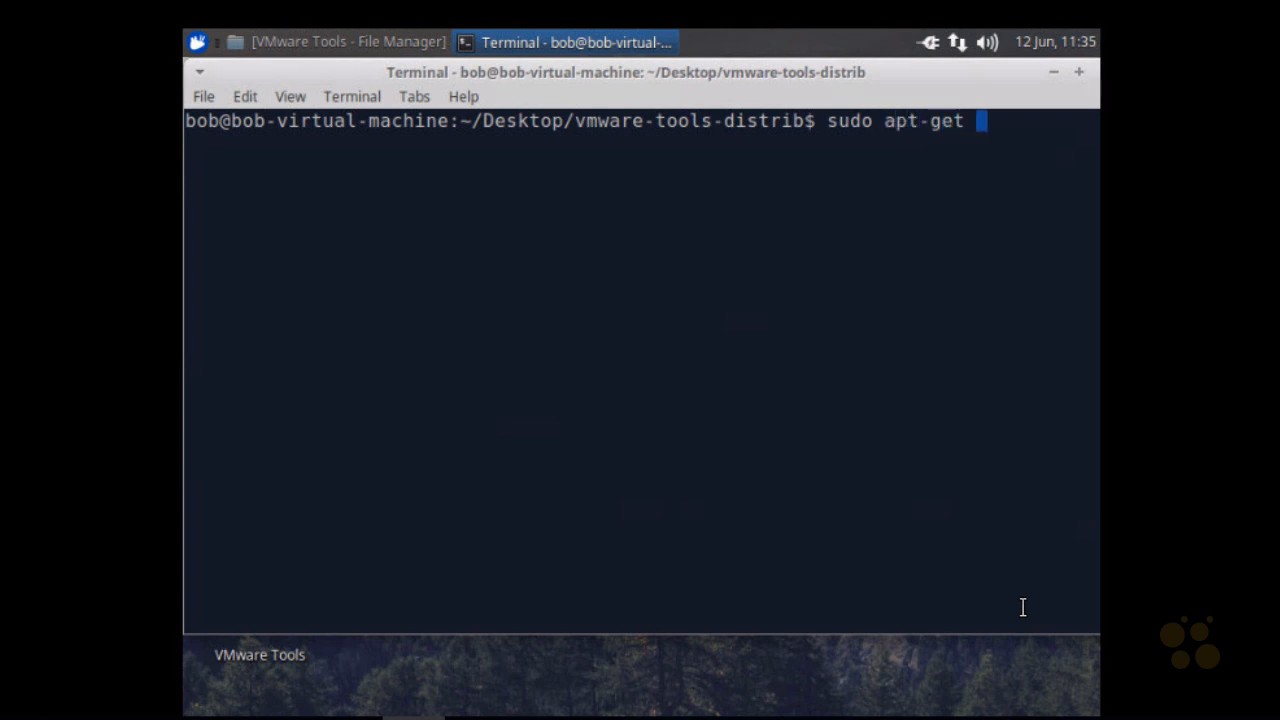
text(install )
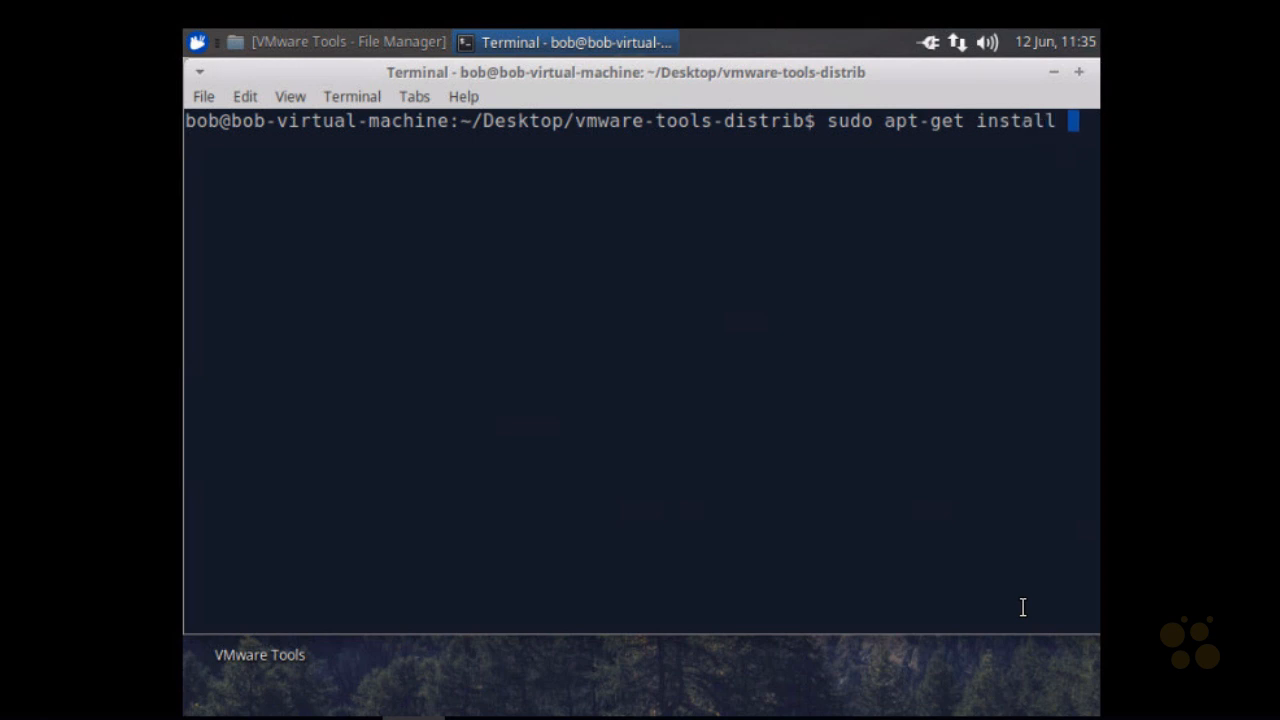
text(open-vm-tools)
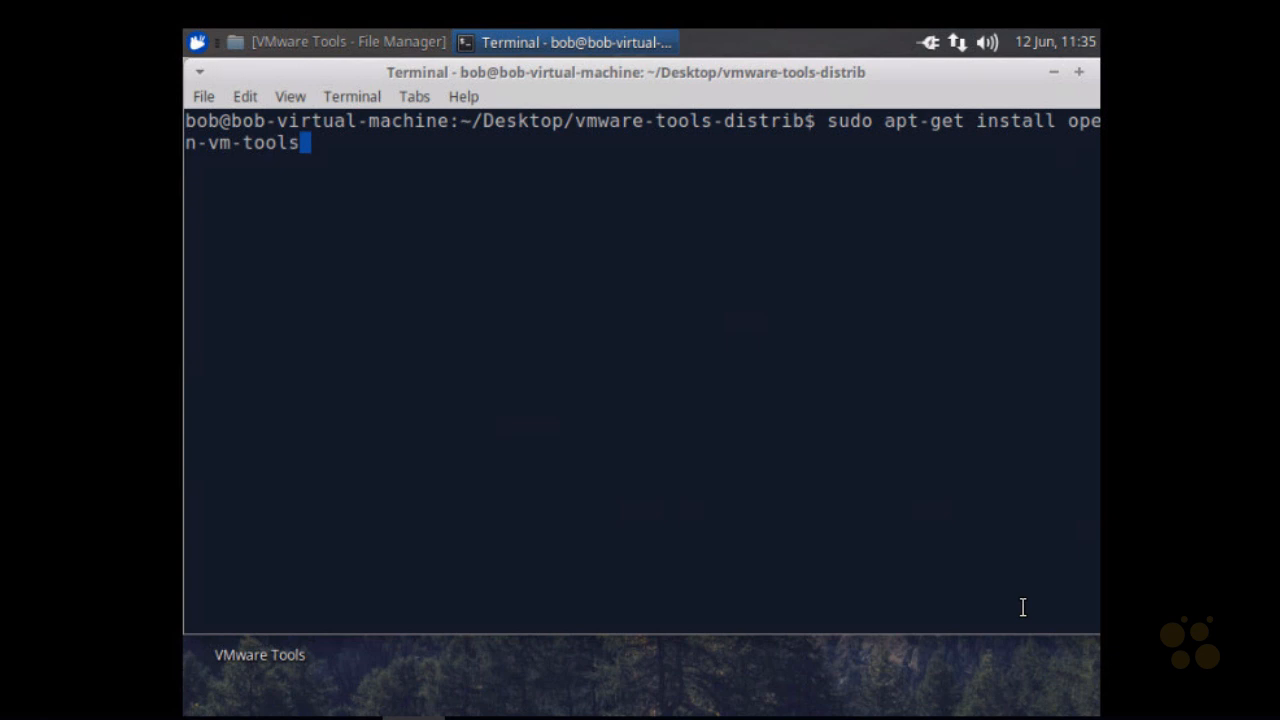
key(Return)
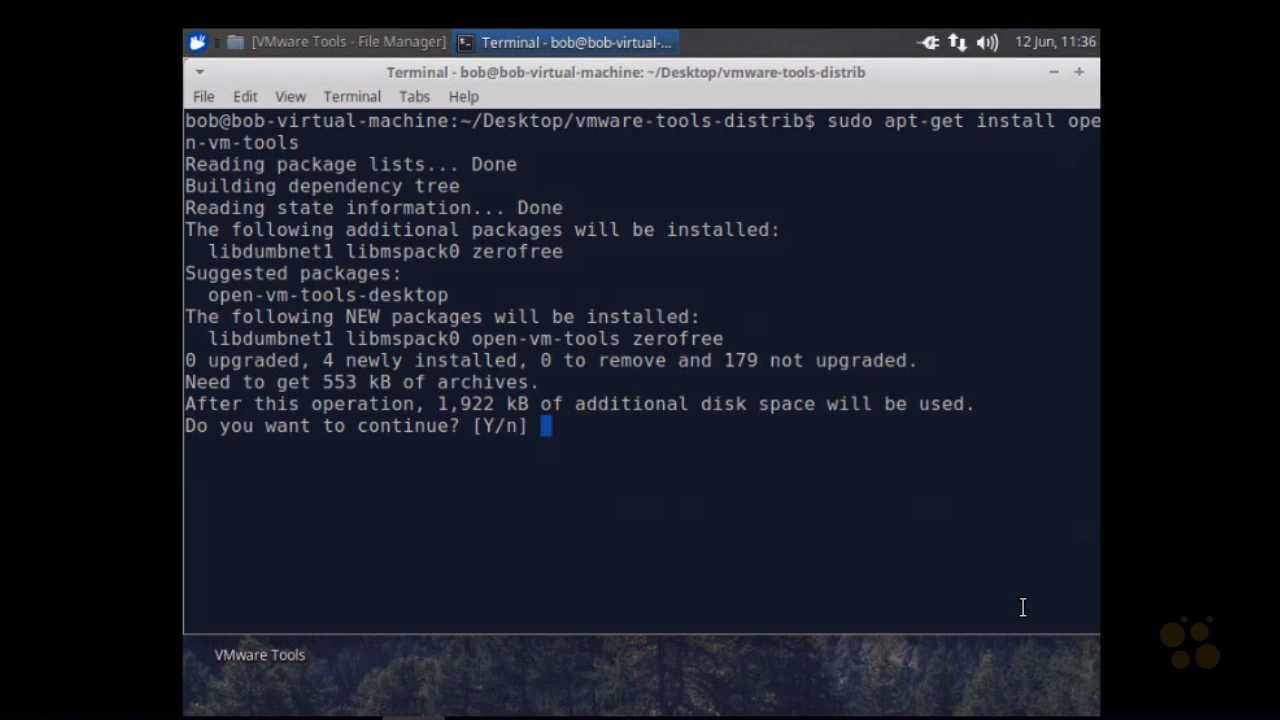
text(n)
key(Return)
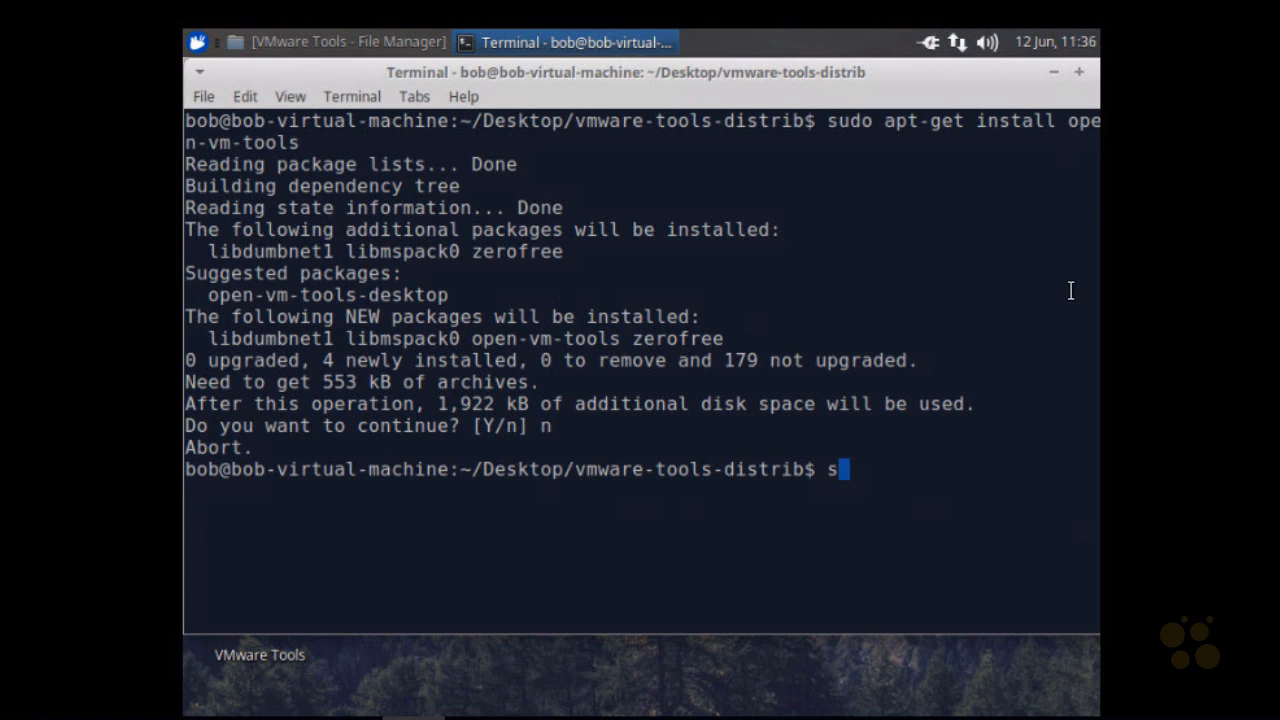
- Reboot the guest with sudo reboot, and switch back to Linux-1's summary in the vSphere Web Client
text(sudo reboot)
key(Return)
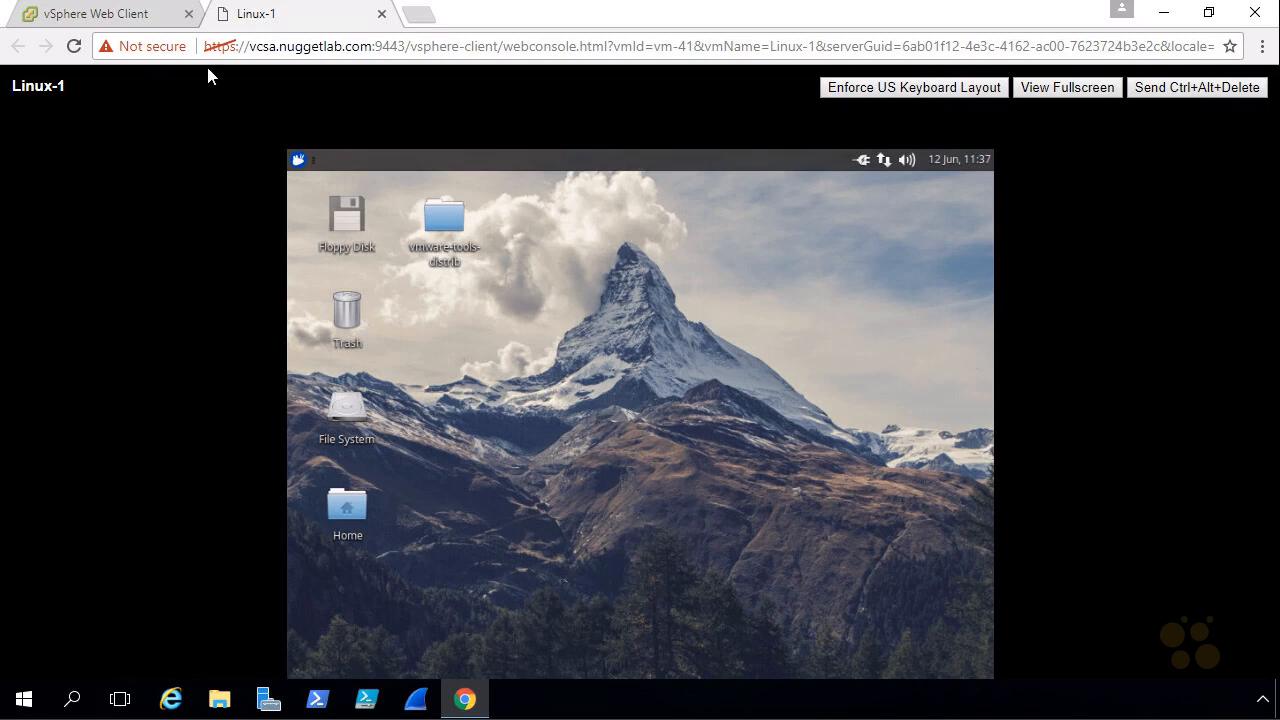
click(126, 18)
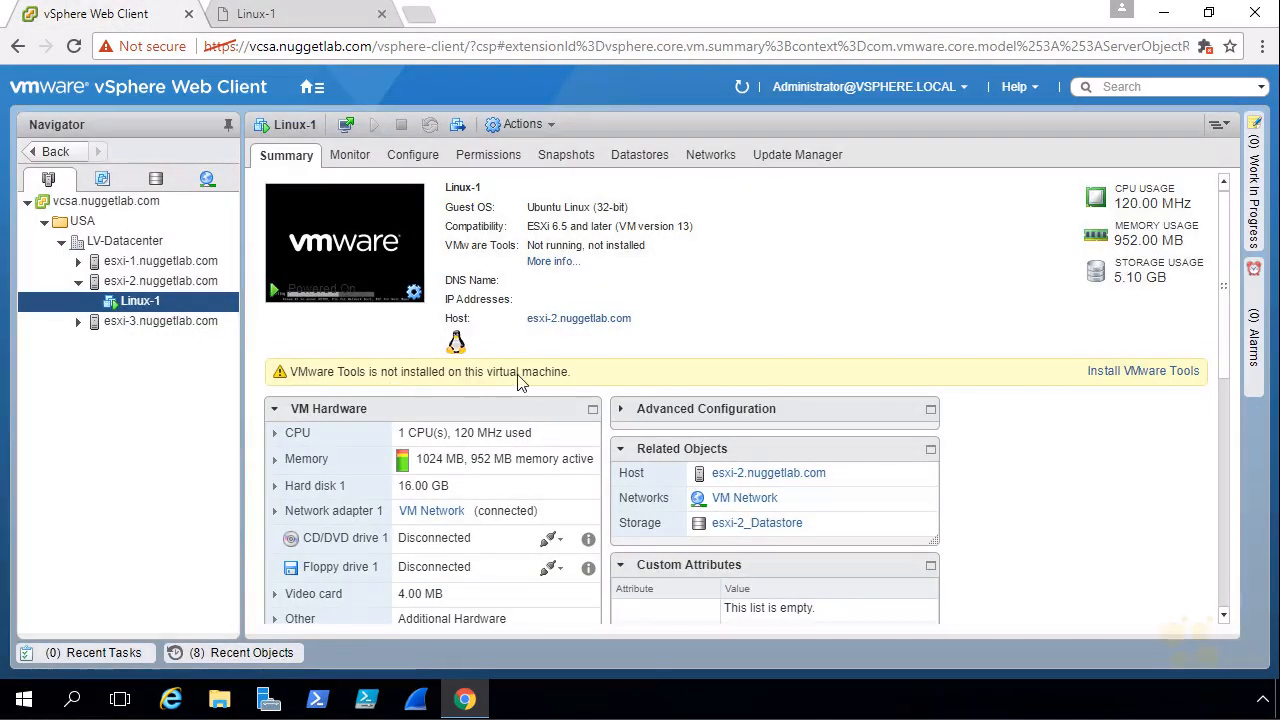
- Refresh the Linux-1 summary and check its VMware Tools status, DNS name and IP addresses
click(742, 90)
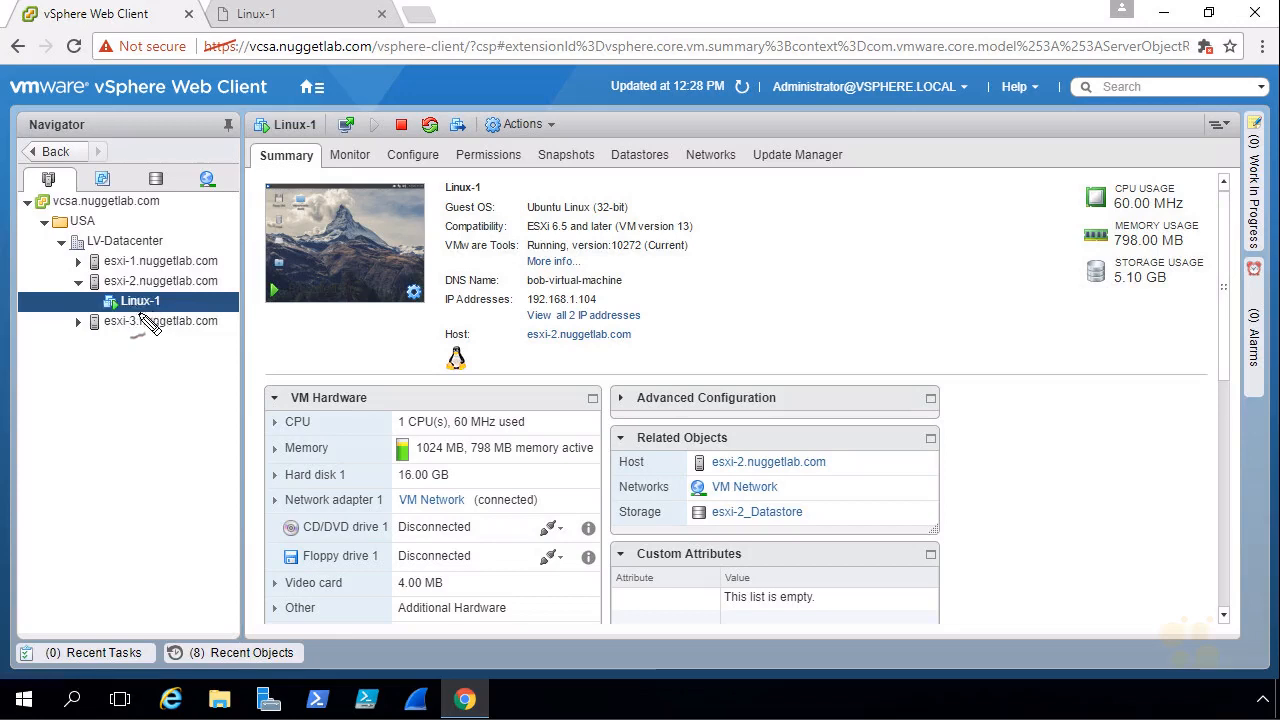
mouse_move(138, 314)
mouse_down()
mouse_move(125, 313)
mouse_move(135, 316)
mouse_up()
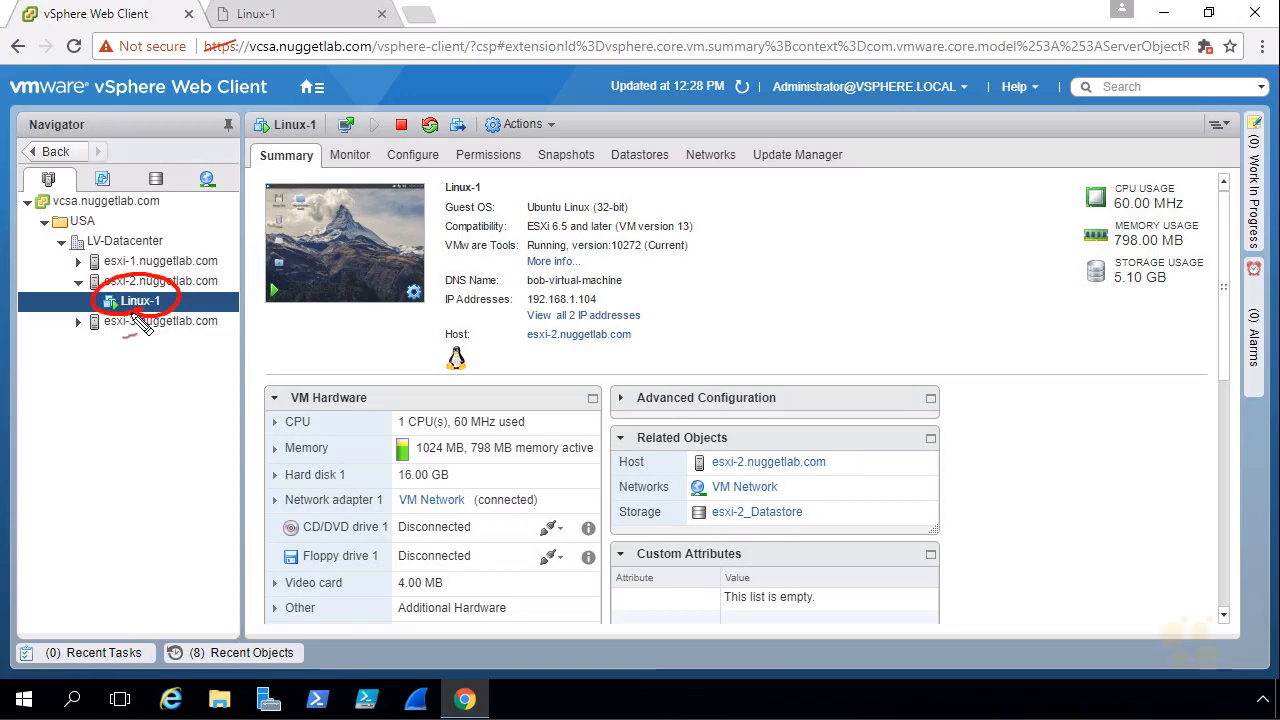
drag(272, 175, 276, 177)
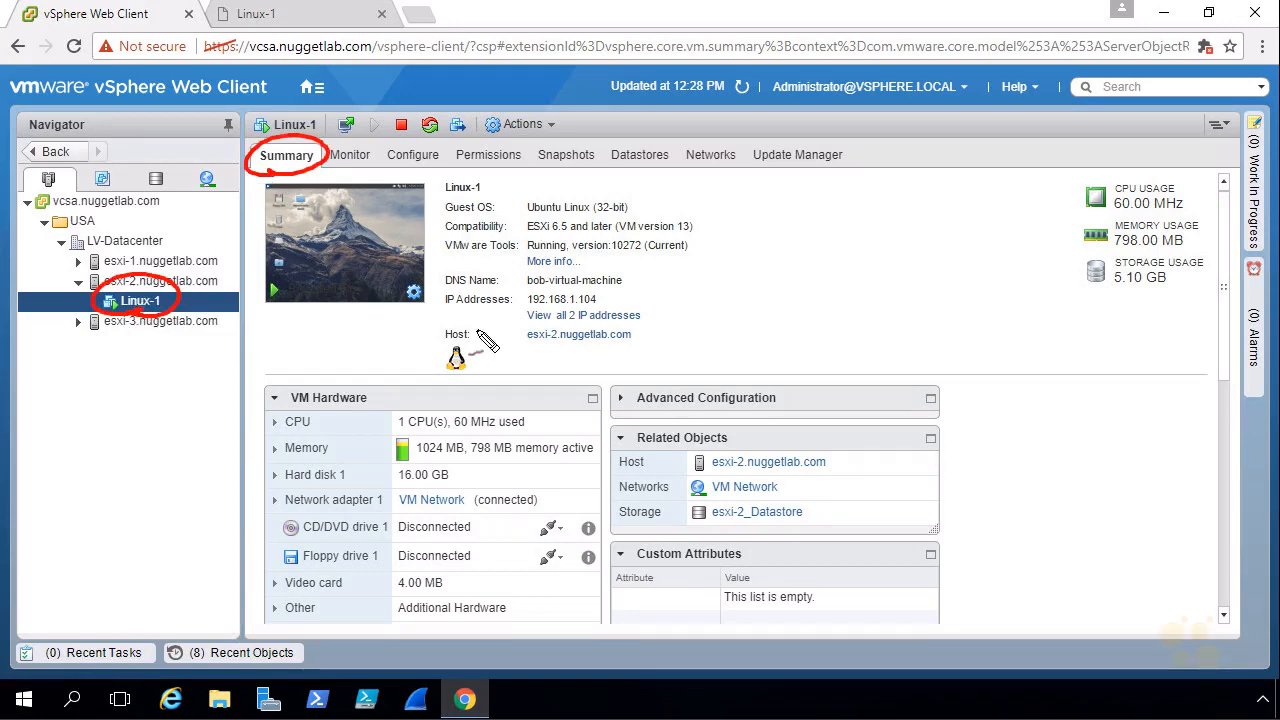
drag(445, 261, 506, 261)
drag(612, 256, 641, 256)
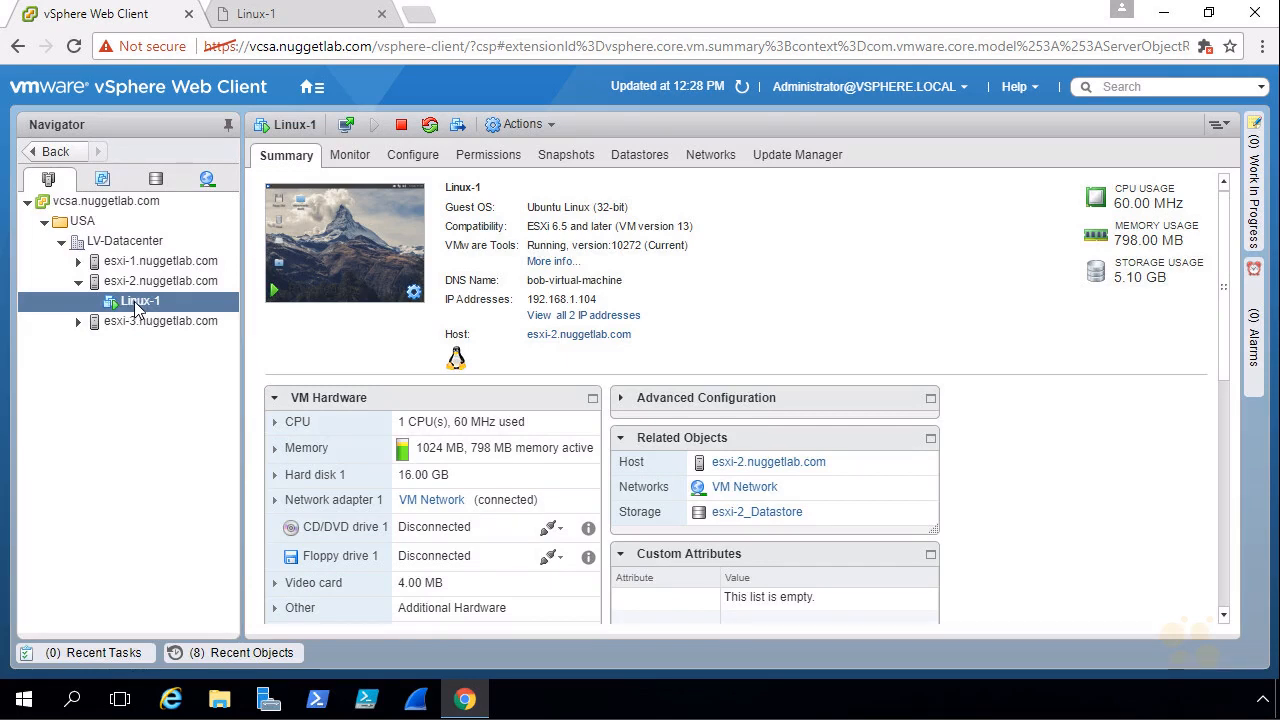
- List the datastores used by Linux-1 and browse the files of esxi-2_Datastore
click(641, 158)
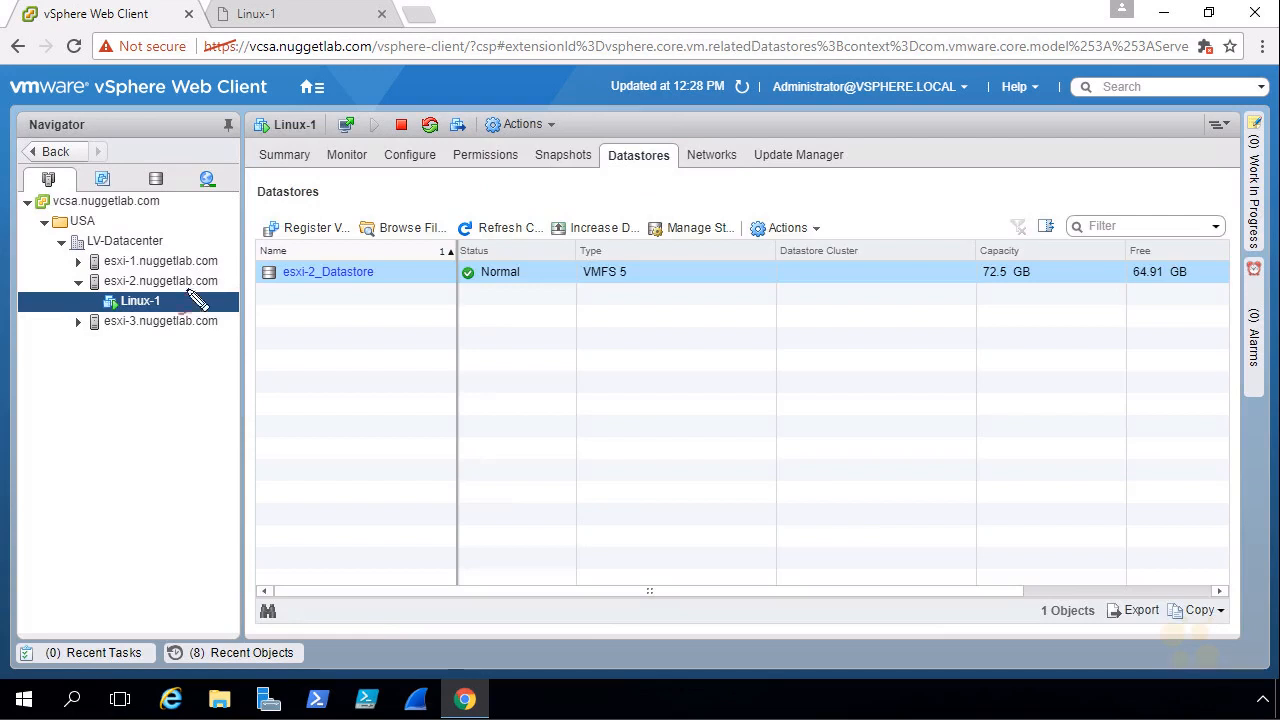
drag(165, 305, 252, 292)
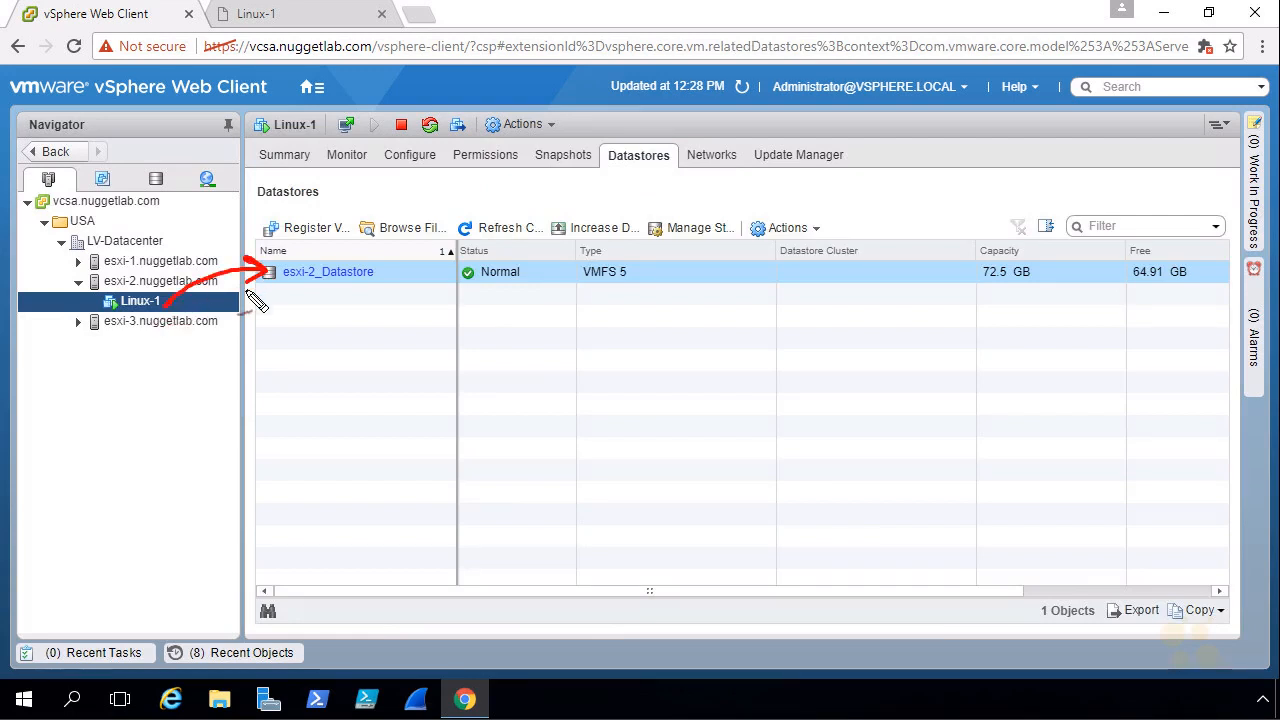
key(Escape)
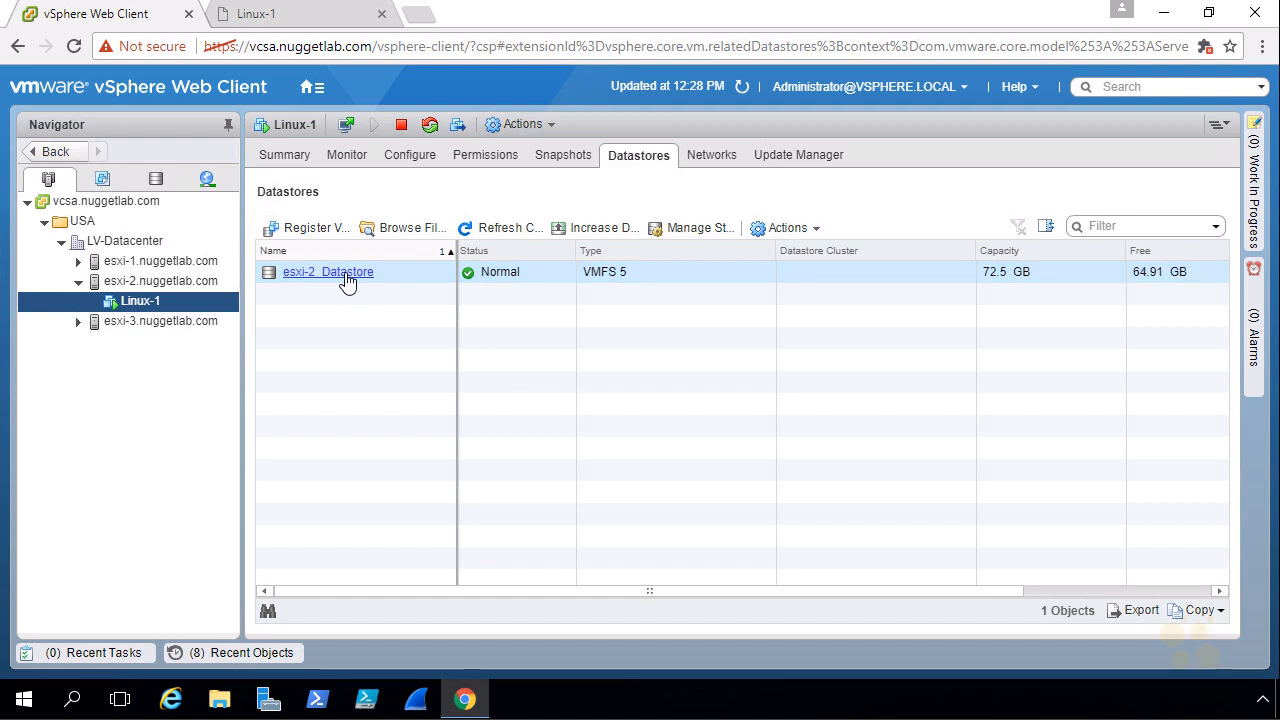
right_click(347, 281)
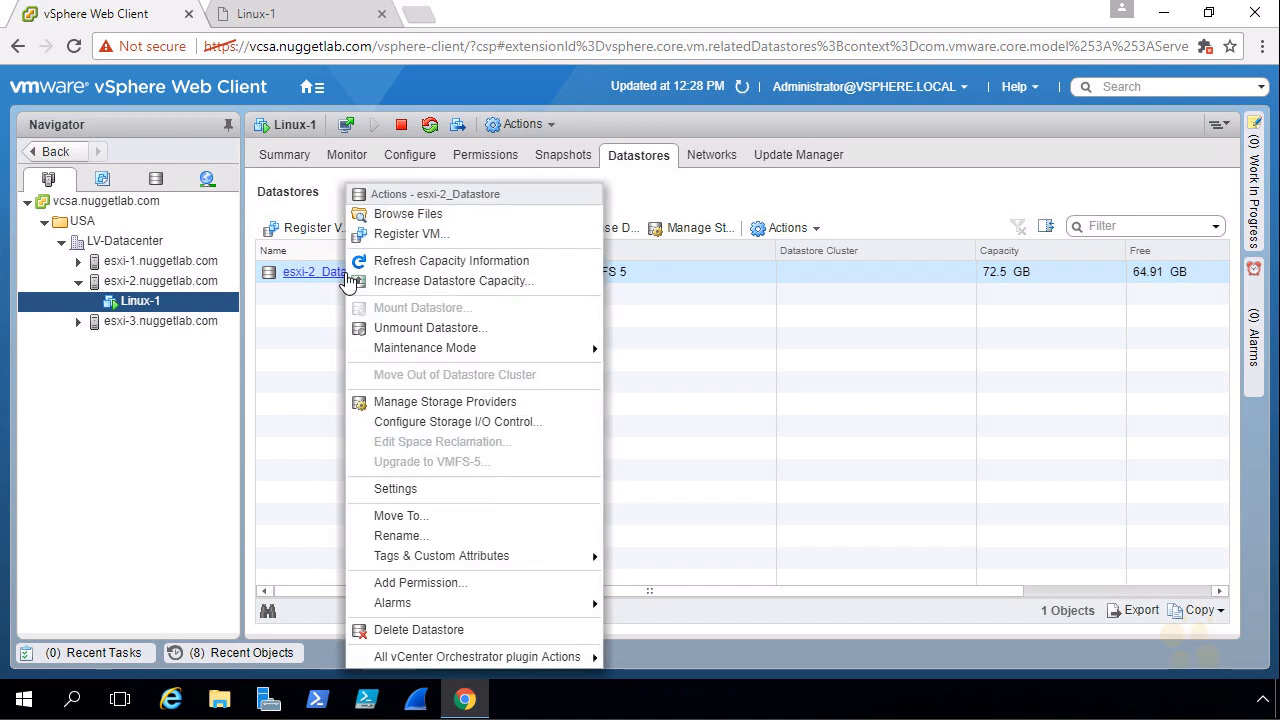
click(440, 218)
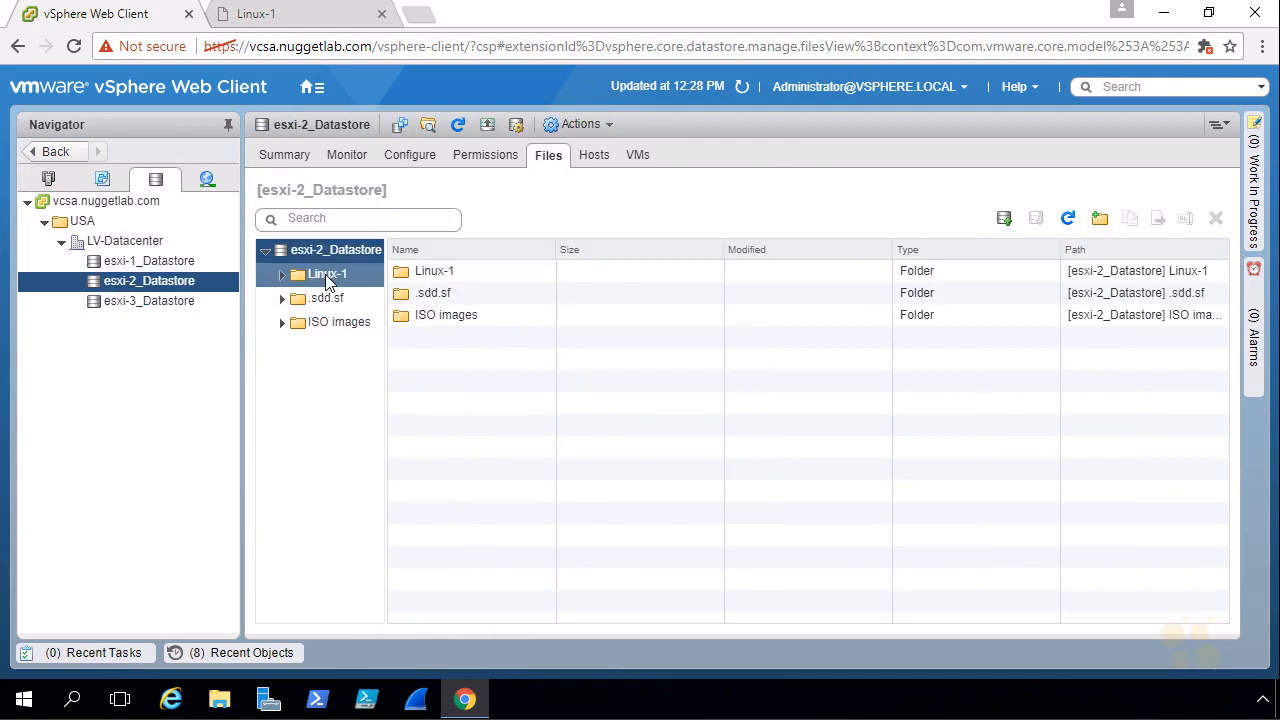
- Open the Linux-1 folder in the datastore and sort its files by size in ascending order
click(327, 276)
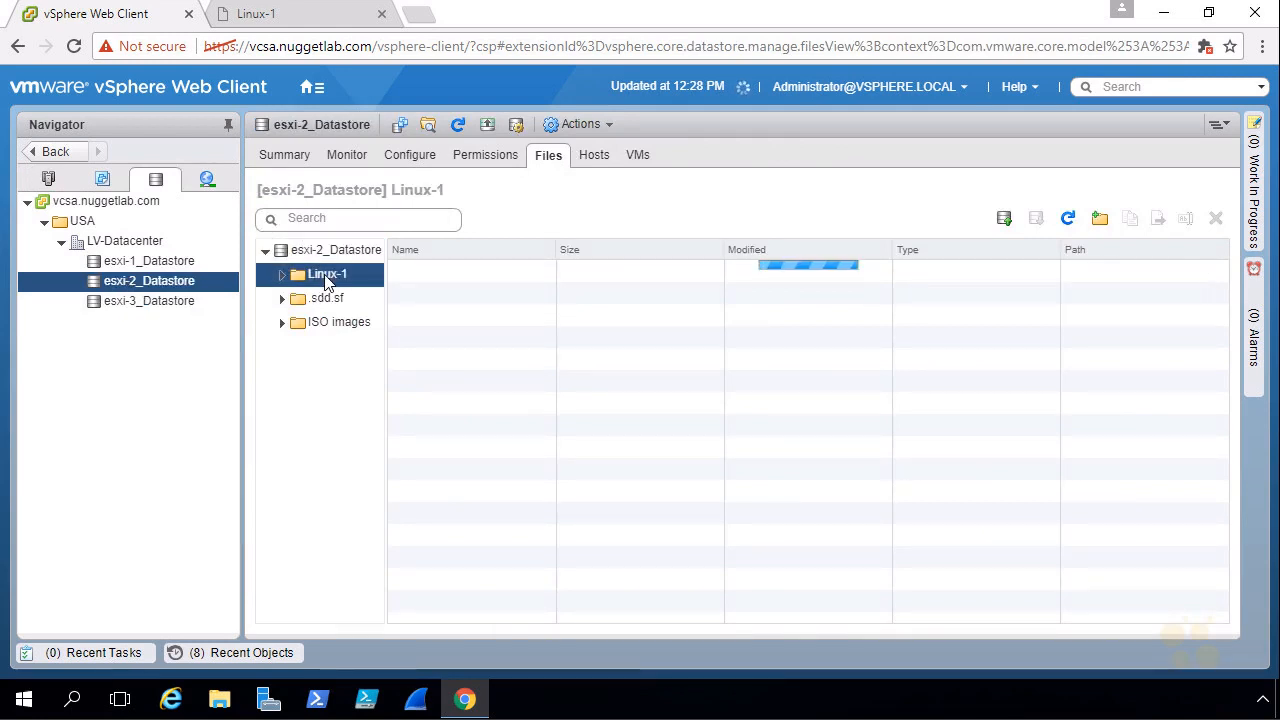
click(477, 251)
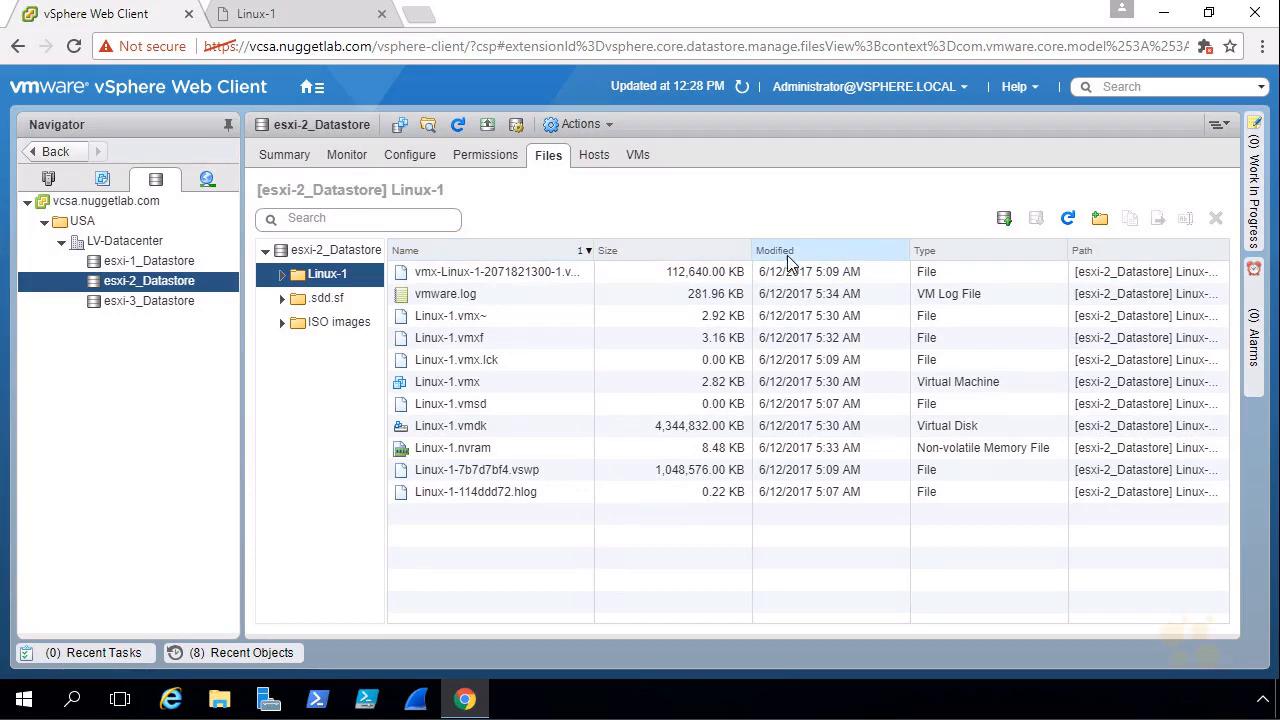
click(678, 256)
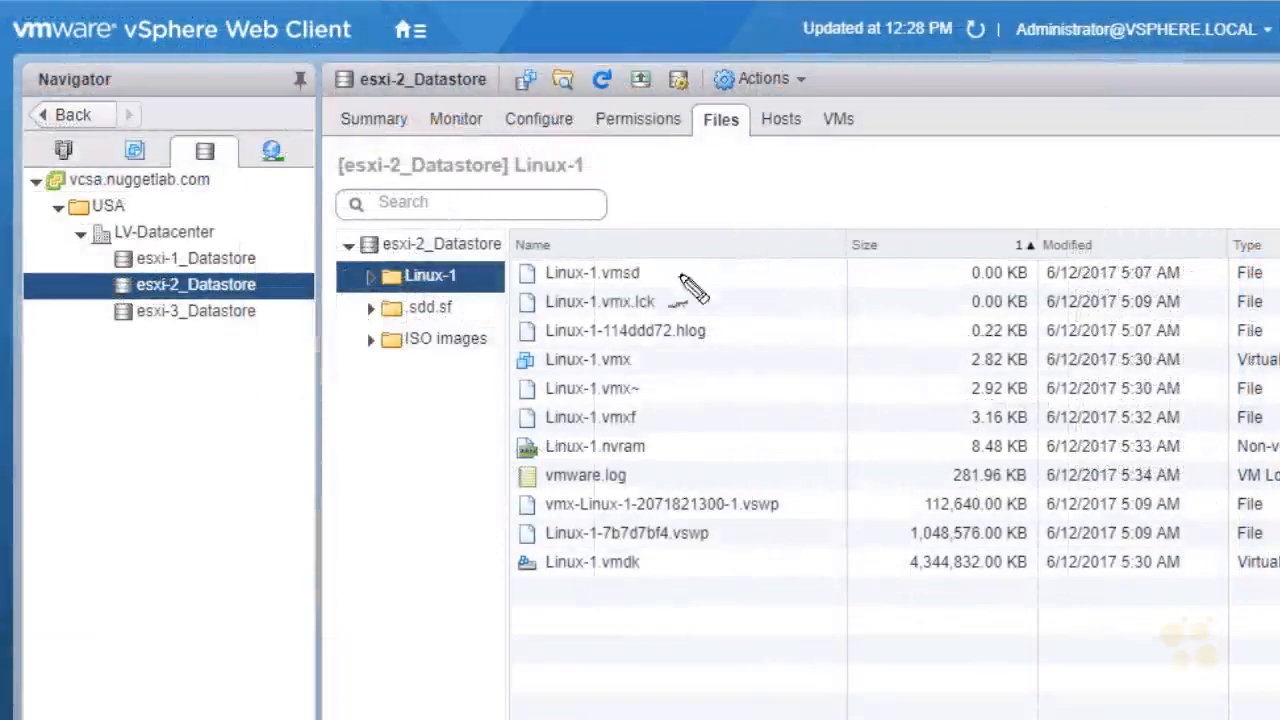
mouse_move(585, 347)
mouse_down()
mouse_move(500, 362)
mouse_move(658, 370)
mouse_move(552, 346)
mouse_up()
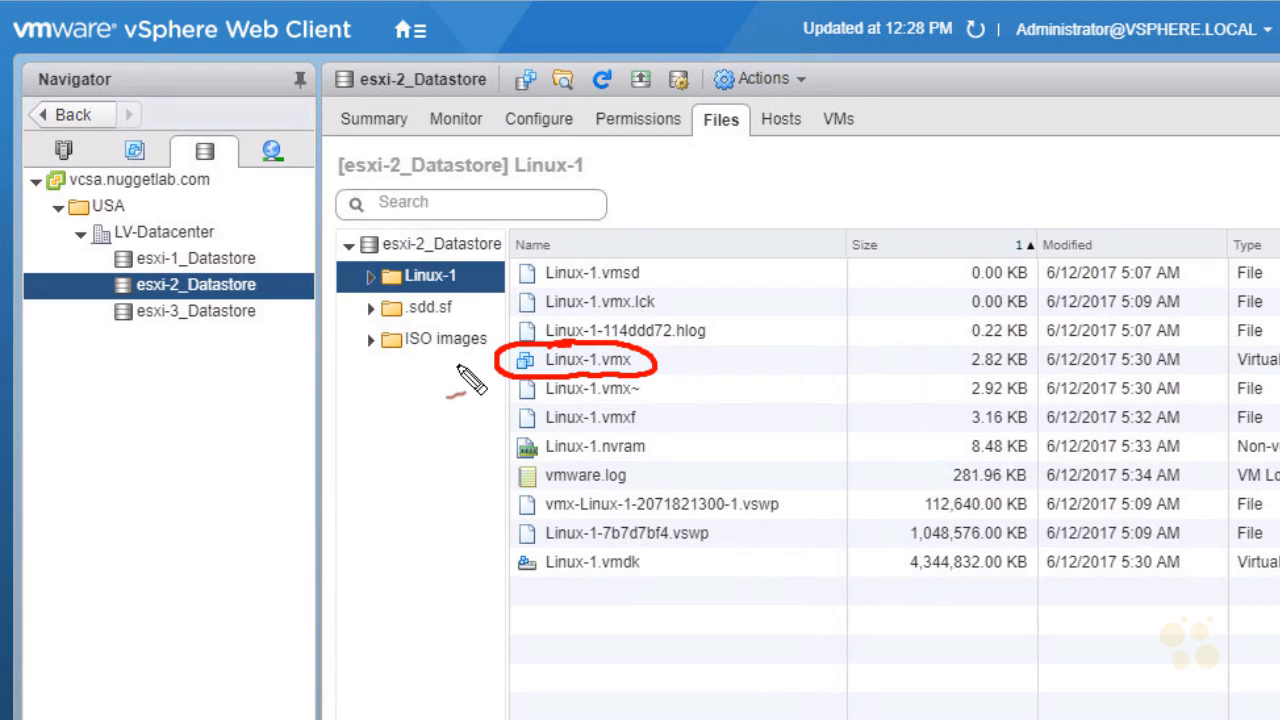
mouse_move(462, 401)
mouse_down()
mouse_move(506, 374)
mouse_move(498, 389)
mouse_up()
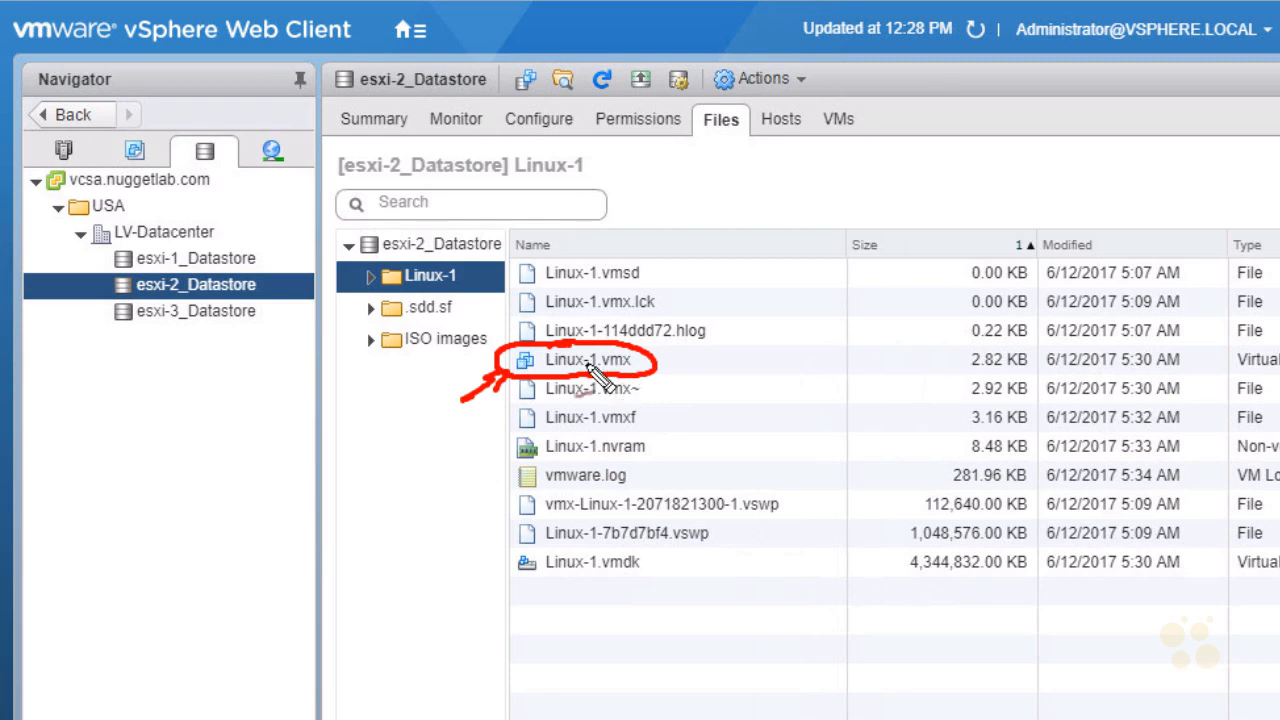
mouse_move(520, 466)
mouse_down()
mouse_move(668, 440)
mouse_move(500, 462)
mouse_up()
drag(450, 487, 485, 466)
drag(465, 465, 480, 483)
mouse_move(368, 498)
mouse_down()
mouse_move(383, 508)
mouse_move(376, 529)
mouse_up()
drag(395, 493, 402, 517)
drag(412, 489, 411, 491)
drag(437, 475, 422, 502)
drag(384, 542, 452, 505)
drag(550, 490, 630, 488)
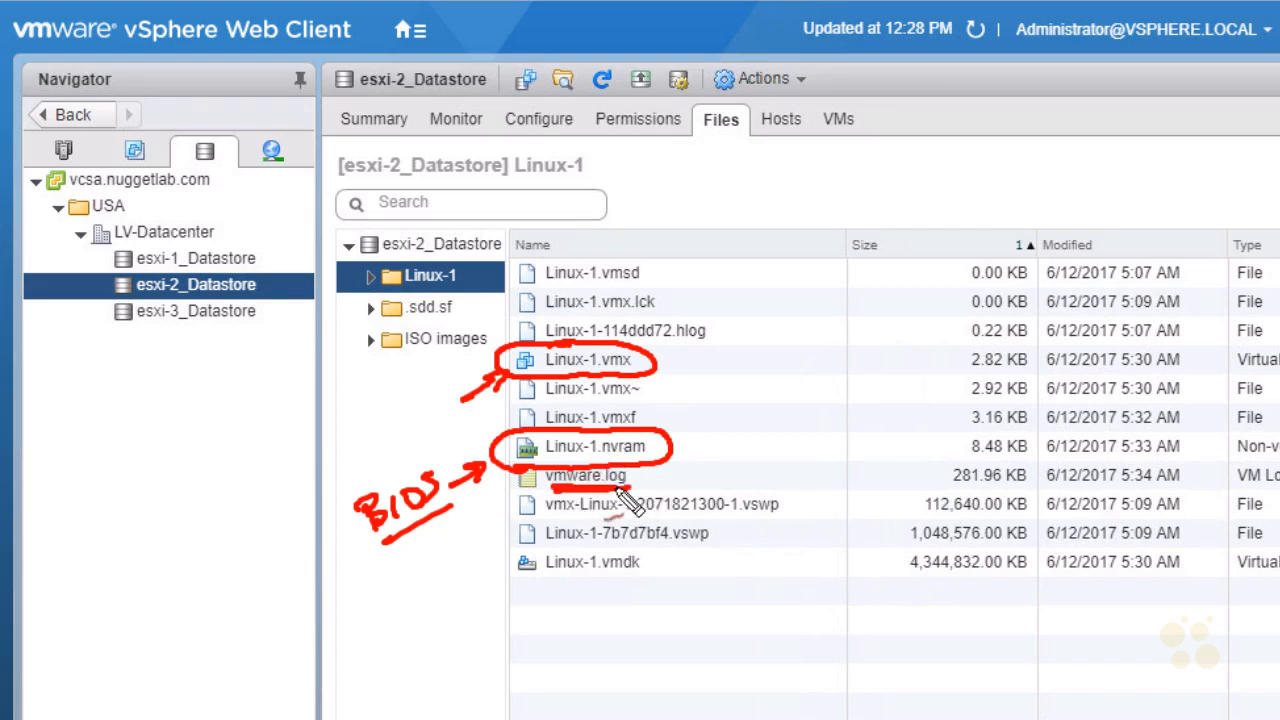
drag(630, 489, 553, 491)
mouse_move(563, 587)
mouse_down()
mouse_move(672, 585)
mouse_move(513, 567)
mouse_move(631, 588)
mouse_up()
mouse_move(540, 632)
mouse_down()
mouse_move(545, 600)
mouse_move(680, 614)
mouse_move(665, 630)
mouse_move(984, 620)
mouse_up()
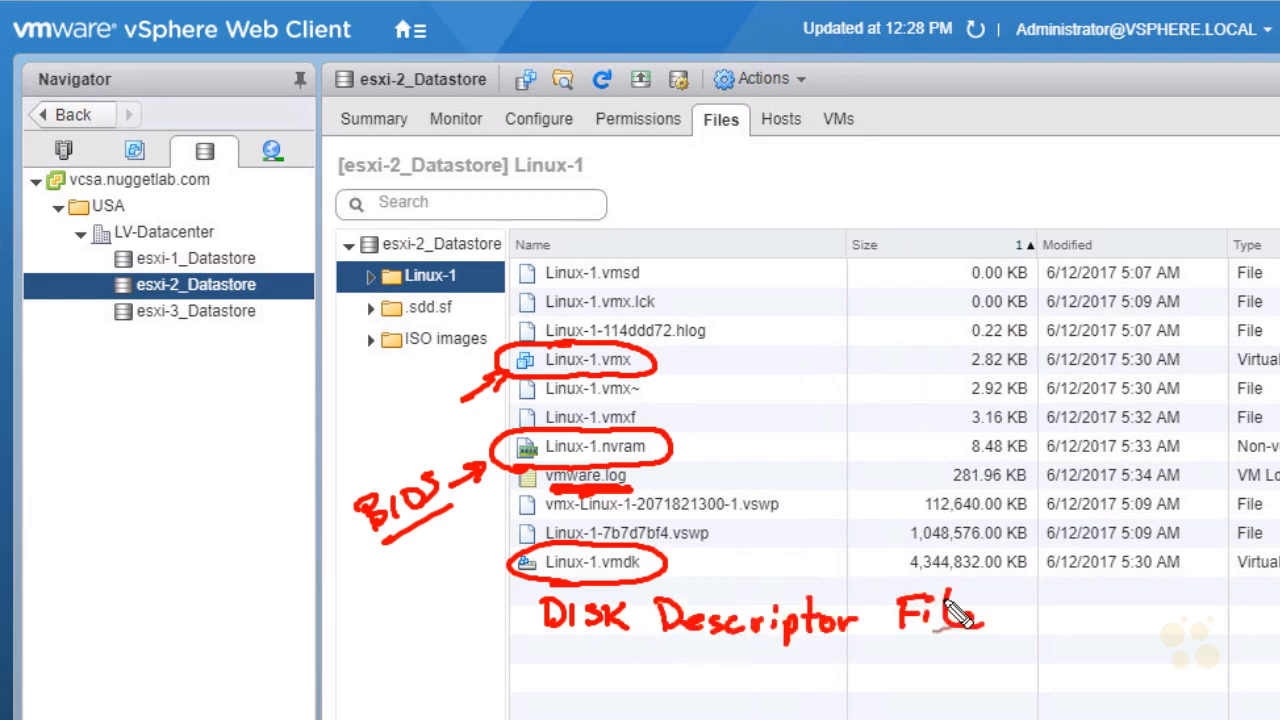
drag(485, 625, 532, 580)
drag(532, 580, 527, 600)
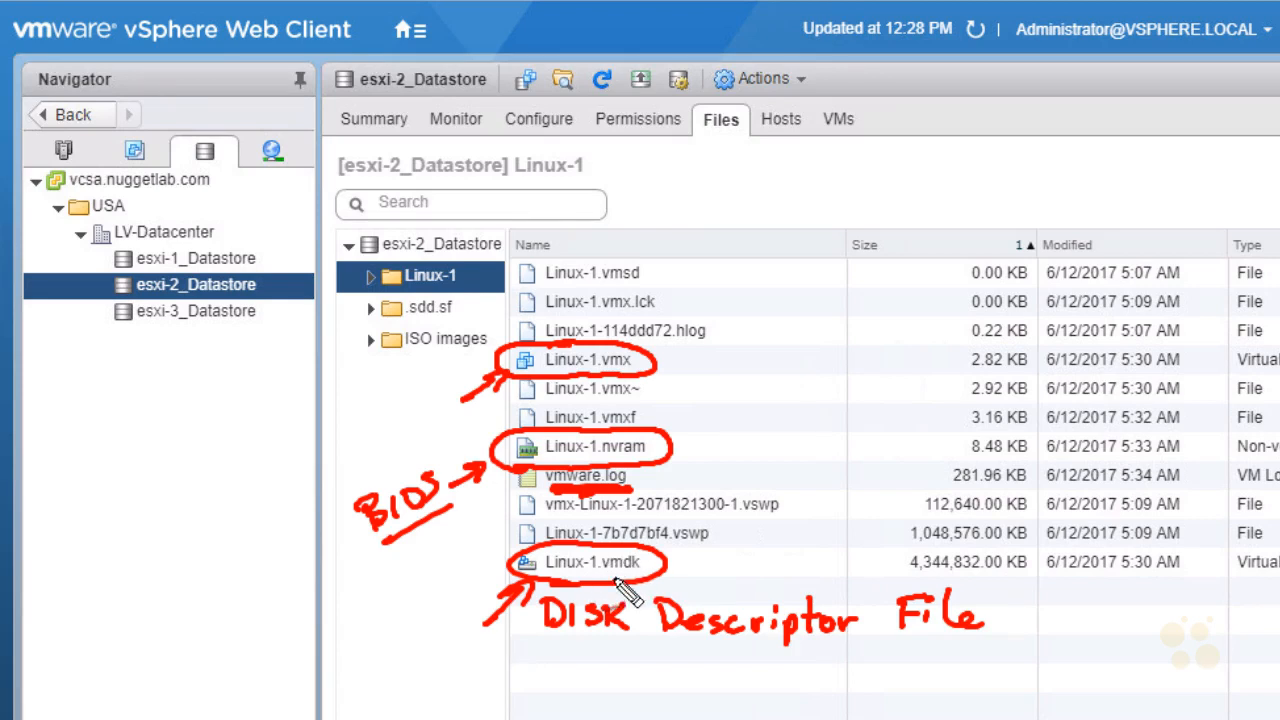
drag(885, 593, 915, 572)
drag(900, 573, 913, 584)
drag(860, 670, 874, 667)
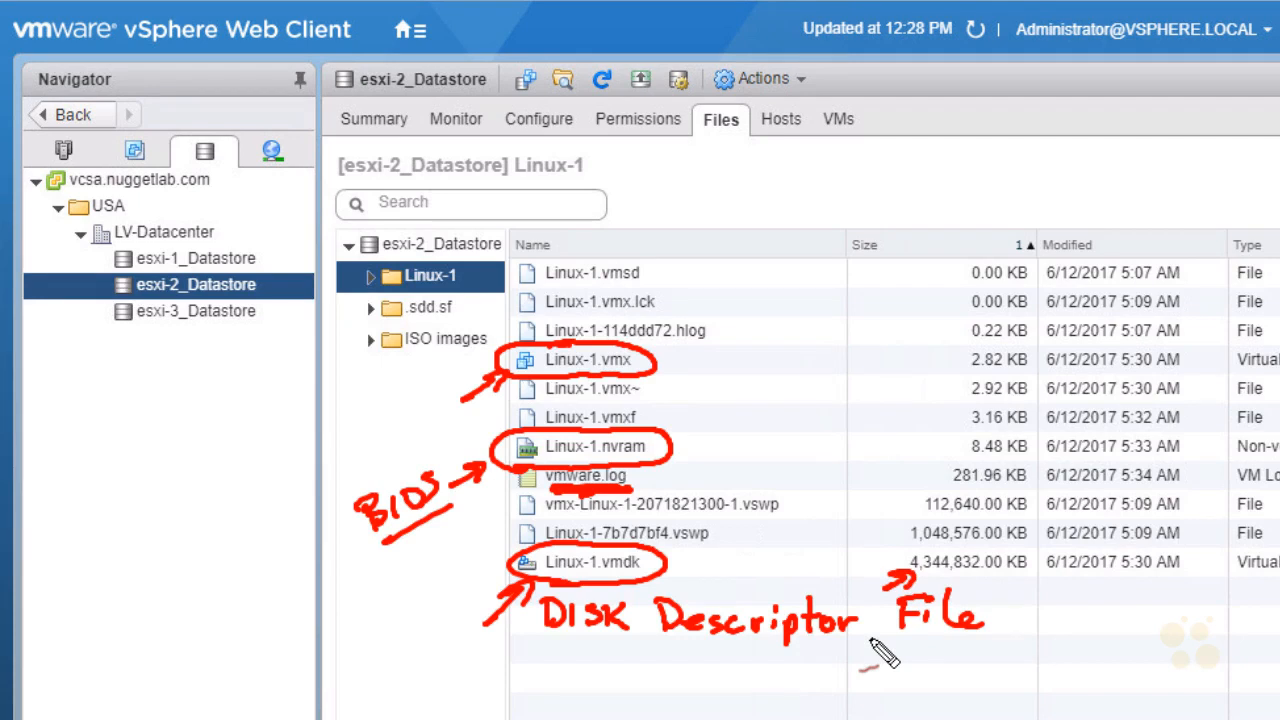
key(ctrl+z)
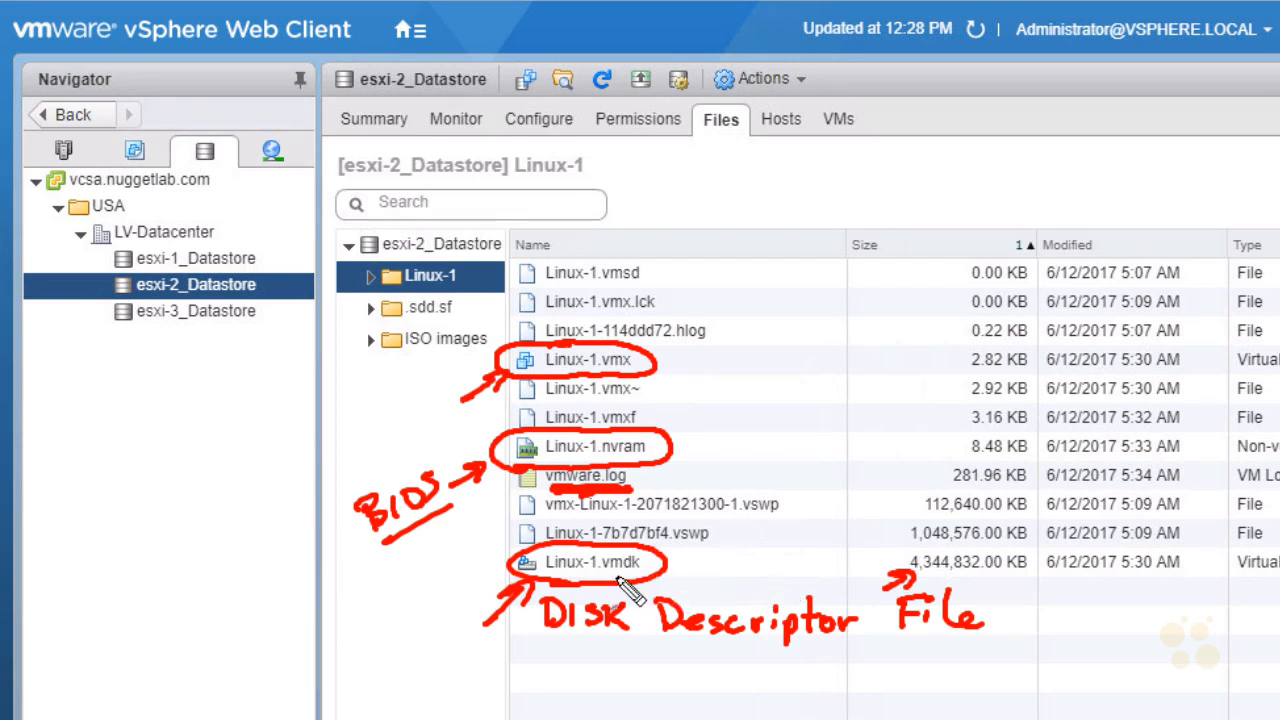
mouse_move(676, 672)
mouse_down()
mouse_move(712, 655)
mouse_move(715, 668)
mouse_move(766, 666)
mouse_up()
drag(773, 643, 777, 667)
drag(763, 657, 788, 655)
drag(725, 690, 786, 685)
drag(553, 666, 585, 697)
mouse_move(593, 697)
mouse_down()
mouse_move(604, 682)
mouse_move(658, 683)
mouse_up()
mouse_move(660, 668)
mouse_down()
mouse_move(662, 692)
mouse_move(705, 671)
mouse_up()
click(808, 678)
drag(822, 662, 871, 673)
drag(880, 655, 881, 673)
drag(877, 654, 882, 674)
drag(906, 652, 906, 672)
drag(925, 653, 929, 671)
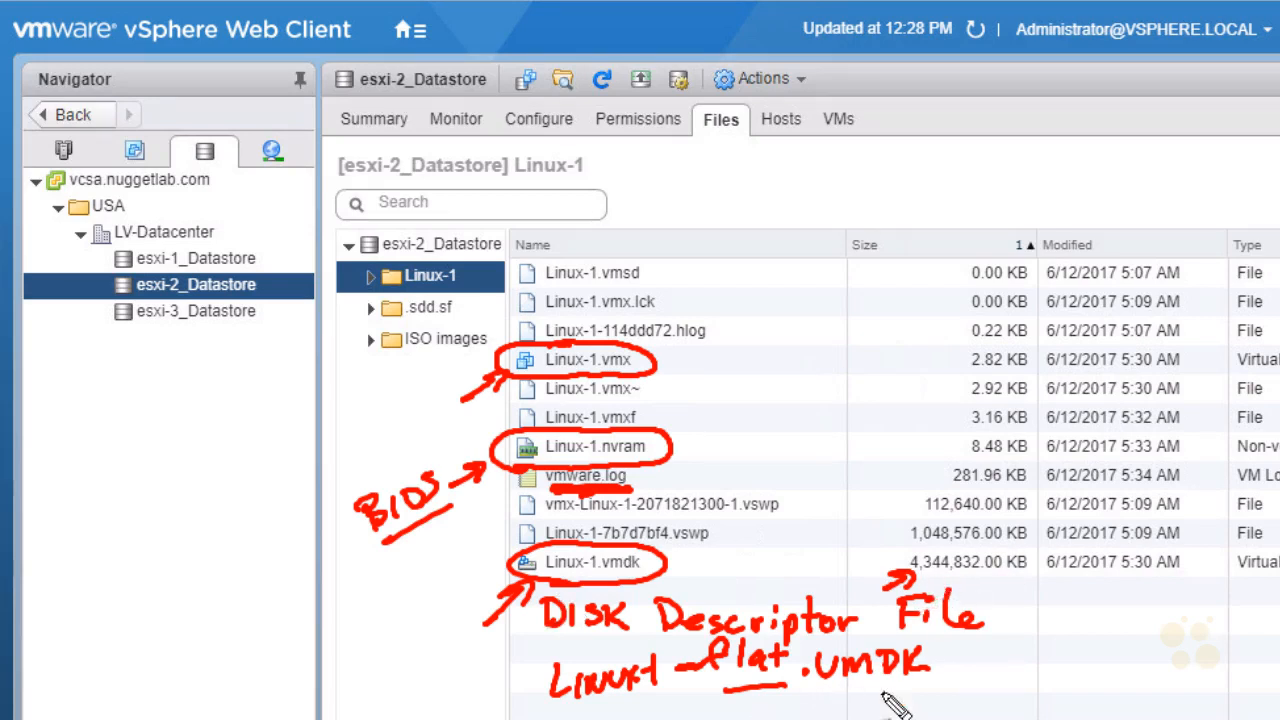
drag(830, 716, 790, 698)
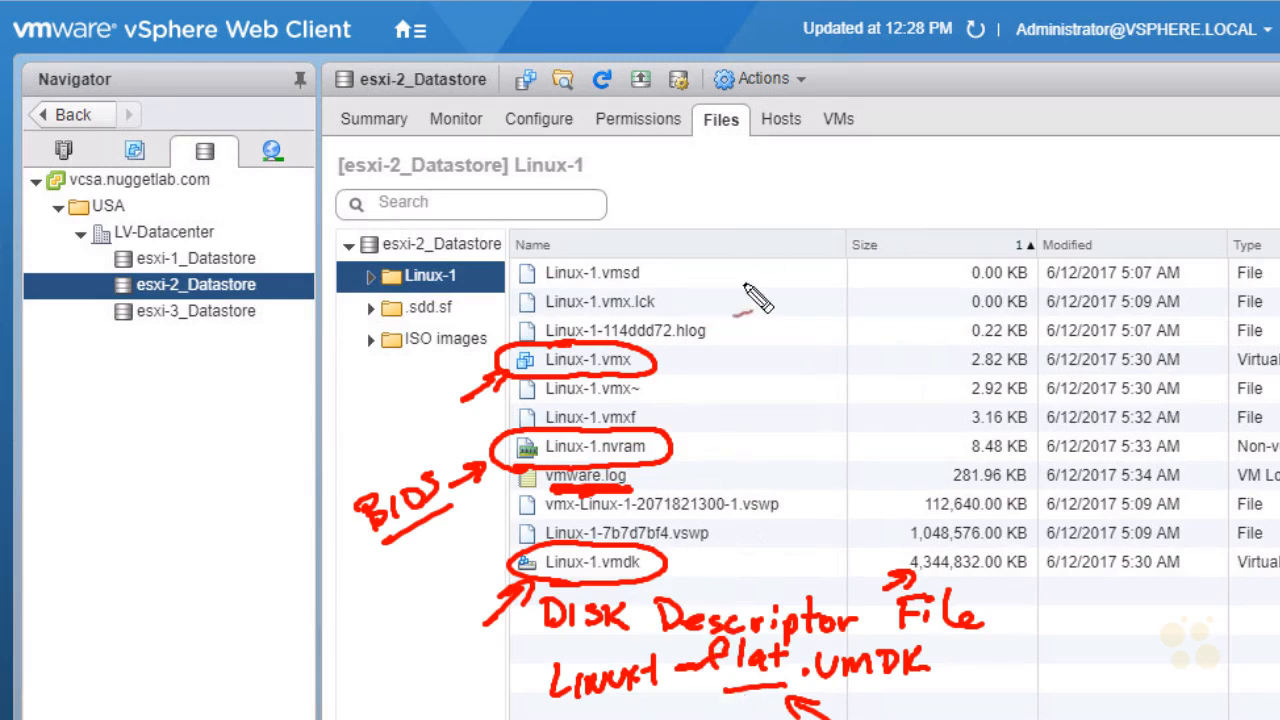
mouse_move(943, 681)
mouse_down()
mouse_move(963, 677)
mouse_move(938, 688)
mouse_up()
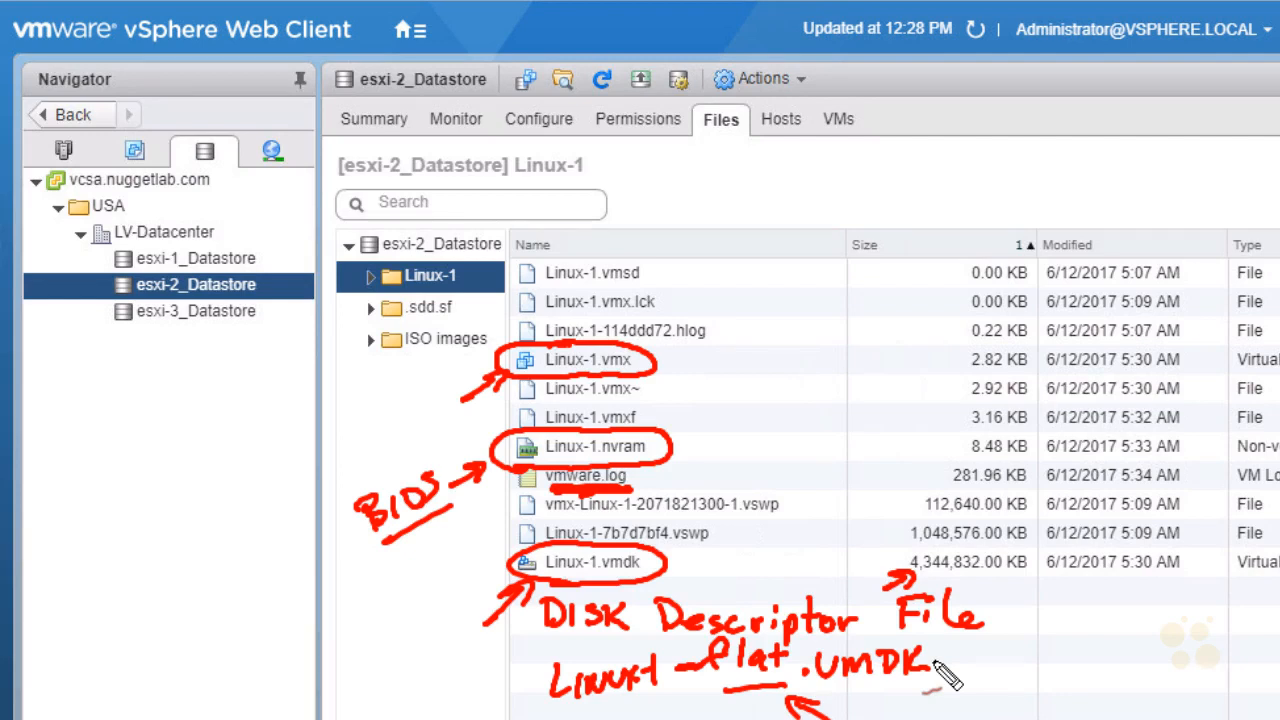
drag(684, 548, 676, 553)
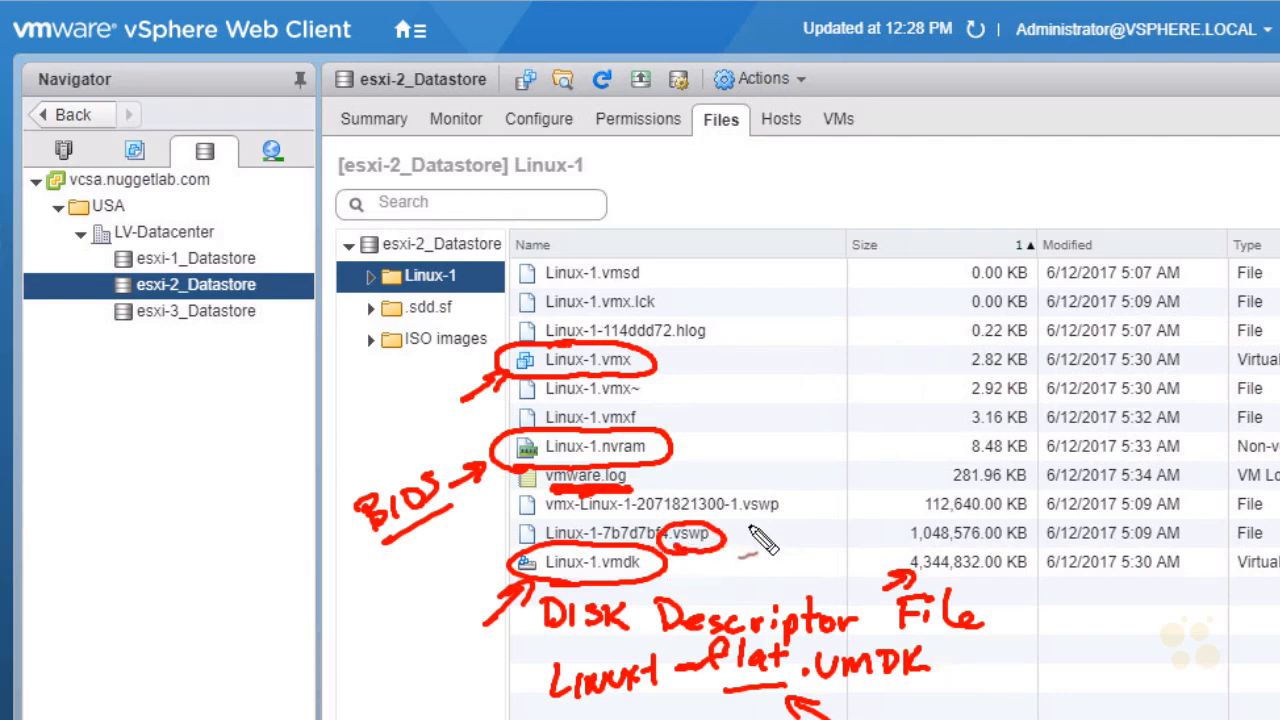
mouse_move(747, 523)
mouse_down()
mouse_move(775, 495)
mouse_move(735, 515)
mouse_up()
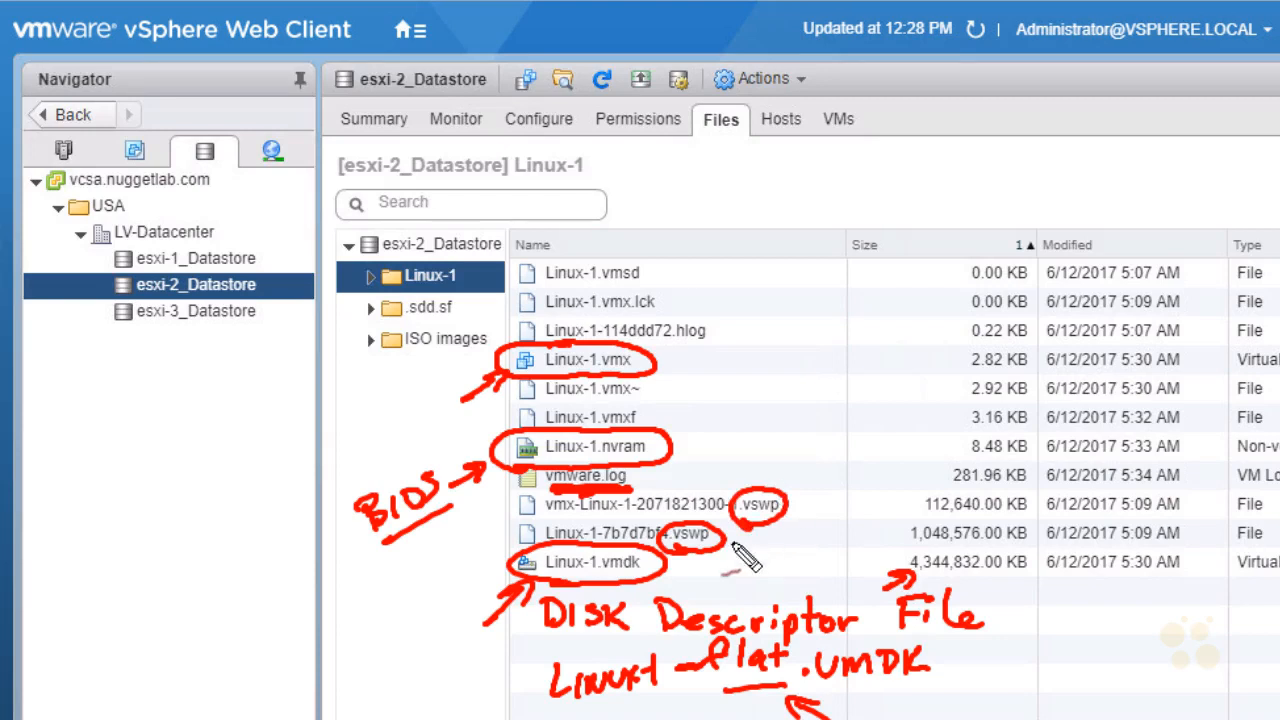
drag(655, 266, 650, 270)
mouse_move(662, 234)
mouse_down()
mouse_move(668, 262)
mouse_move(750, 226)
mouse_up()
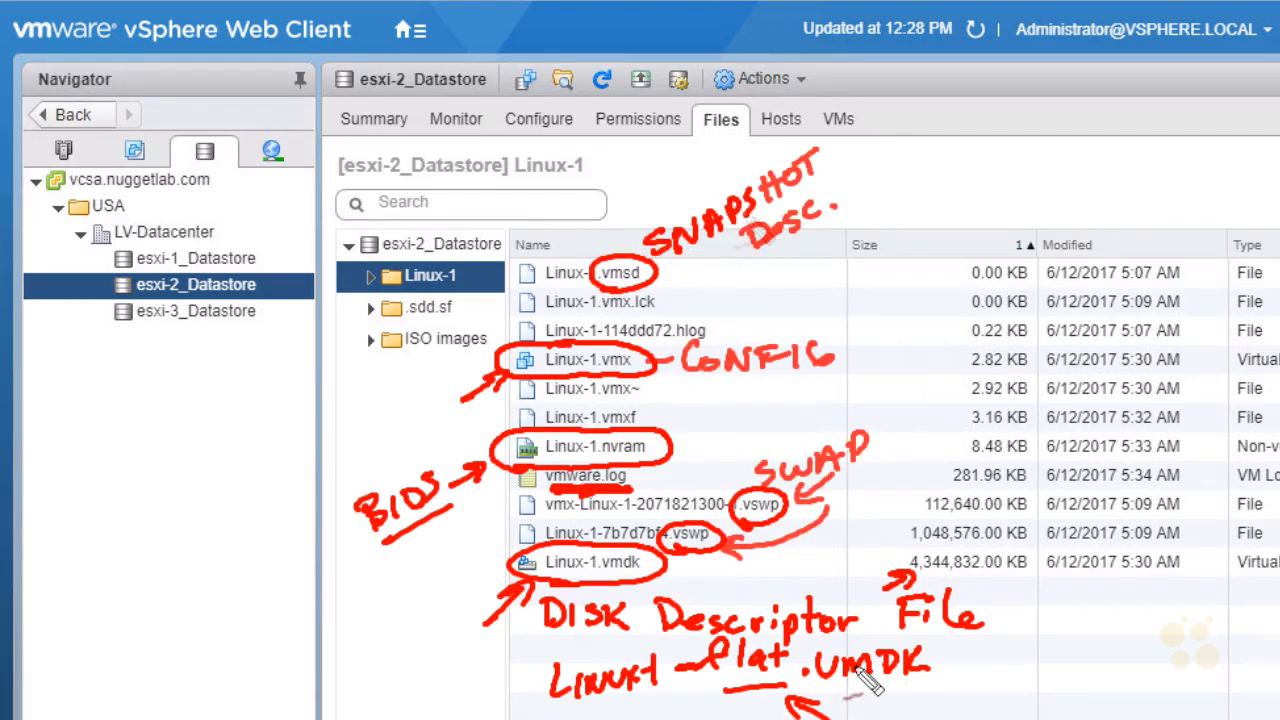
drag(975, 288, 1035, 285)
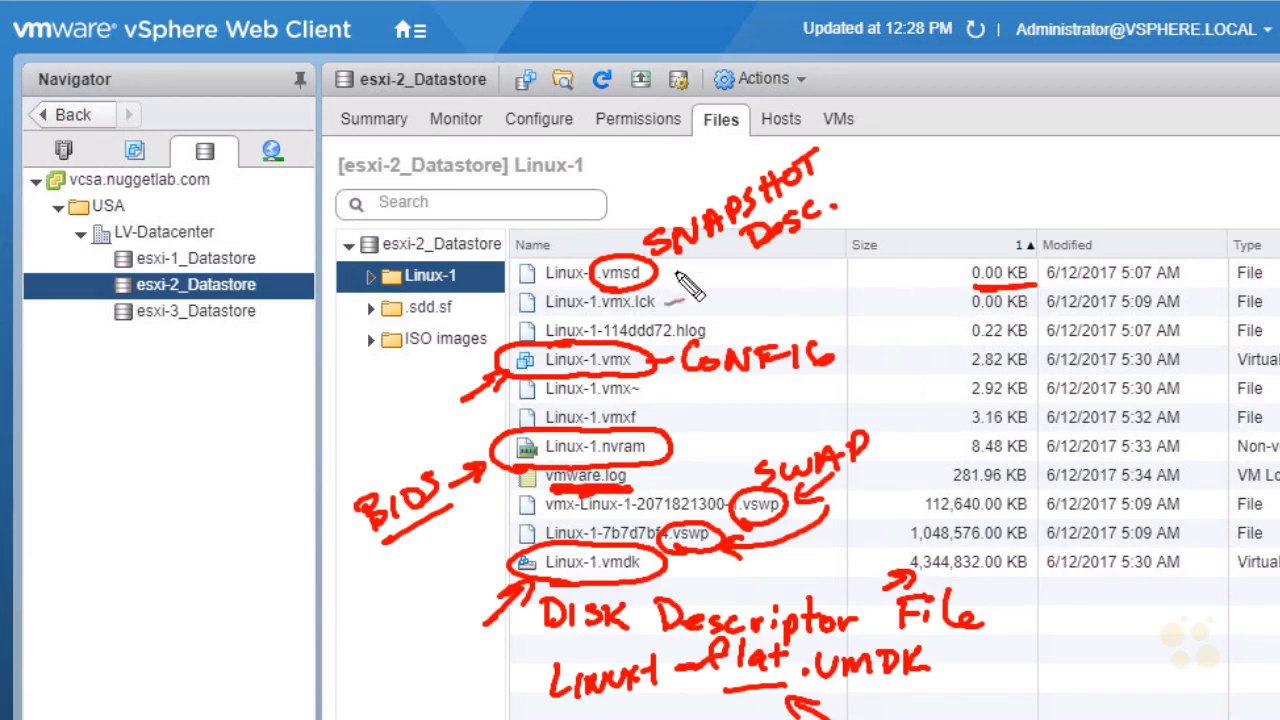
drag(688, 271, 705, 268)
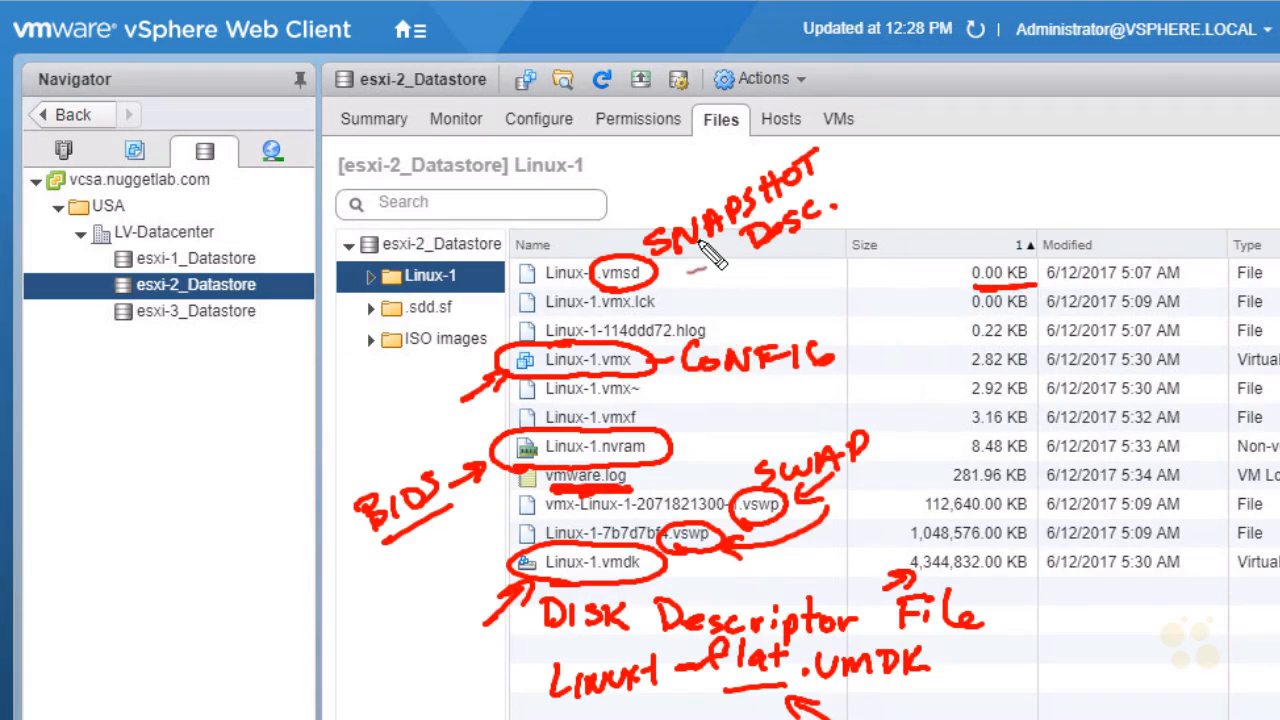
key(ctrl+z)
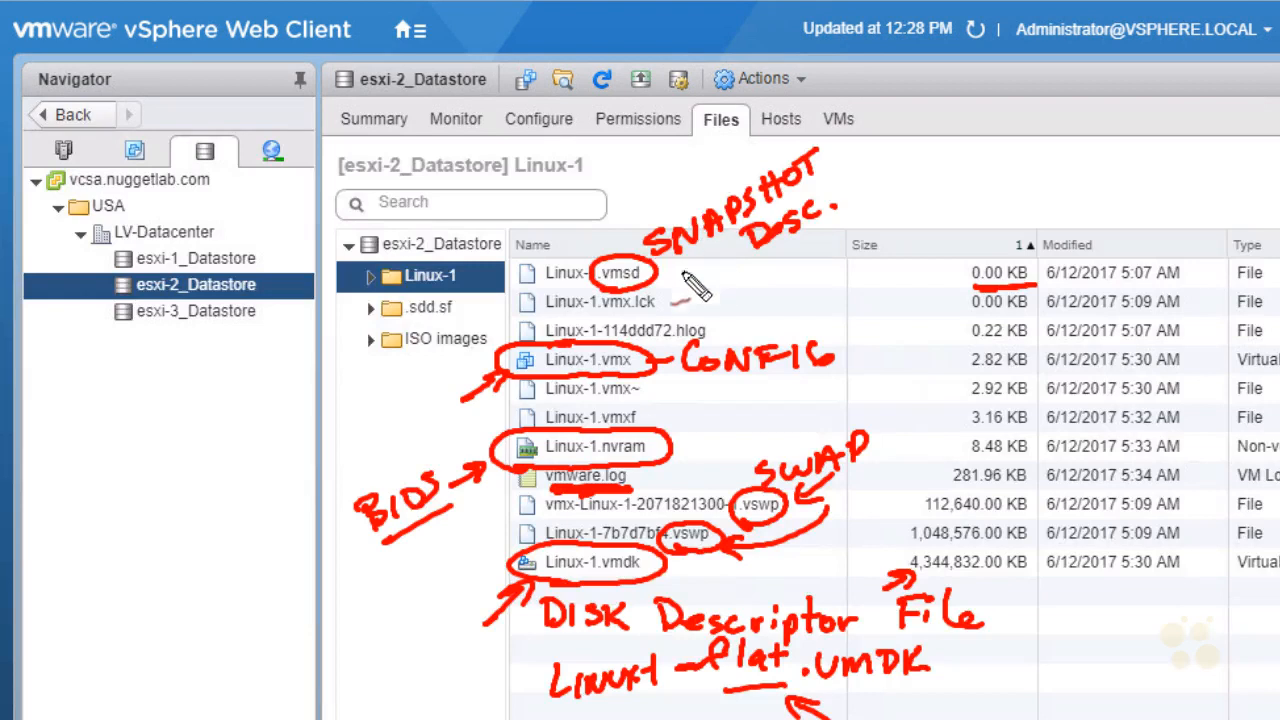